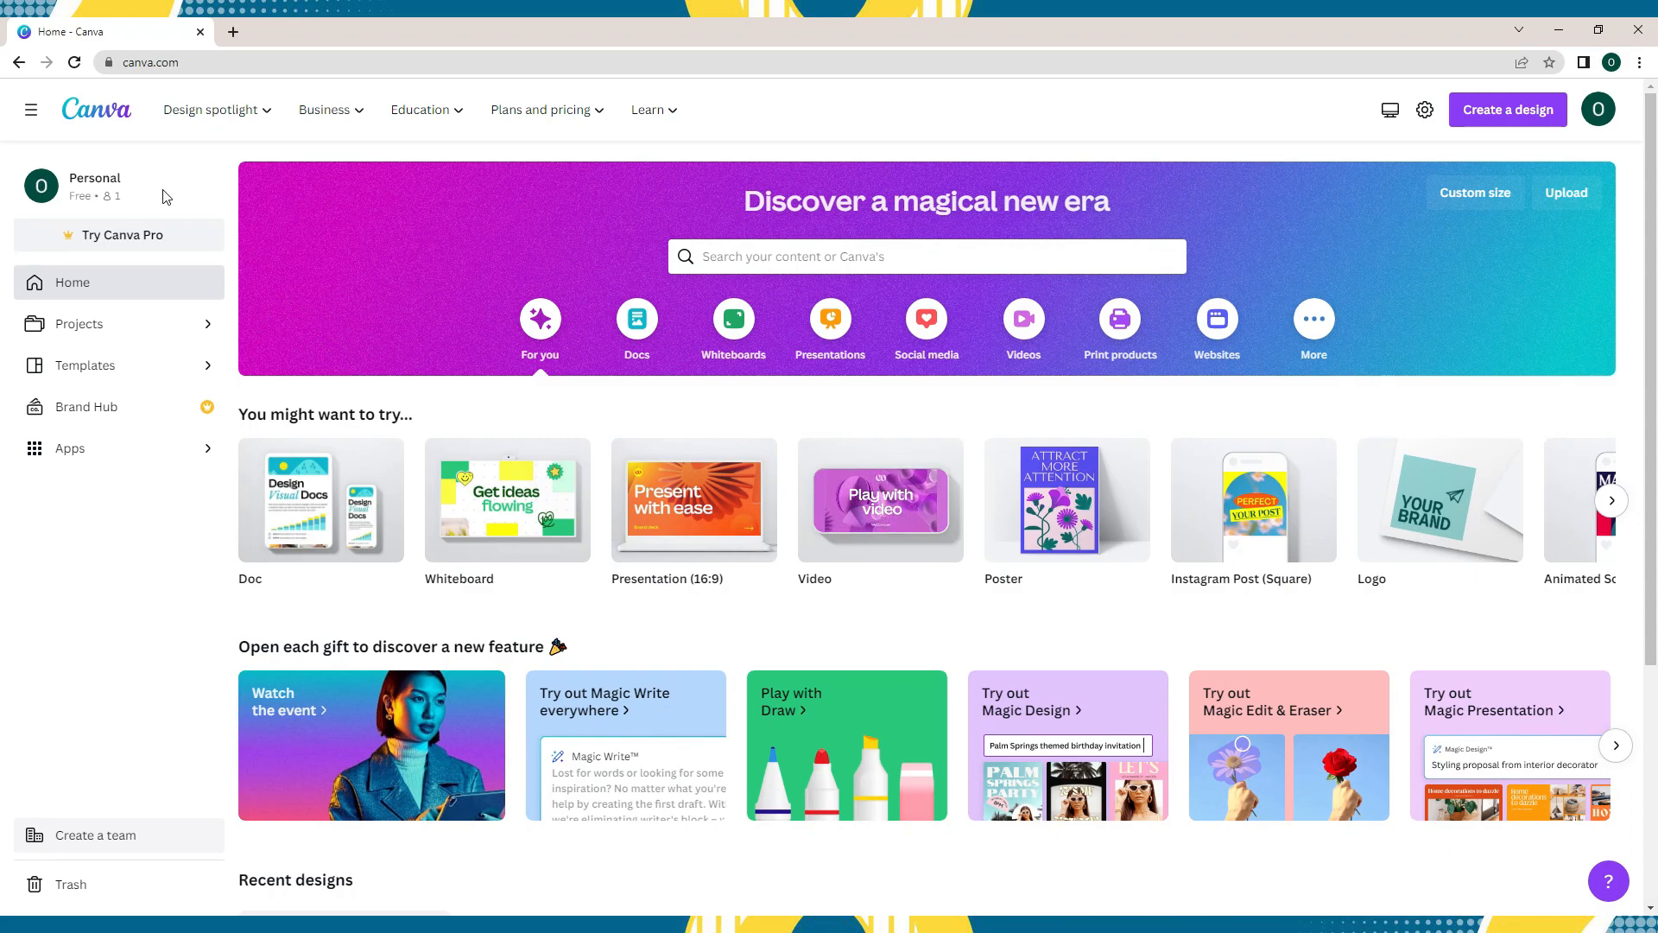
# - Sign up for a free account by continuing with Google
pyautogui.click(169, 241)
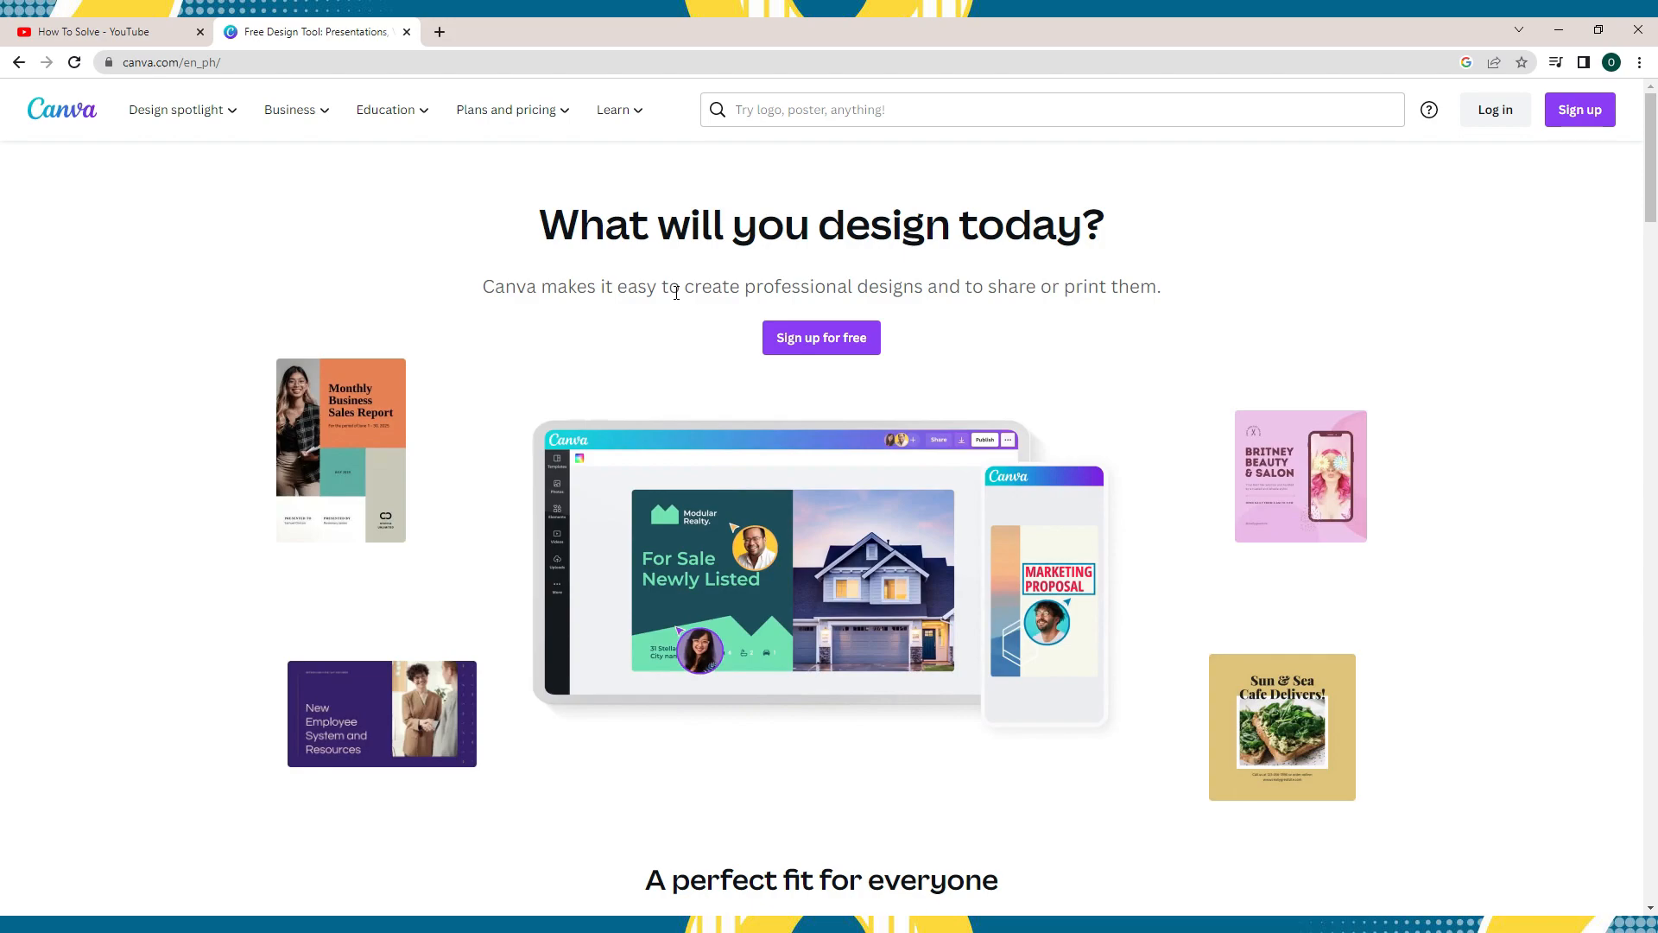
pyautogui.click(825, 338)
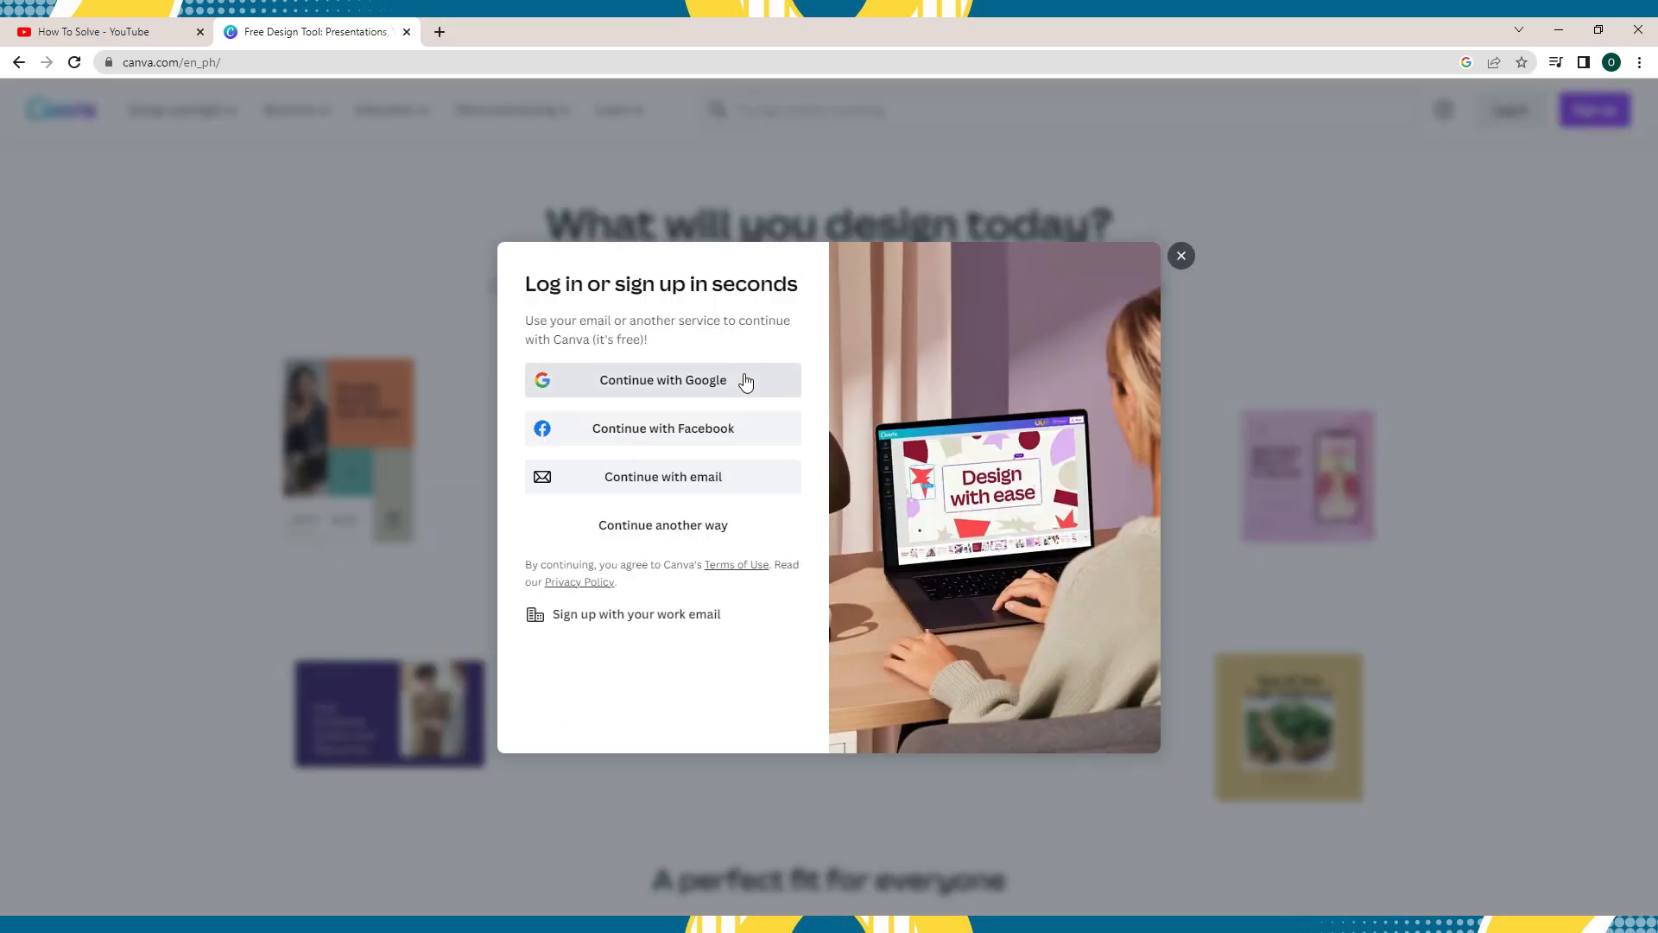
pyautogui.click(745, 382)
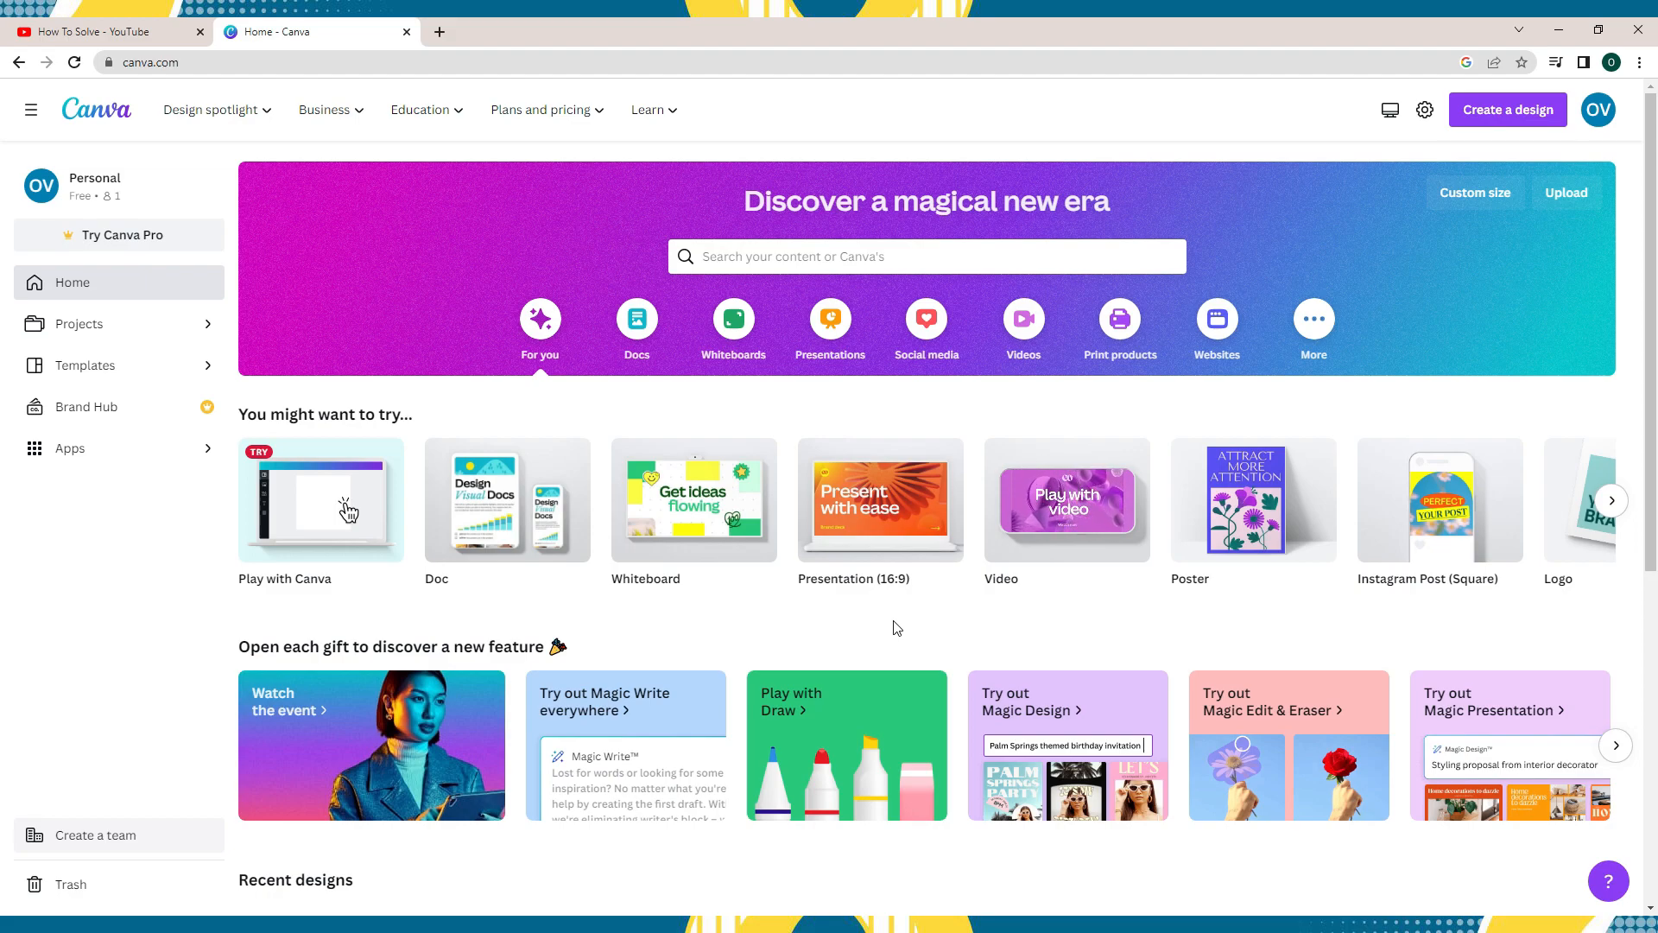
# - Search the templates for youtube thumbnail and open the Purple Creative Livestream YouTube Thumbnail template for editing
pyautogui.click(875, 259)
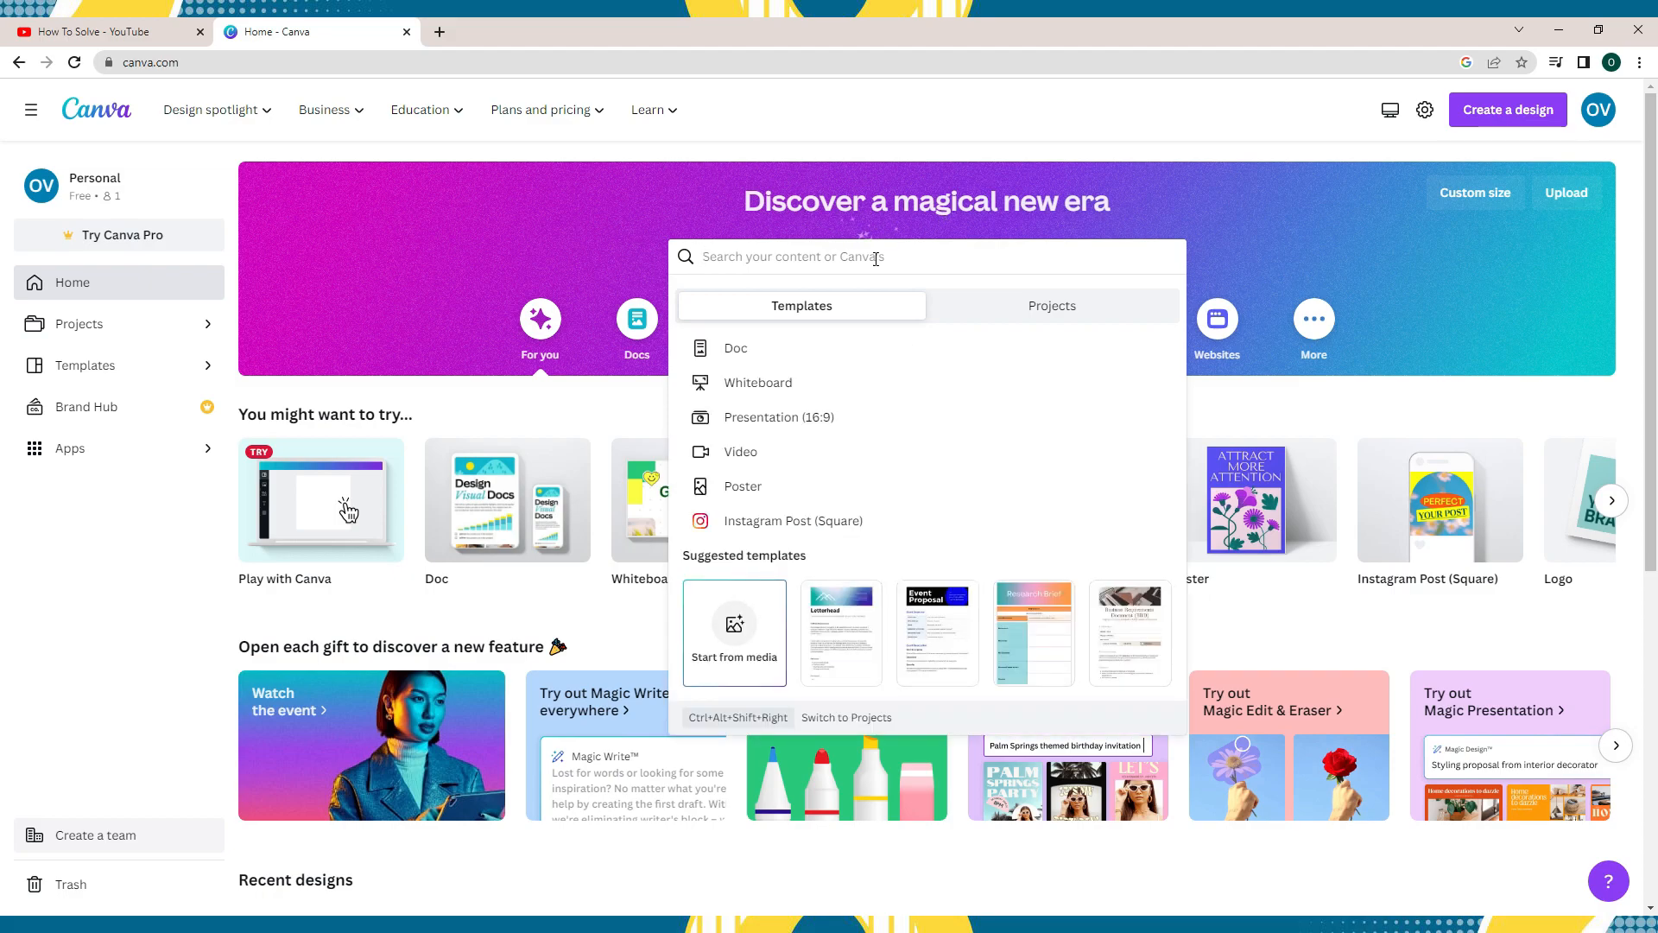
pyautogui.write('youtu')
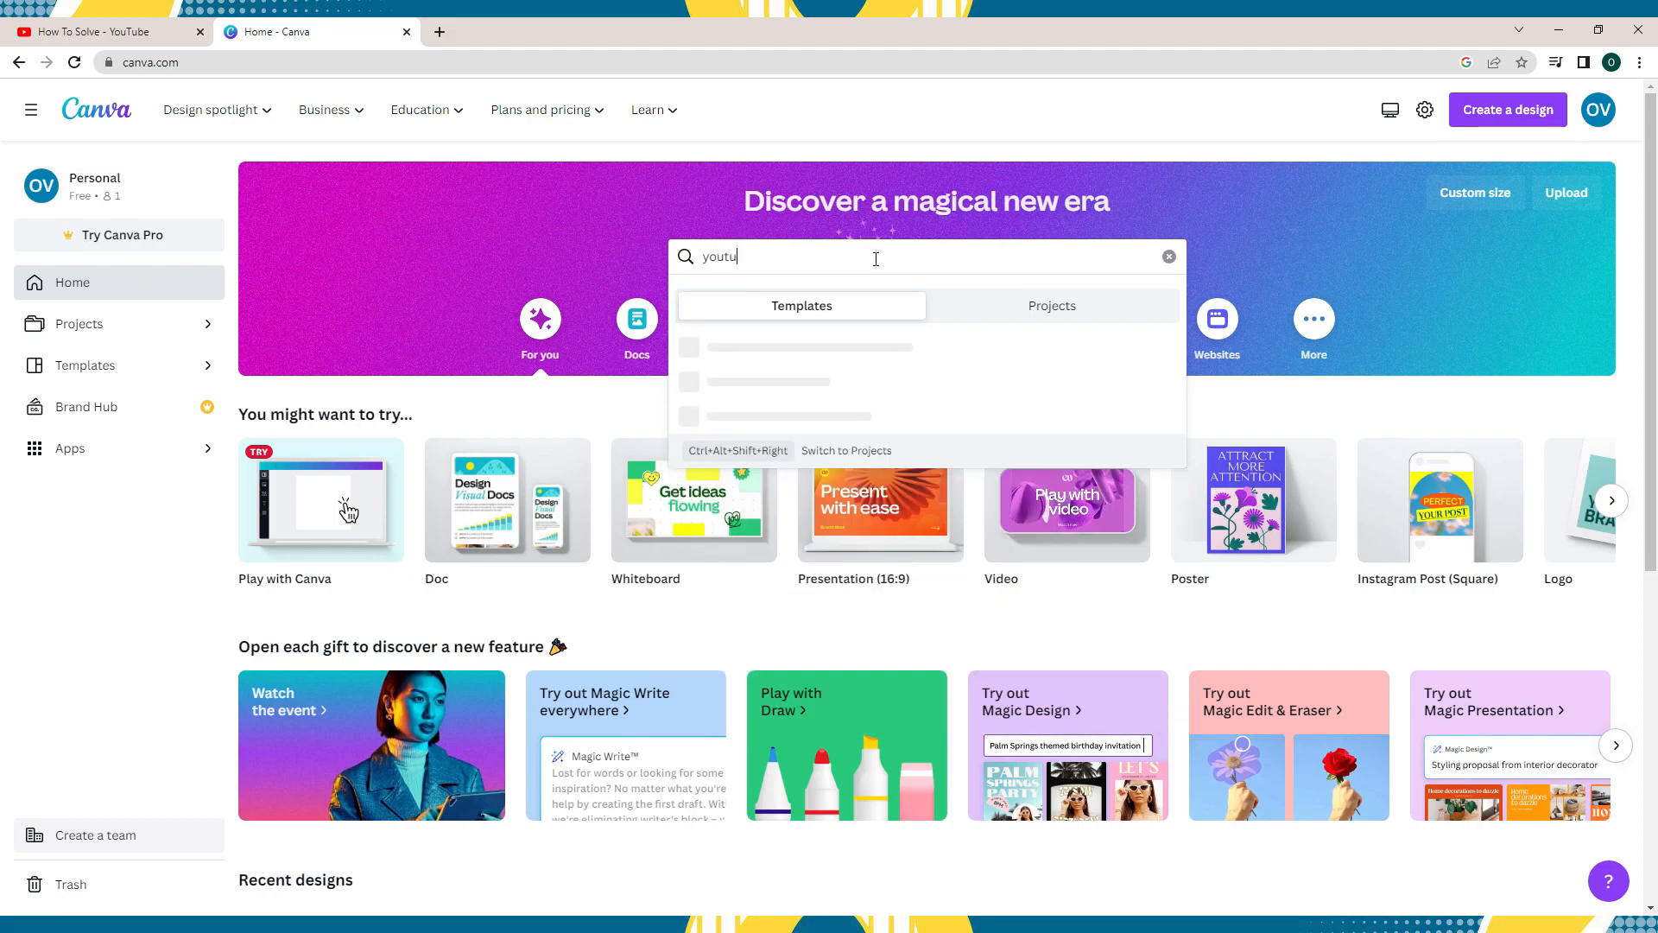
pyautogui.write('be thumbn')
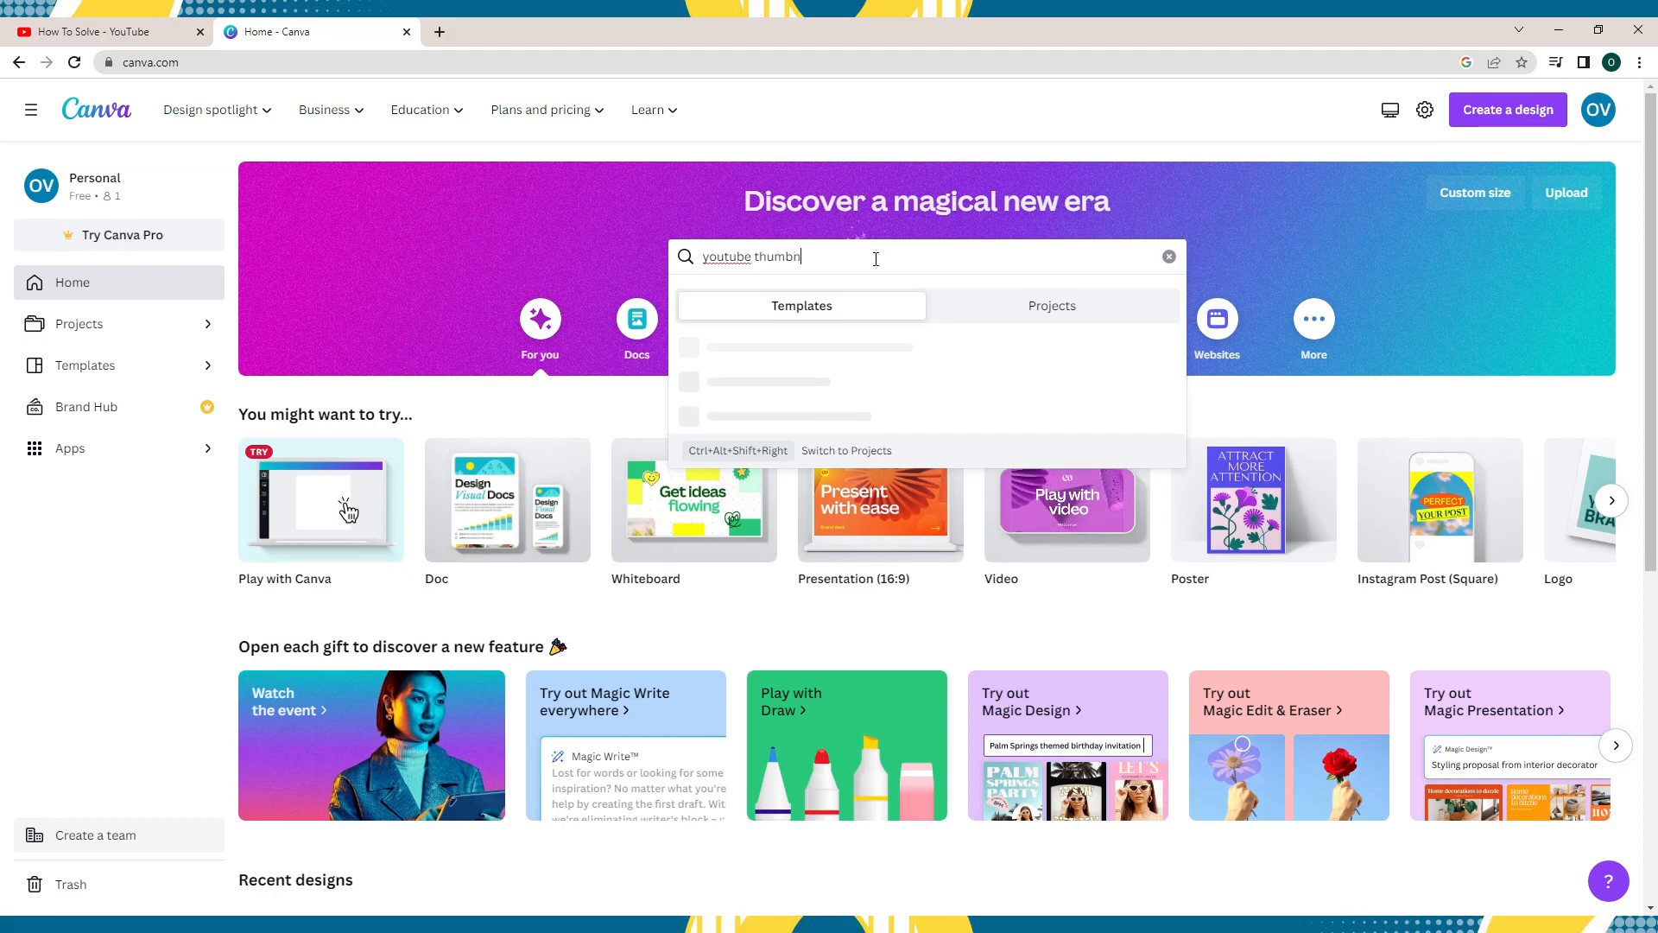
pyautogui.write('ail')
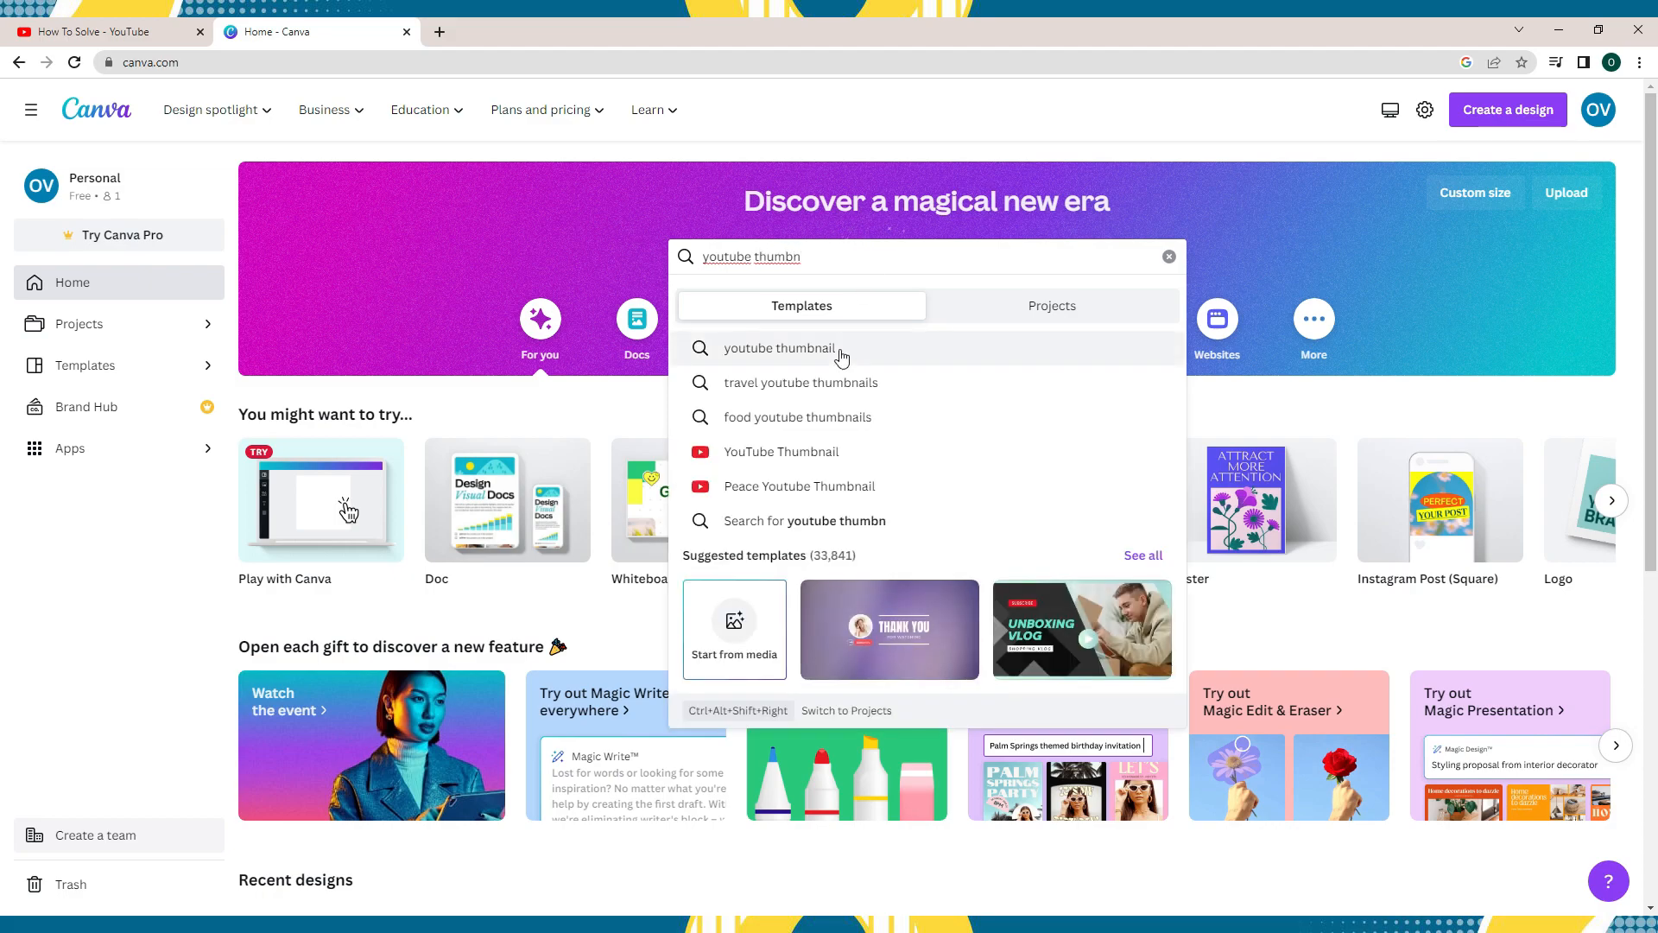
pyautogui.click(834, 349)
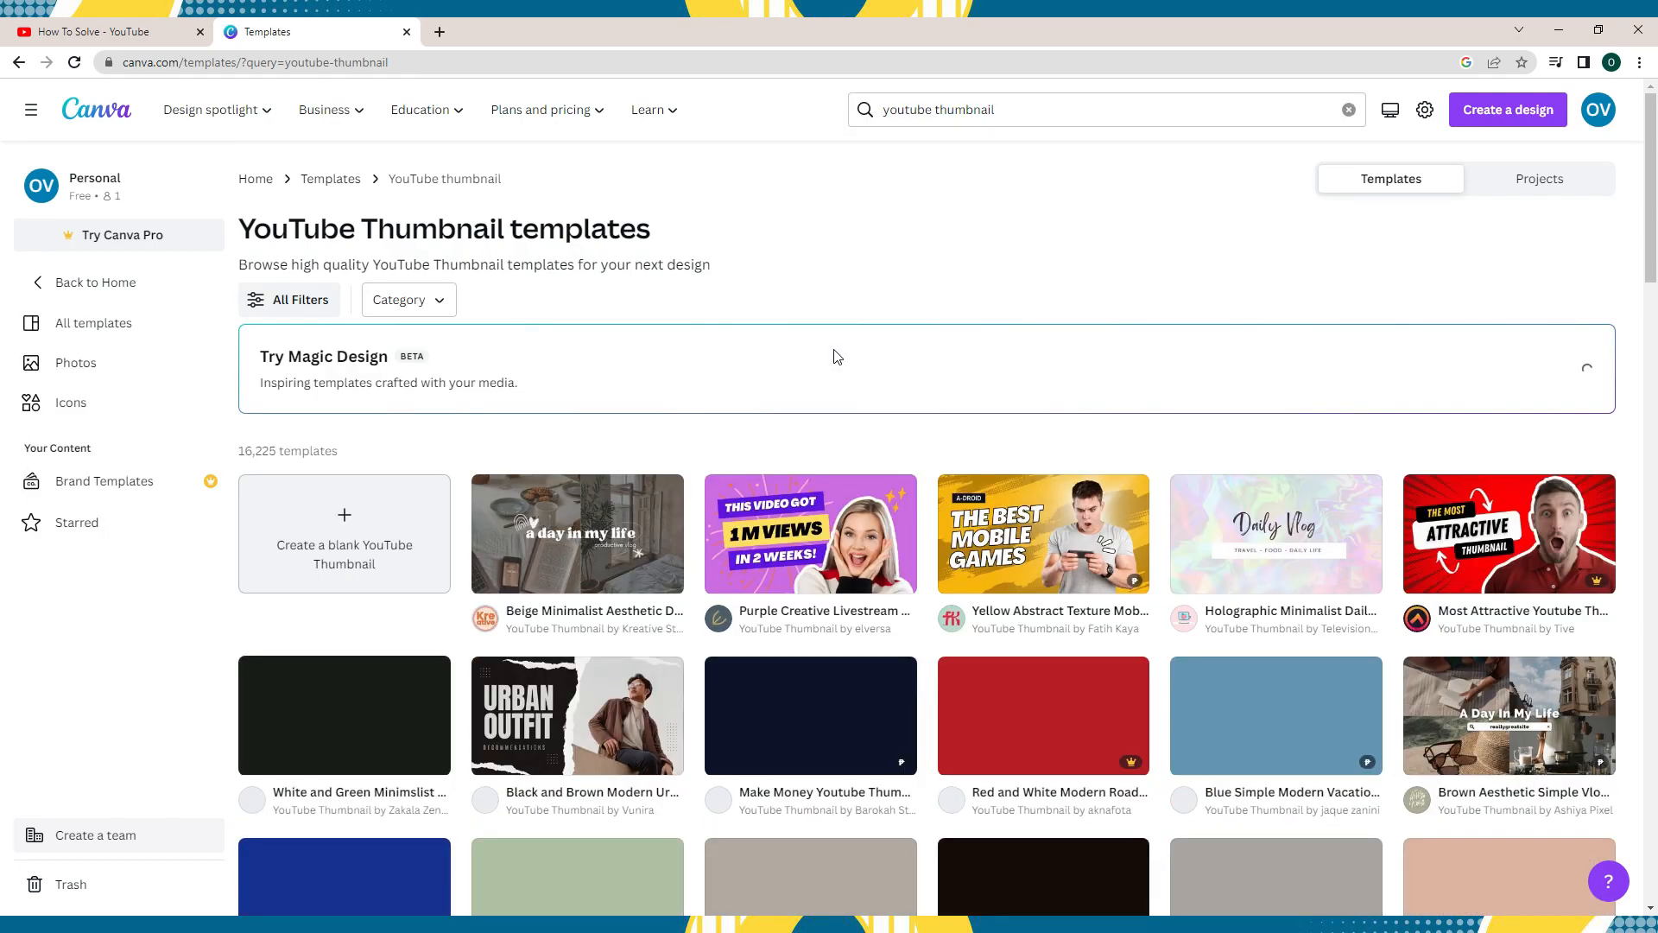
pyautogui.scroll(-2, 838, 356)
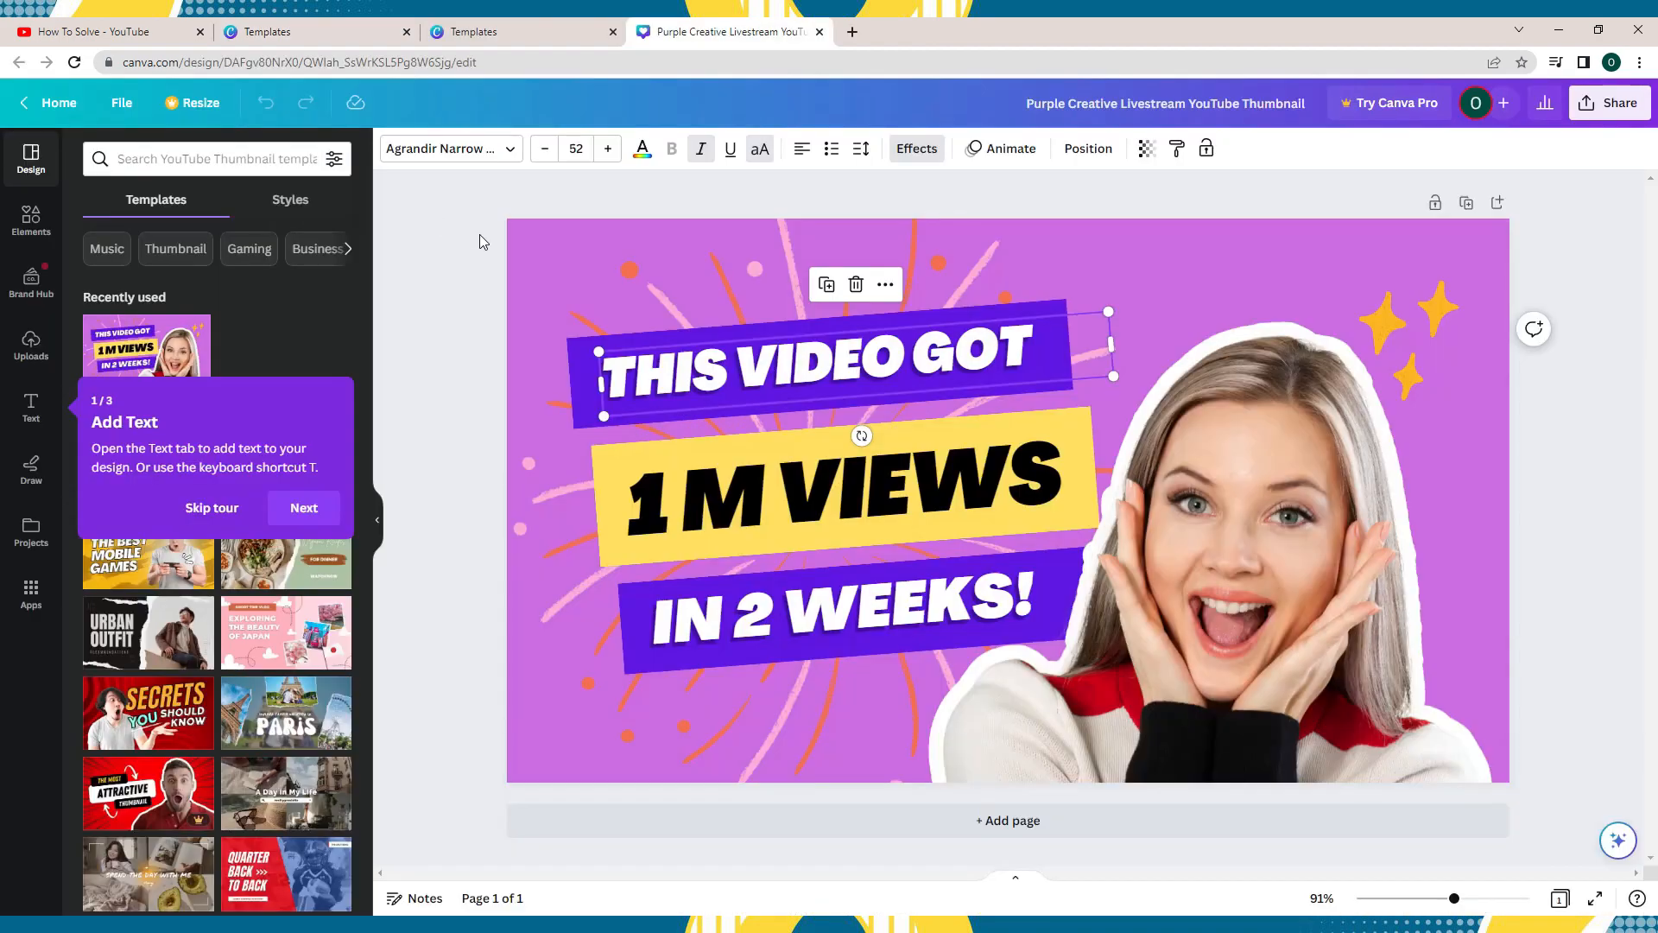
# - Replace the upper headline "THIS VIDEO GOT" with "HI YOUTUBE"
pyautogui.doubleClick(863, 358)
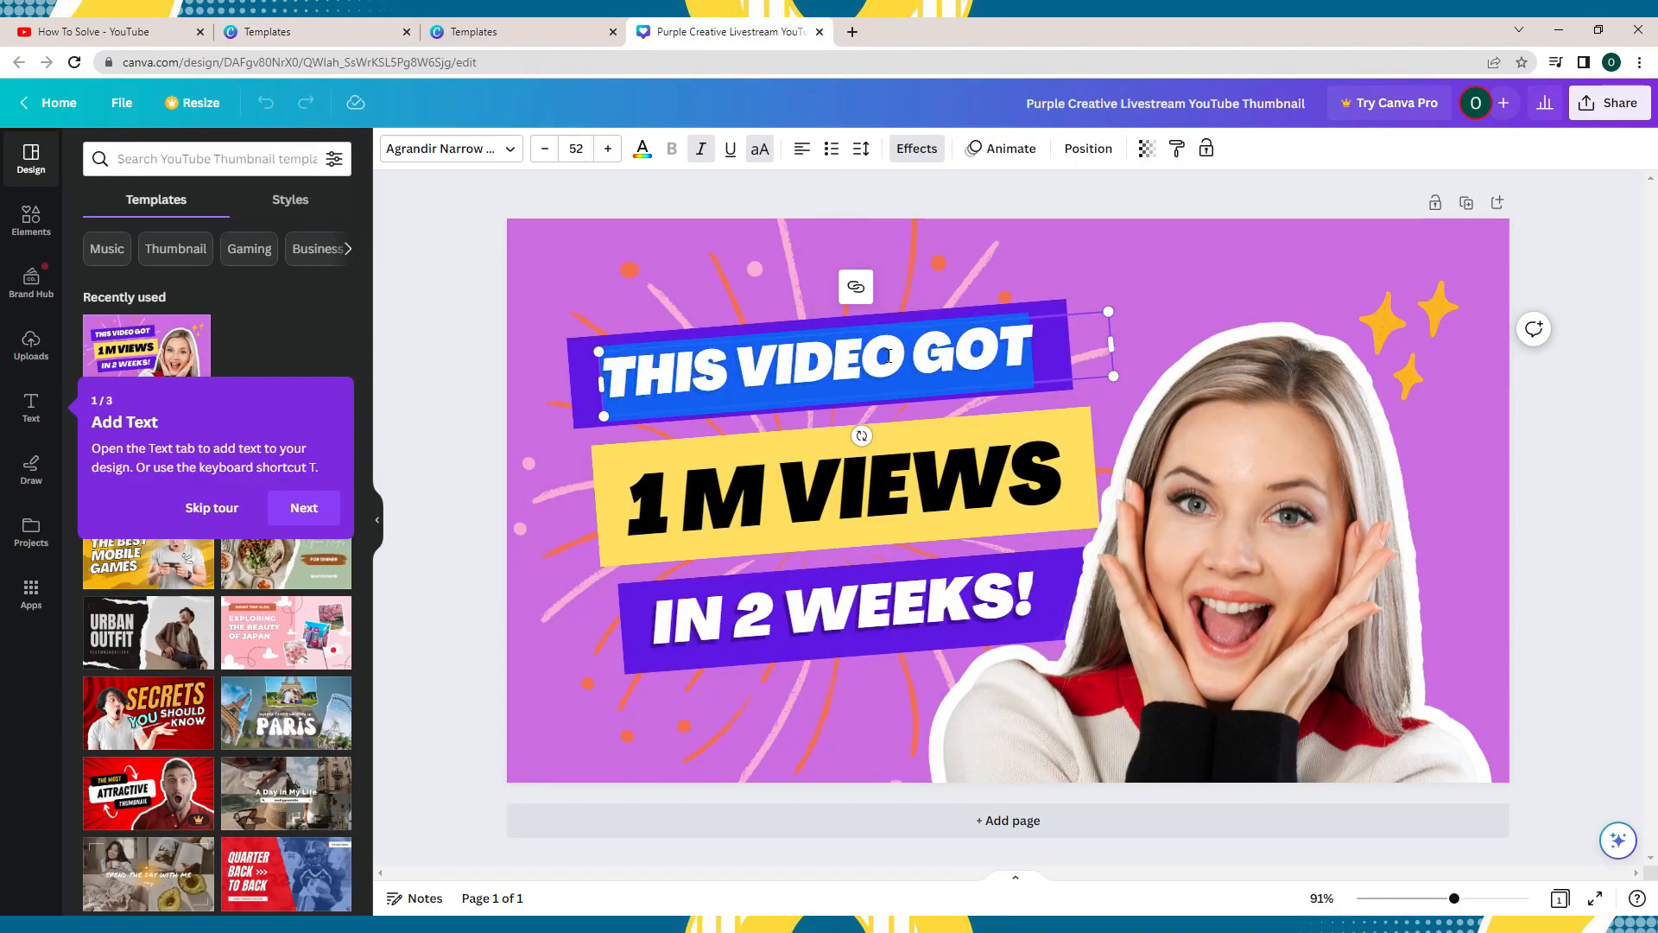
pyautogui.write('HI YOU')
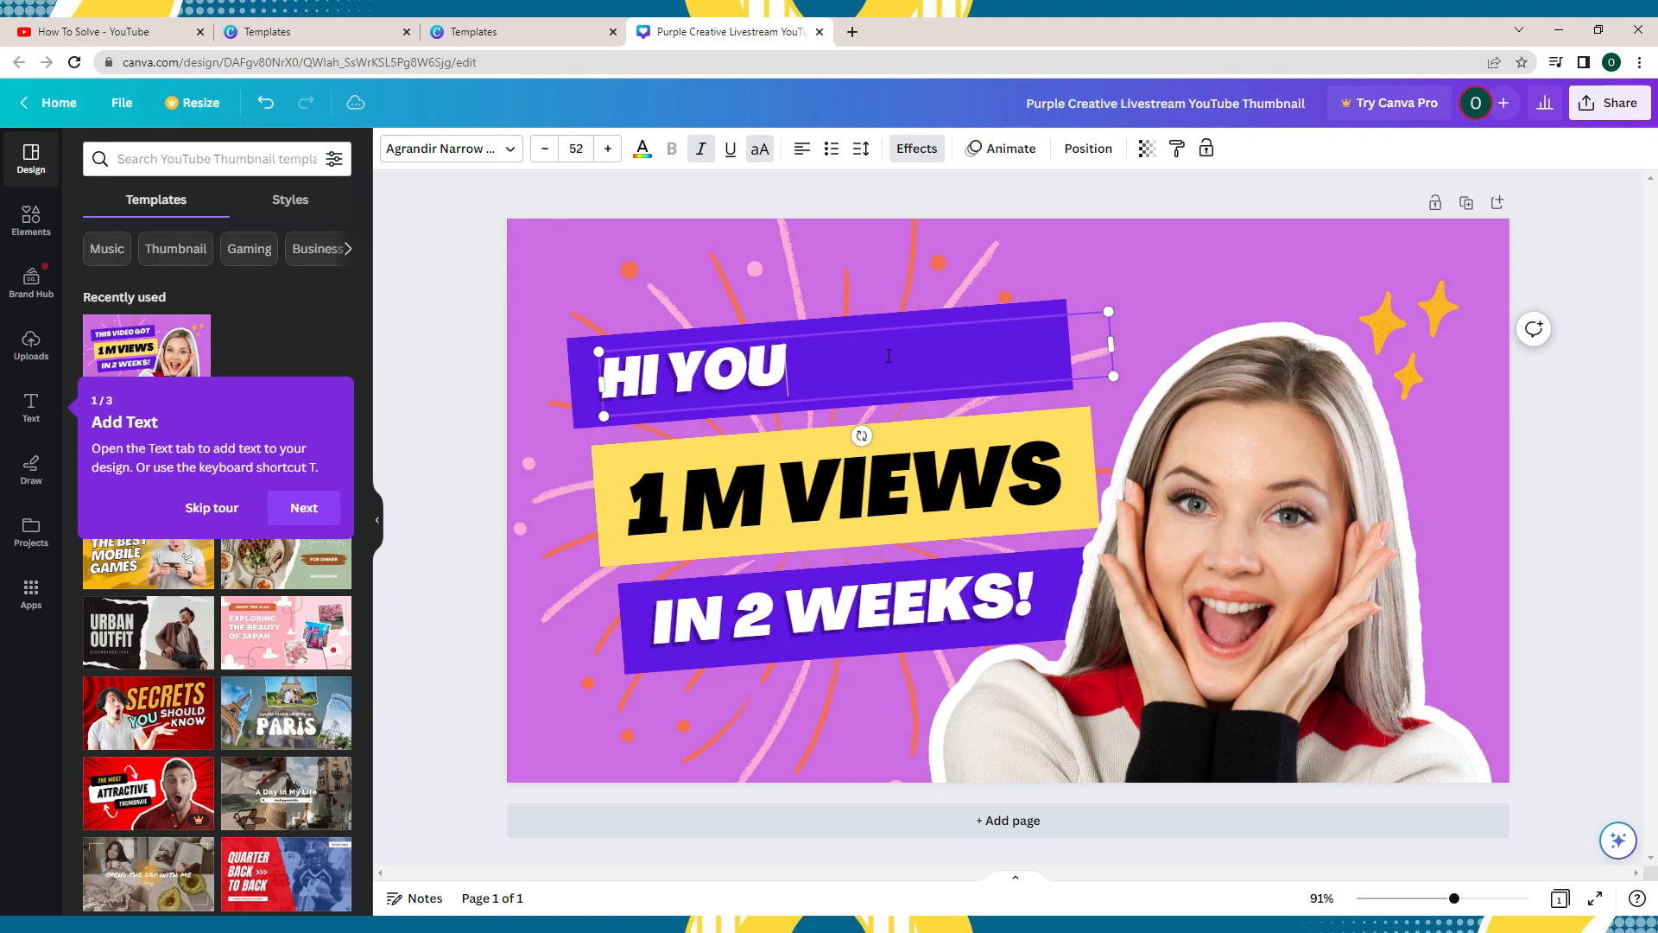
pyautogui.write('TUBE')
# - Change the thumbnail's background colour to the coral orange from the document colours
pyautogui.click(394, 150)
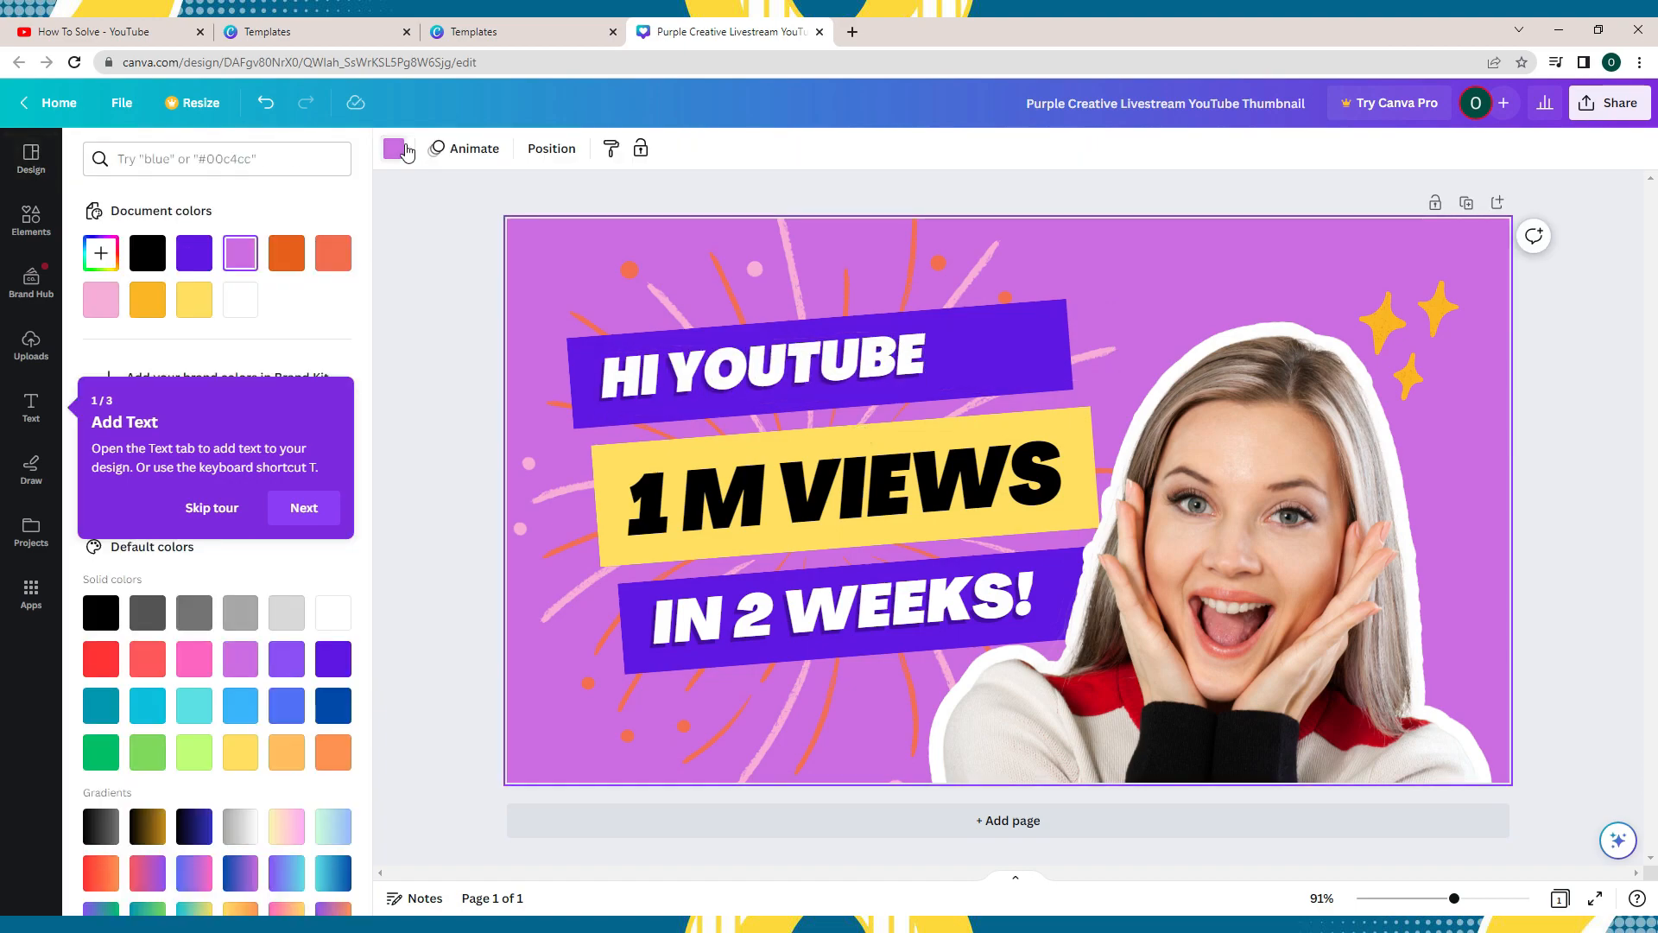
pyautogui.click(293, 254)
pyautogui.click(334, 253)
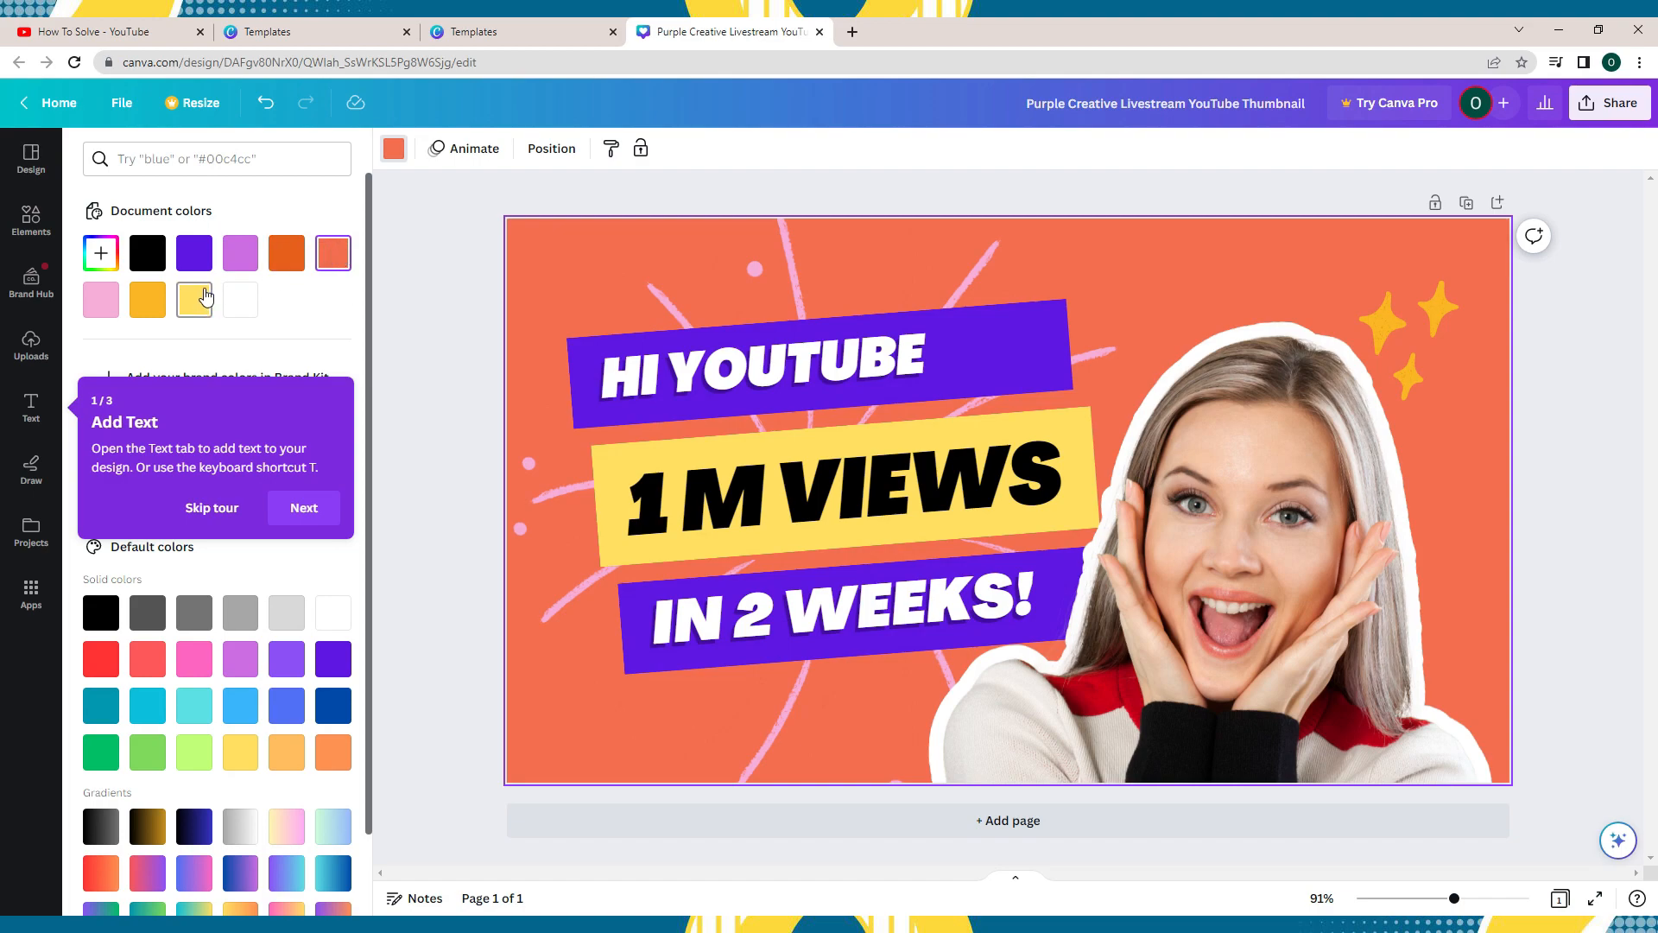
# - Show the uploaded media area and skip the Add Text guided tour
pyautogui.click(31, 346)
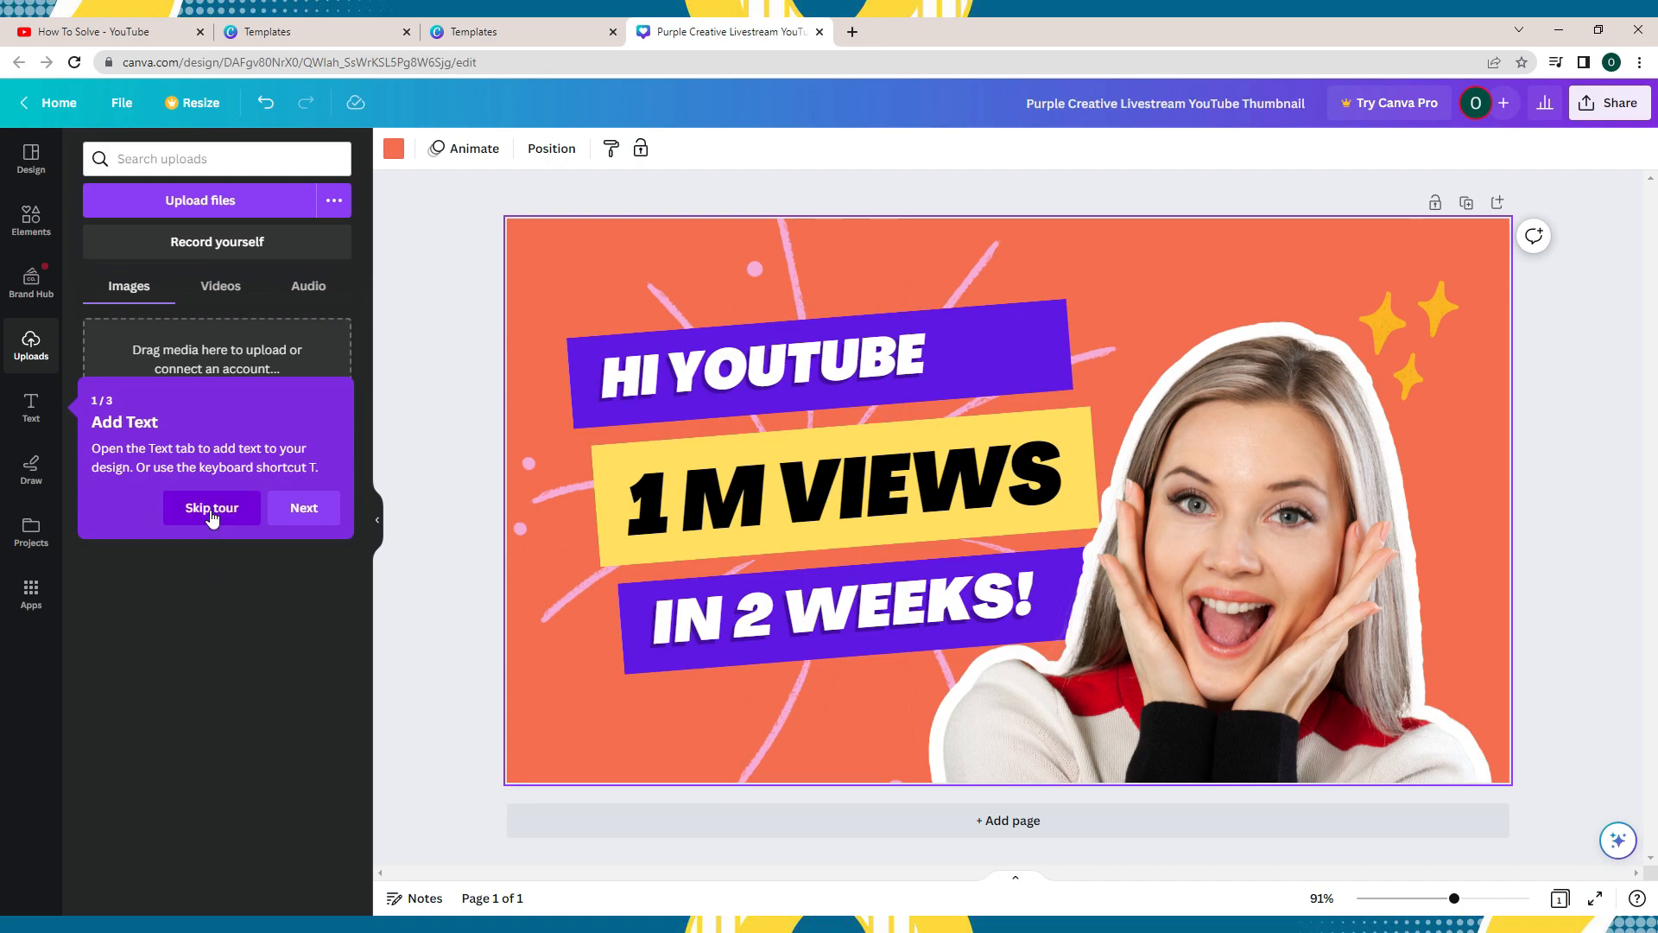
pyautogui.click(211, 509)
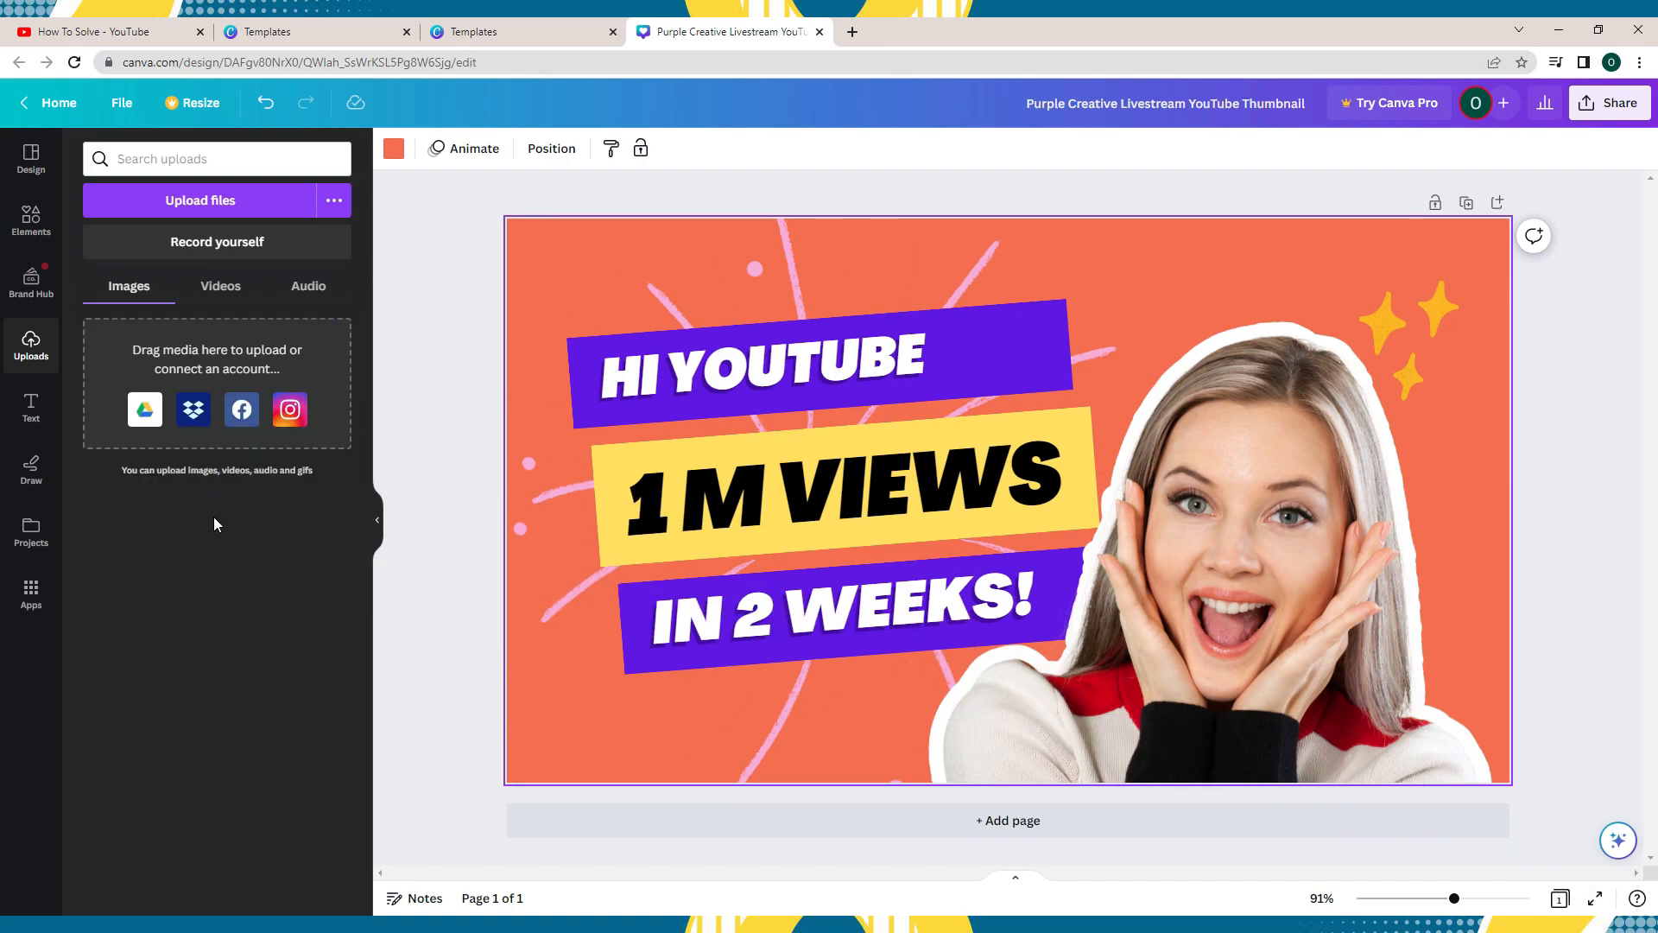
# - Delete the yellow stars, the firework burst graphic and the "HI YOUTUBE" headline text from the thumbnail
pyautogui.click(1441, 304)
pyautogui.press('Delete')
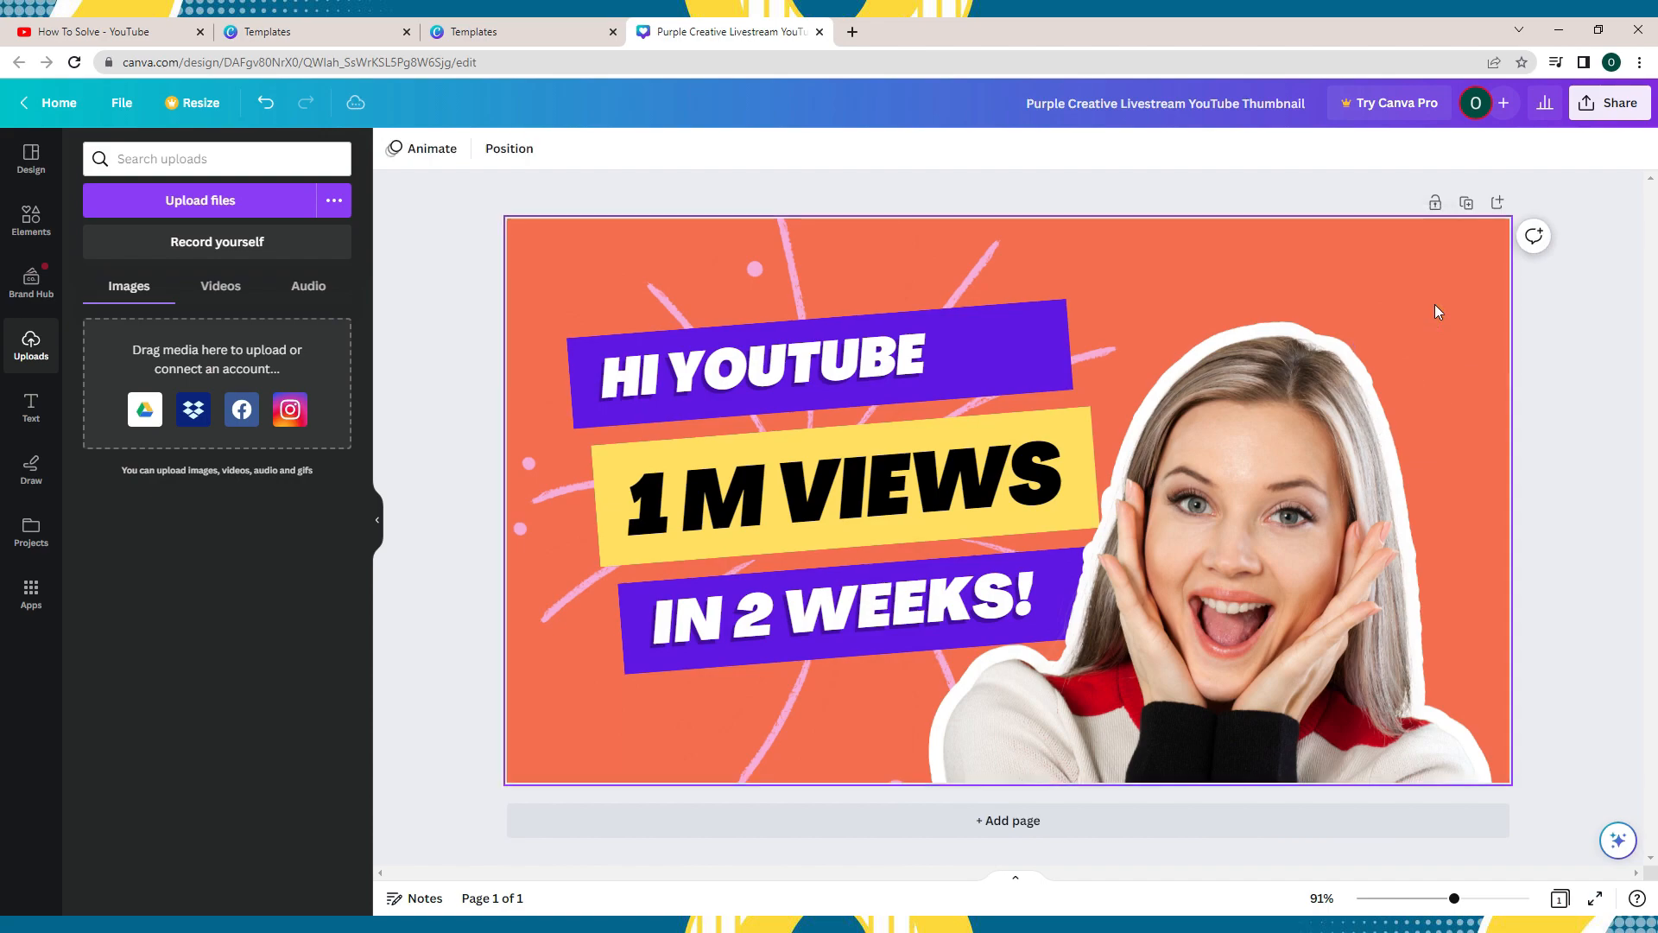
pyautogui.click(960, 256)
pyautogui.press('Delete')
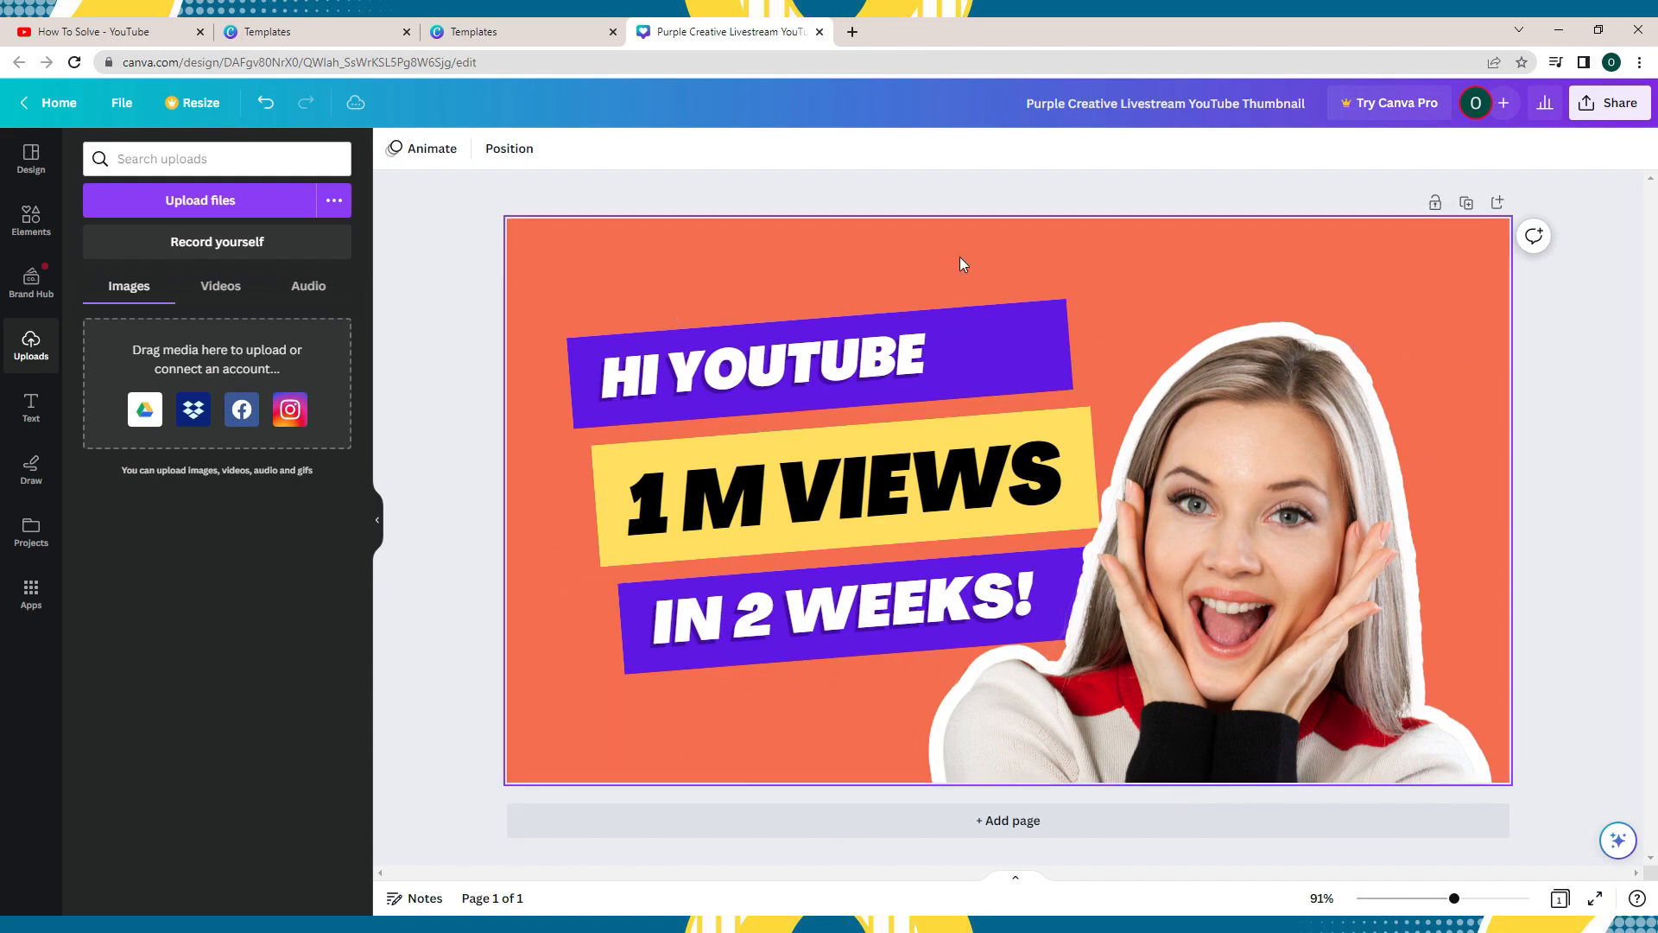
pyautogui.click(935, 340)
pyautogui.press('Delete')
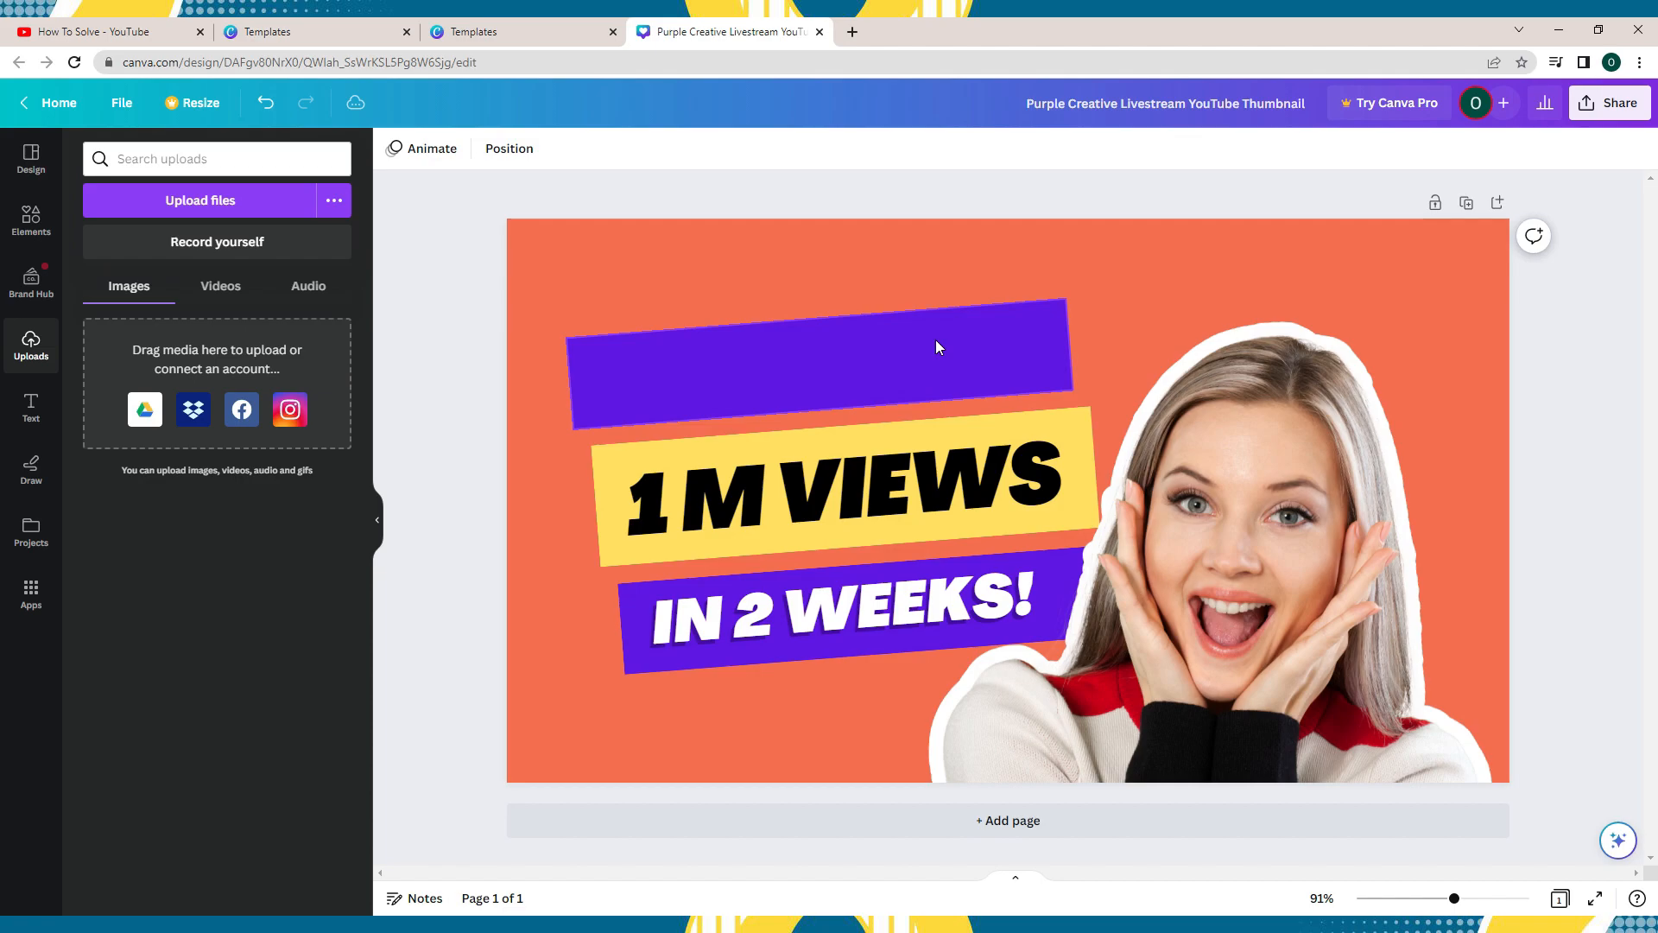
pyautogui.click(936, 339)
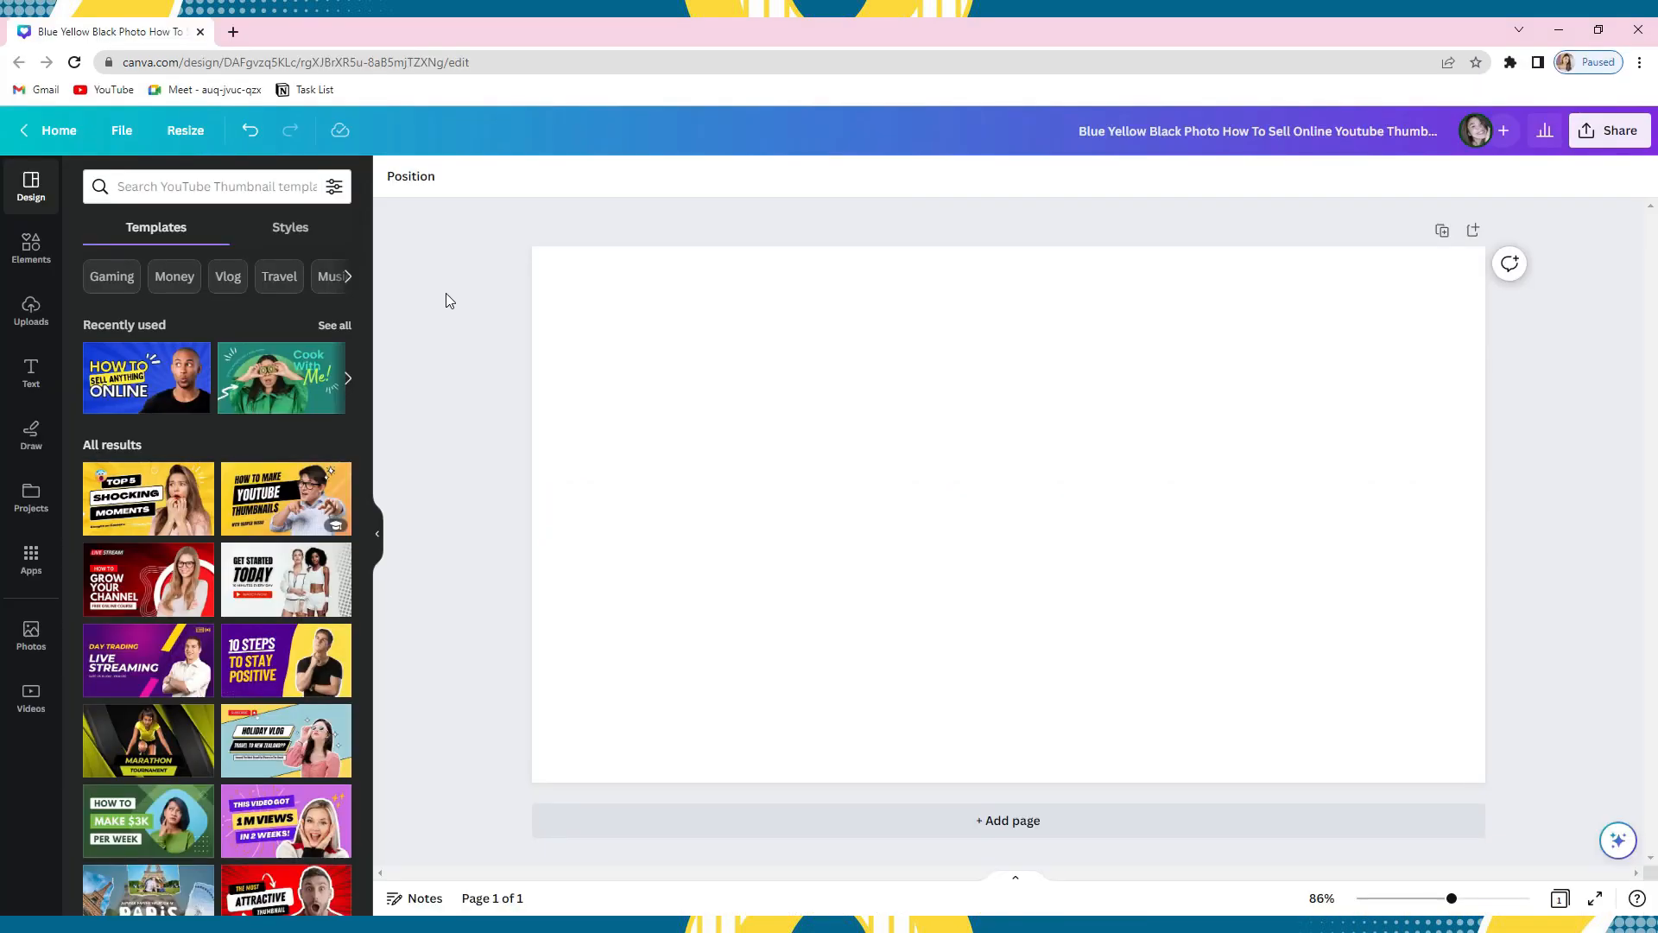
# - Give the blank thumbnail page a custom solid green background using the colour picker
pyautogui.click(656, 423)
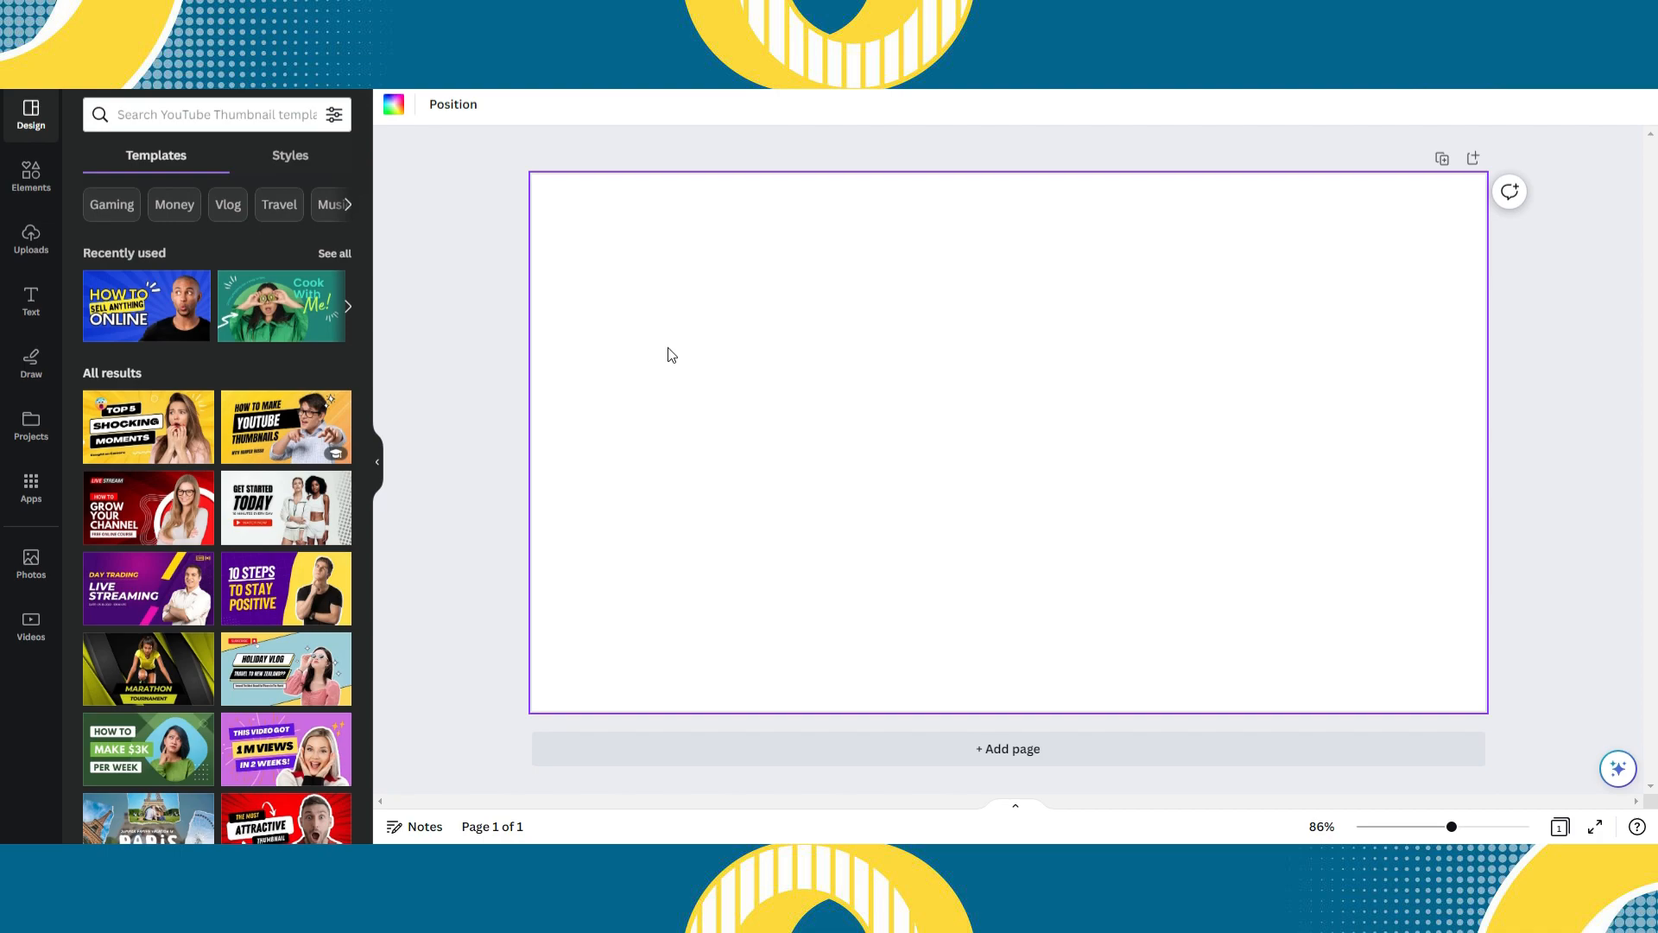
pyautogui.click(396, 107)
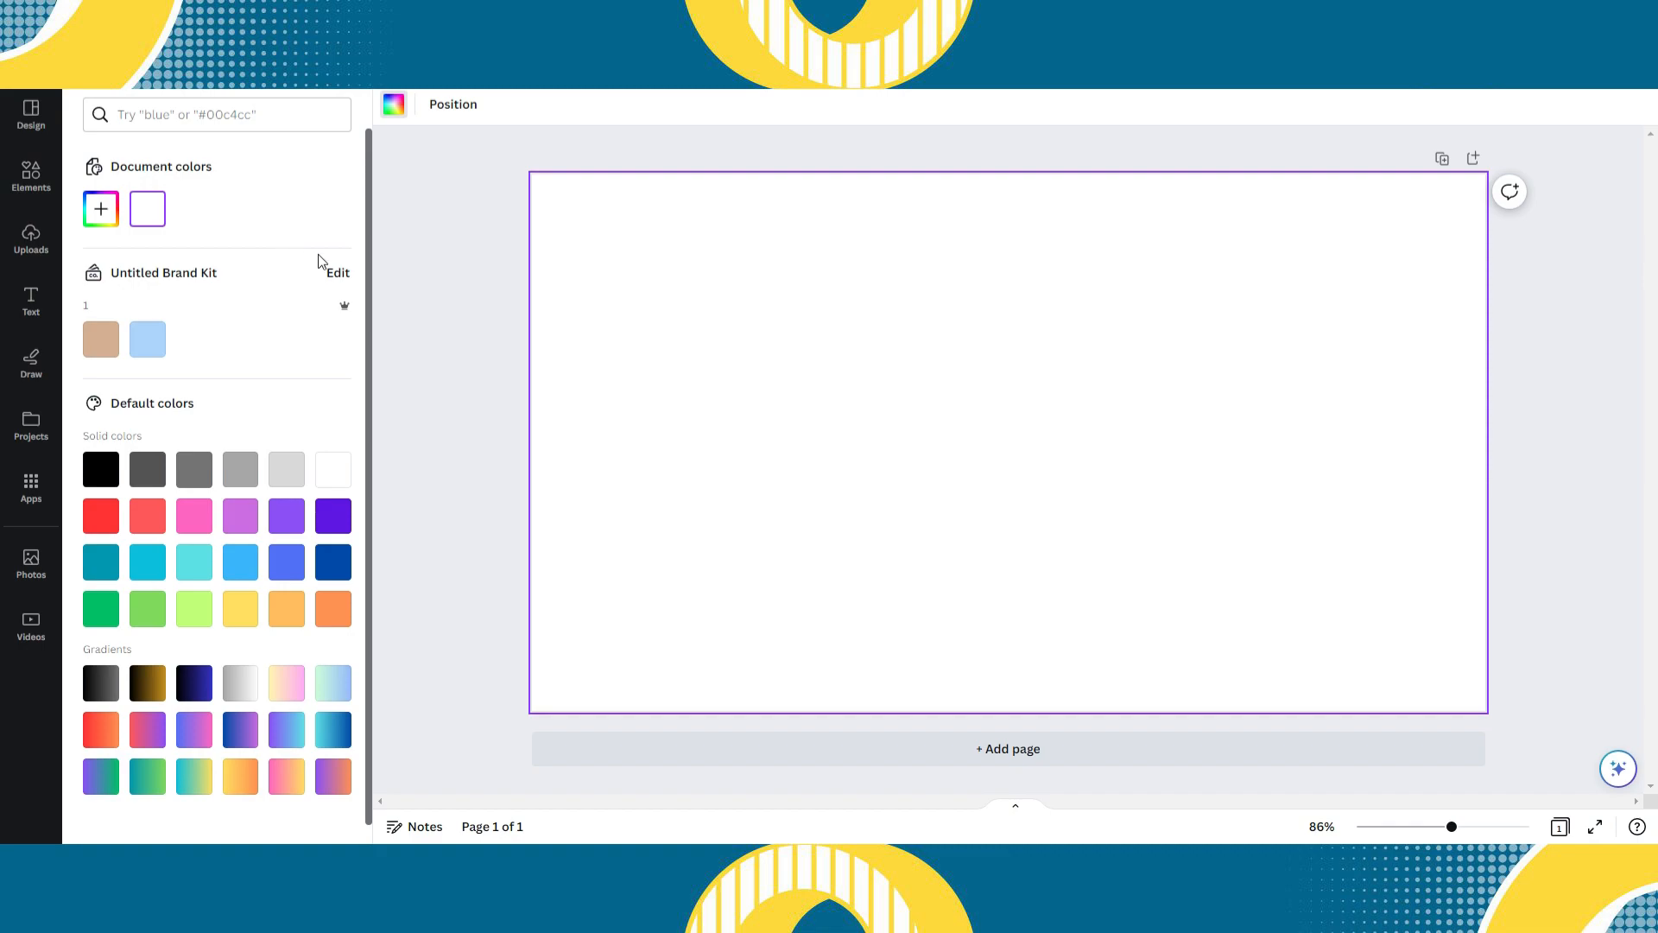
pyautogui.click(109, 218)
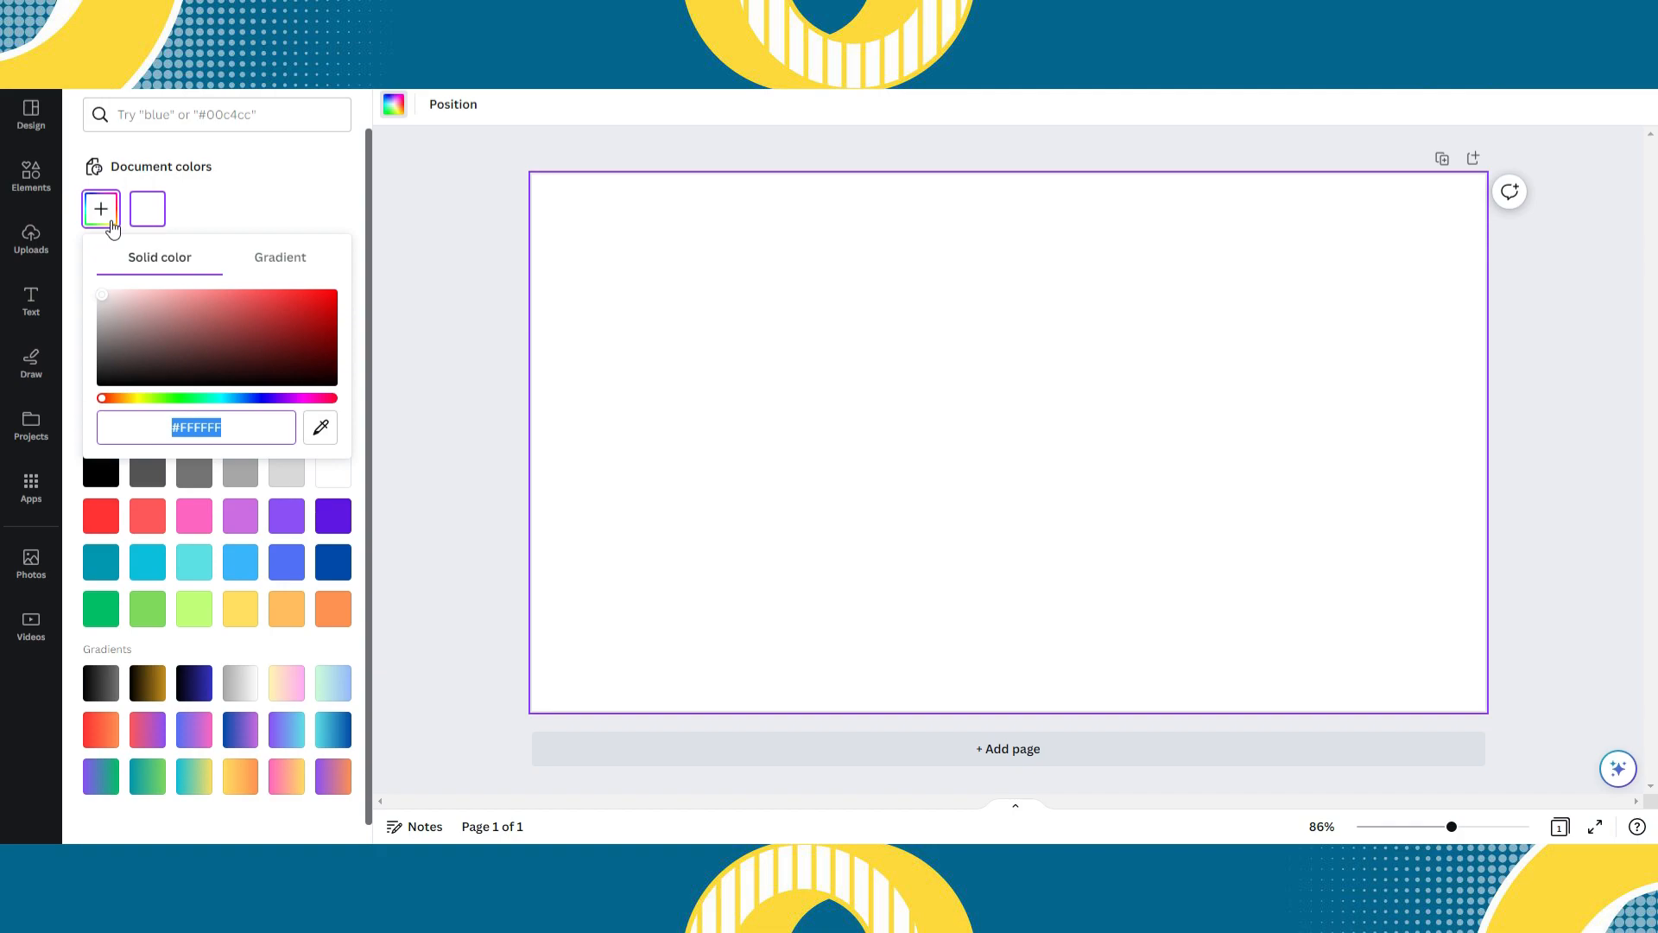
pyautogui.click(193, 399)
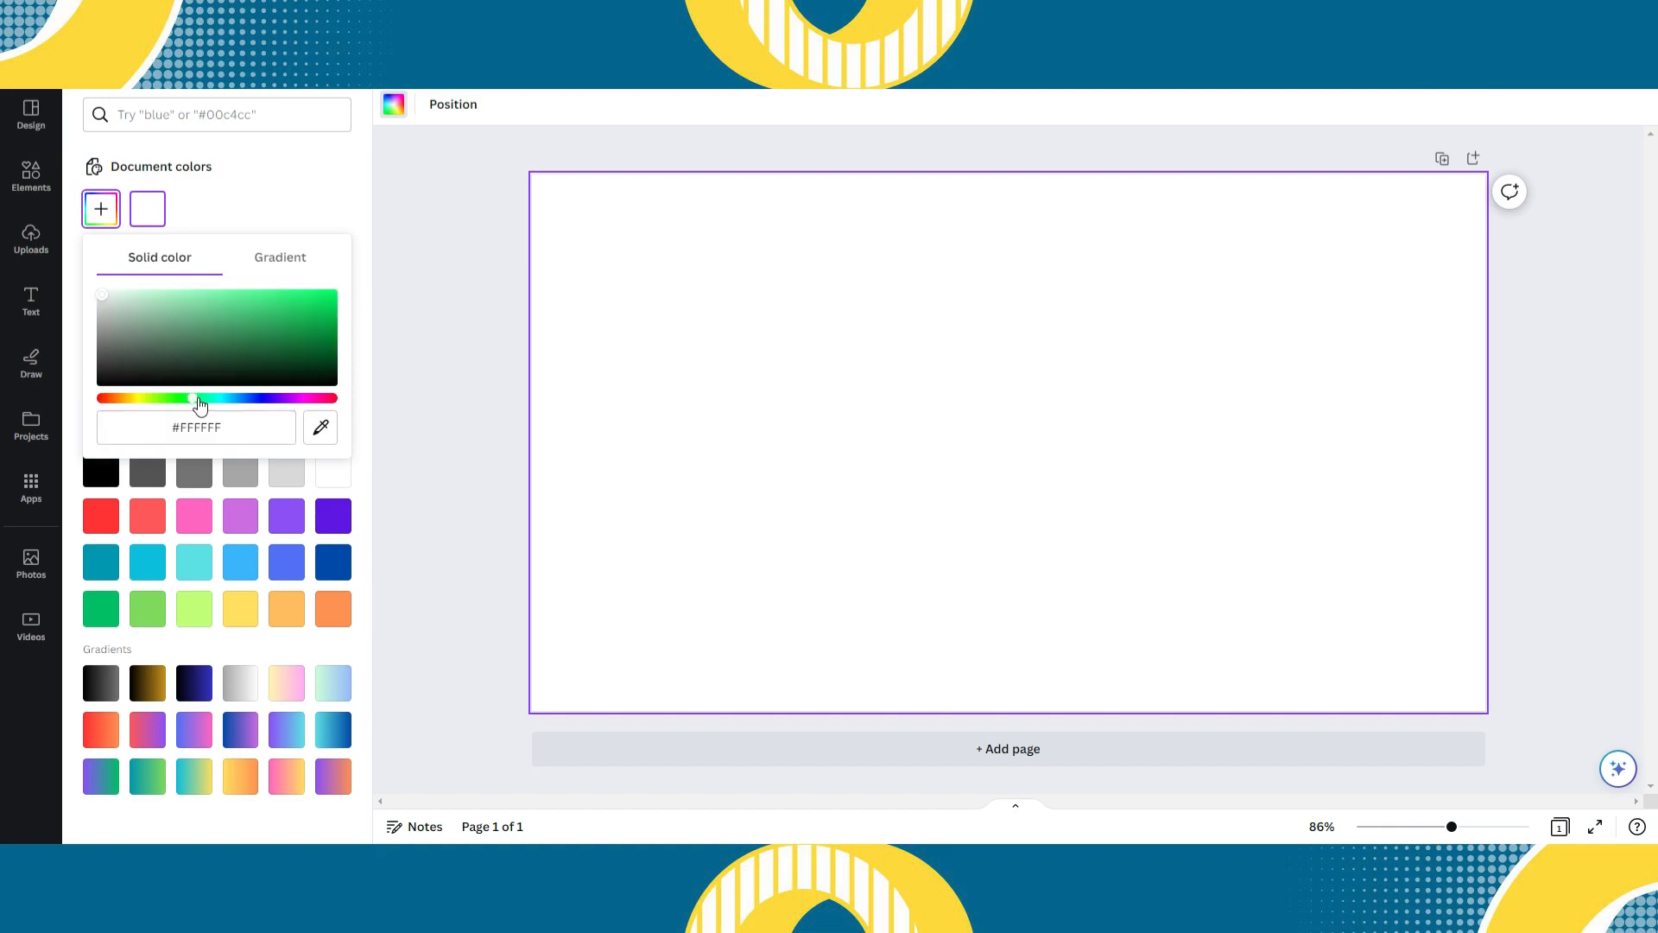
pyautogui.moveTo(115, 311); pyautogui.dragTo(252, 321)
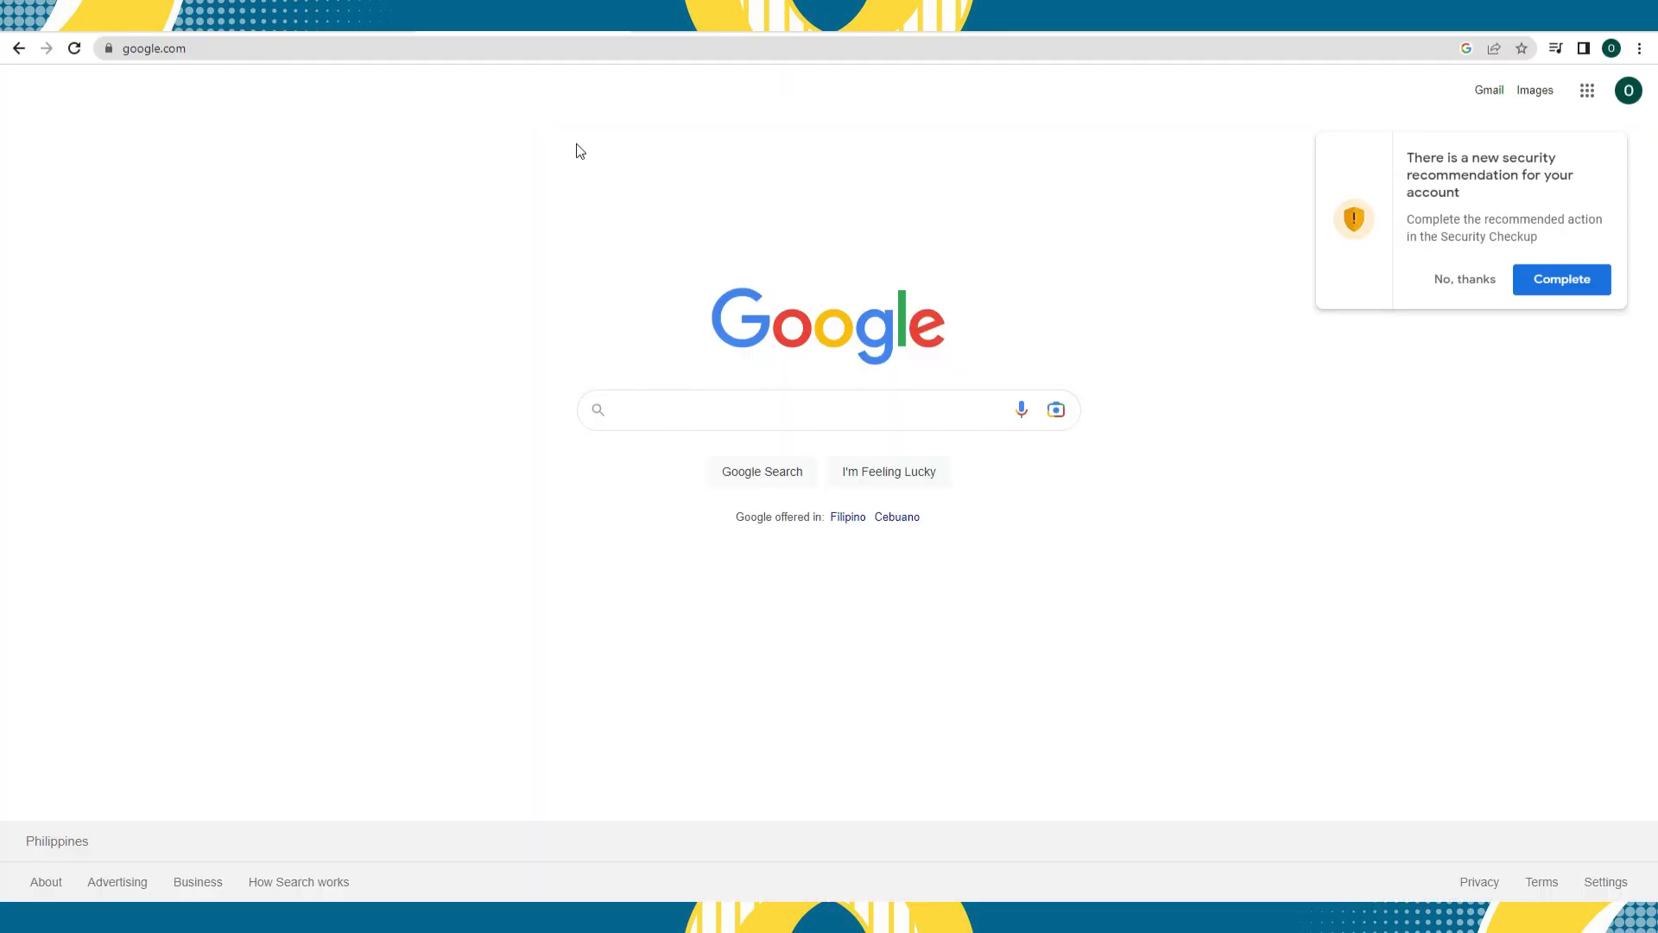
# - Switch to Google, search for "color palette for shopify" and preview the Shopify Logo Color Scheme image for its hex codes
pyautogui.write('color pal')
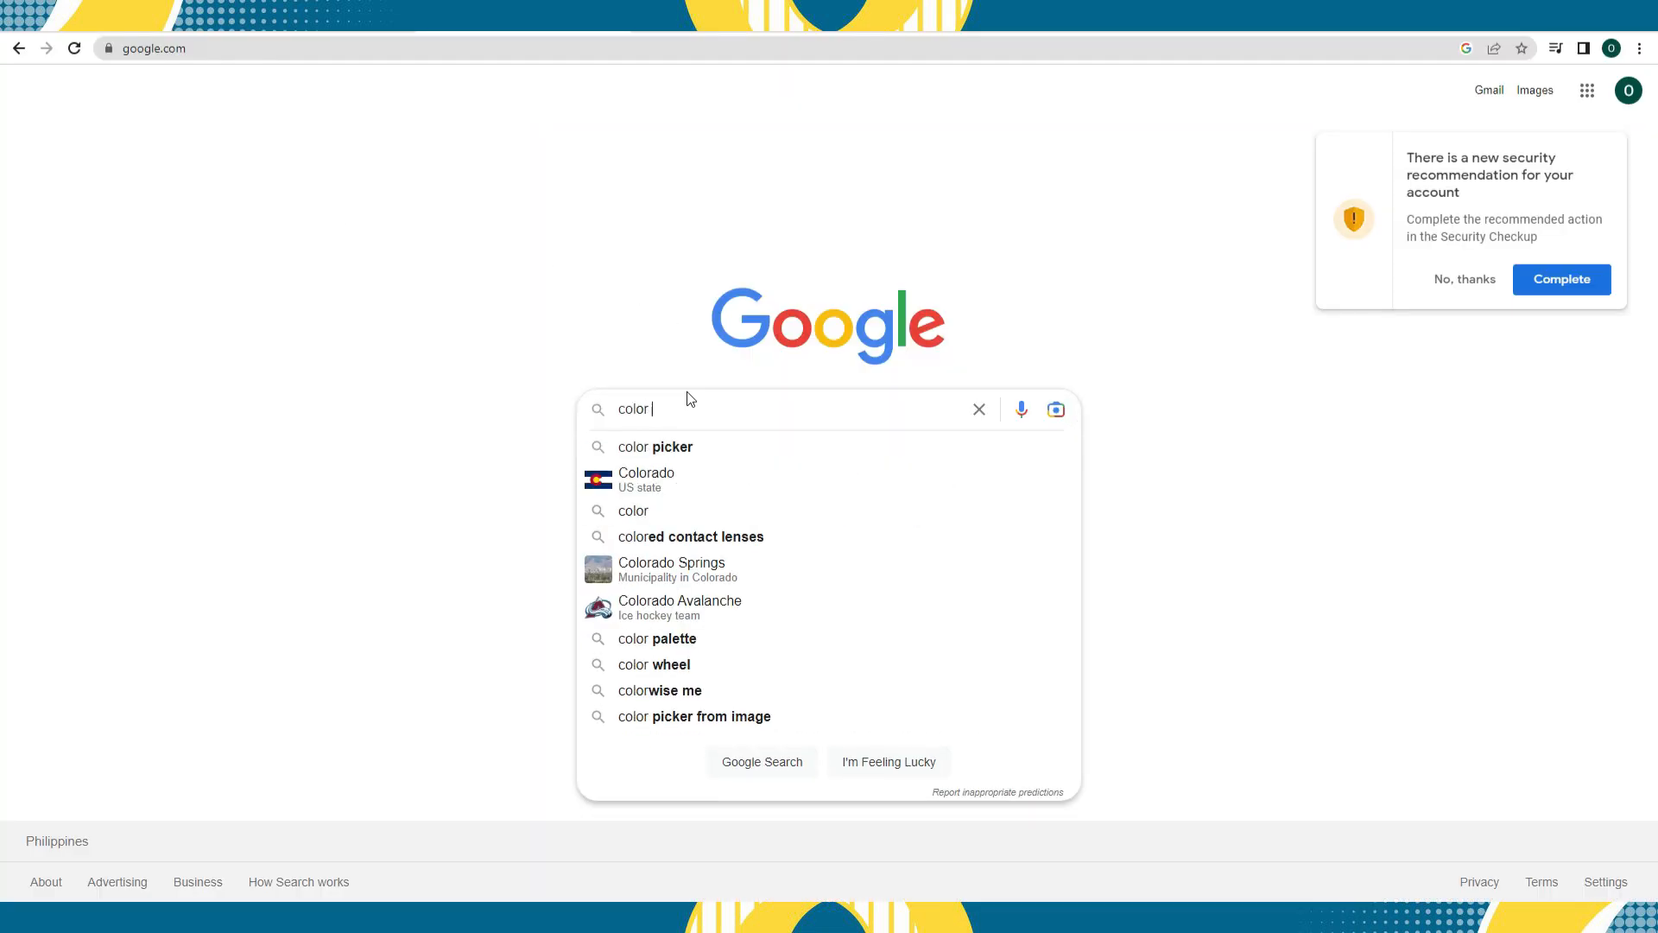
pyautogui.write('ette')
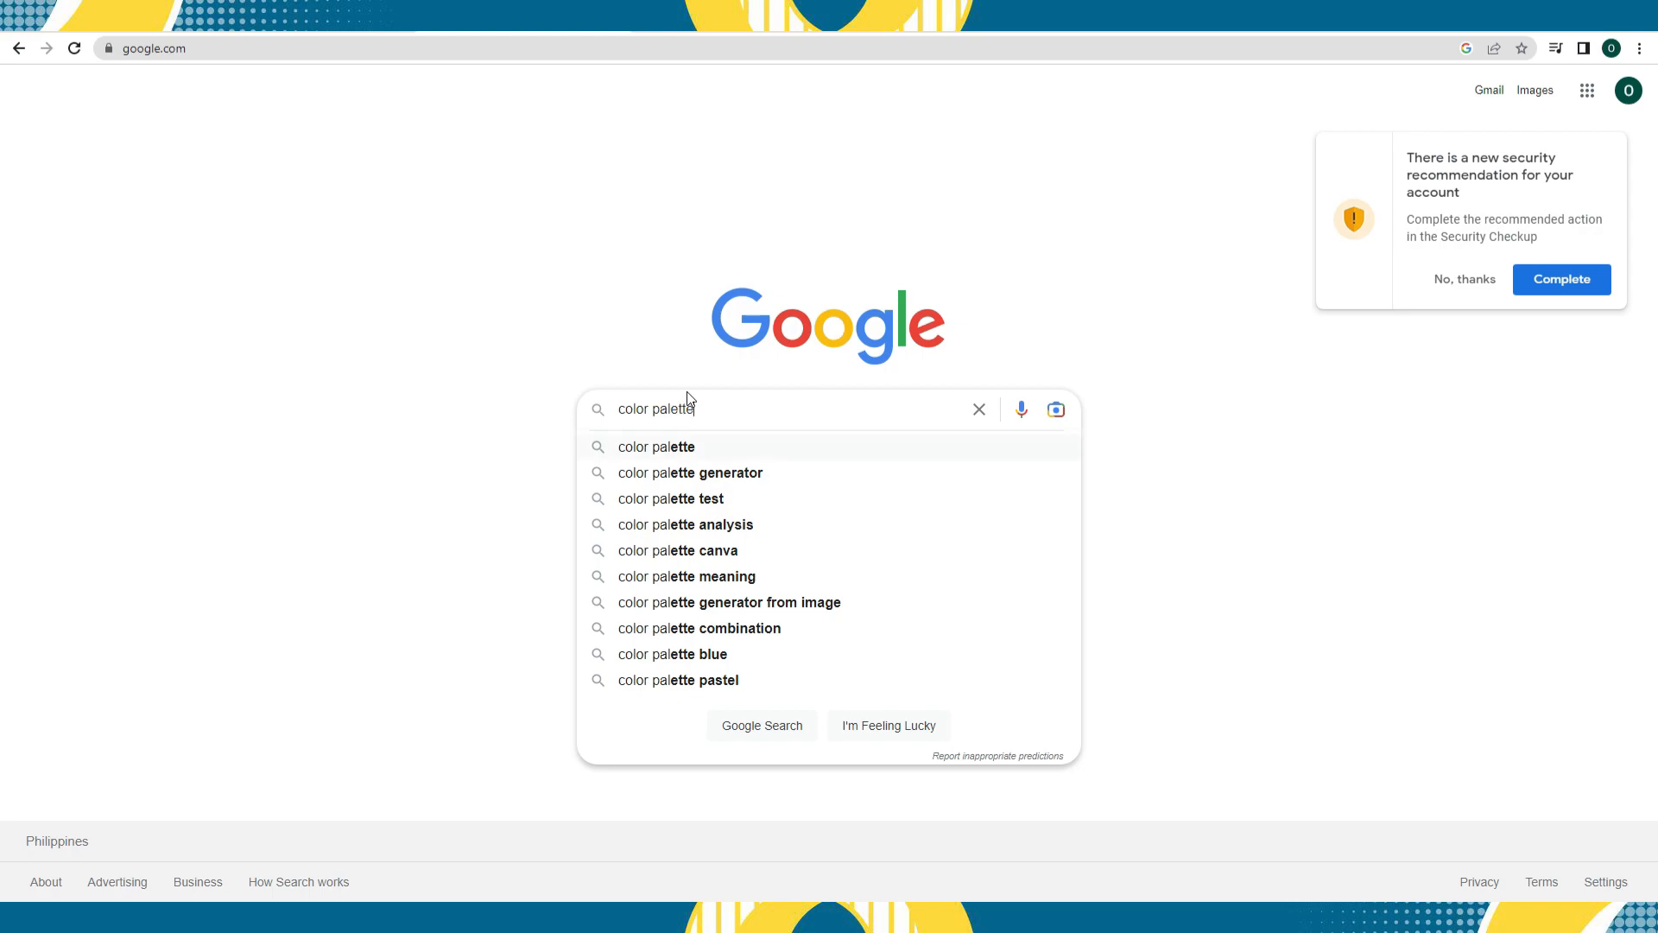
pyautogui.write(' for ')
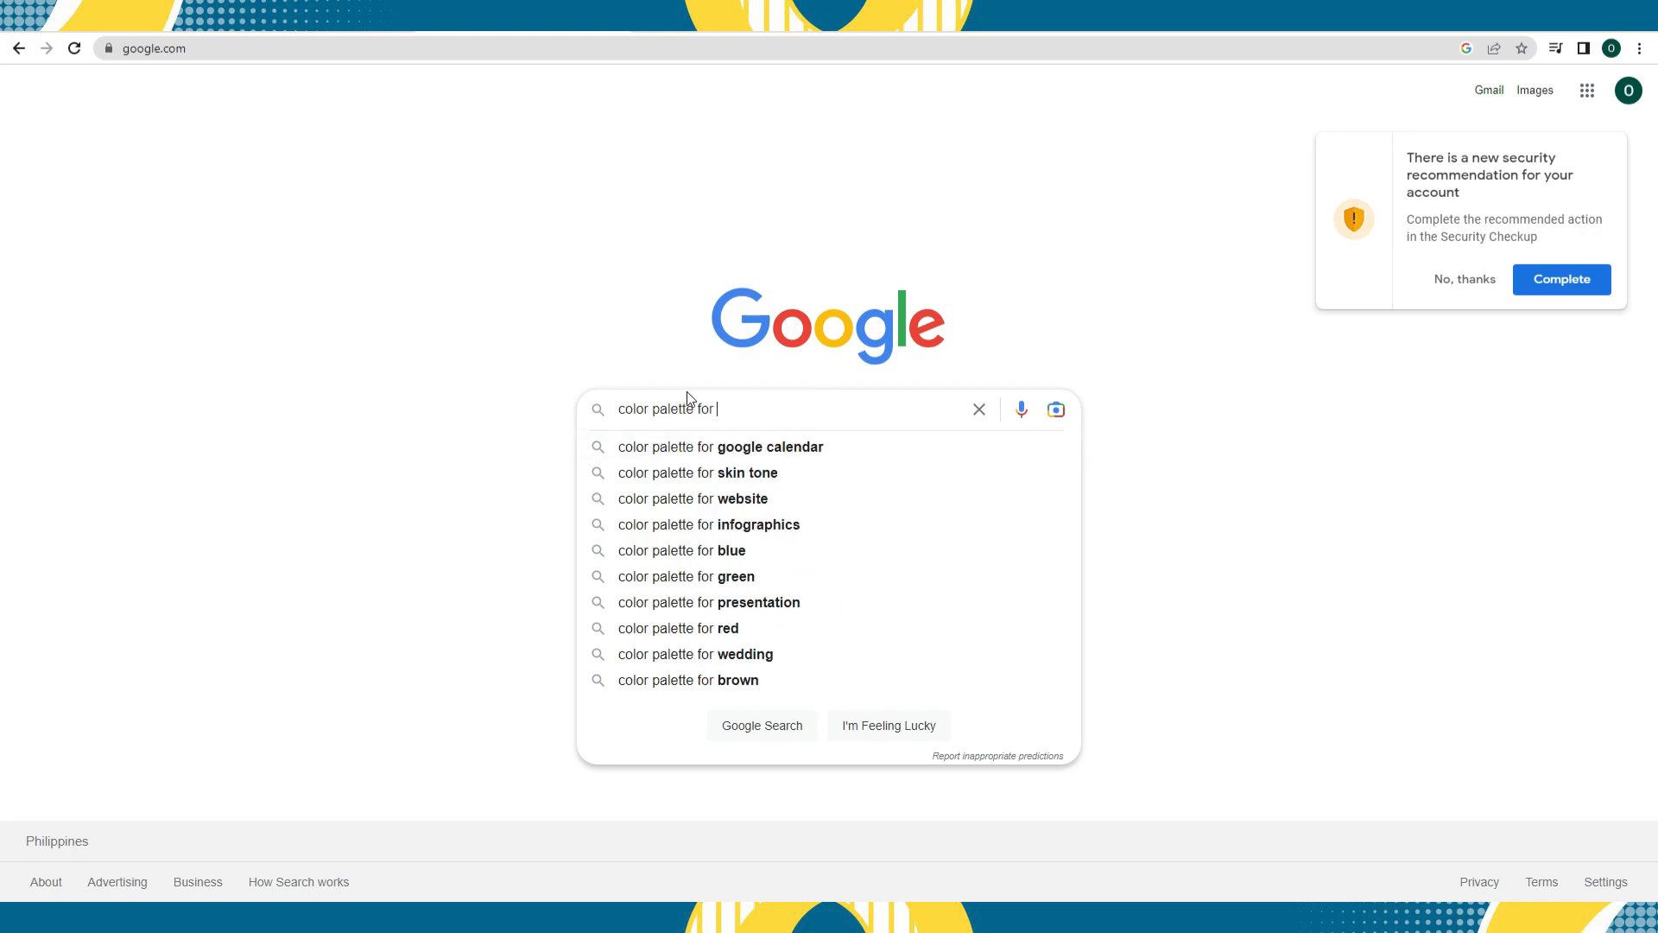
pyautogui.write('shopify')
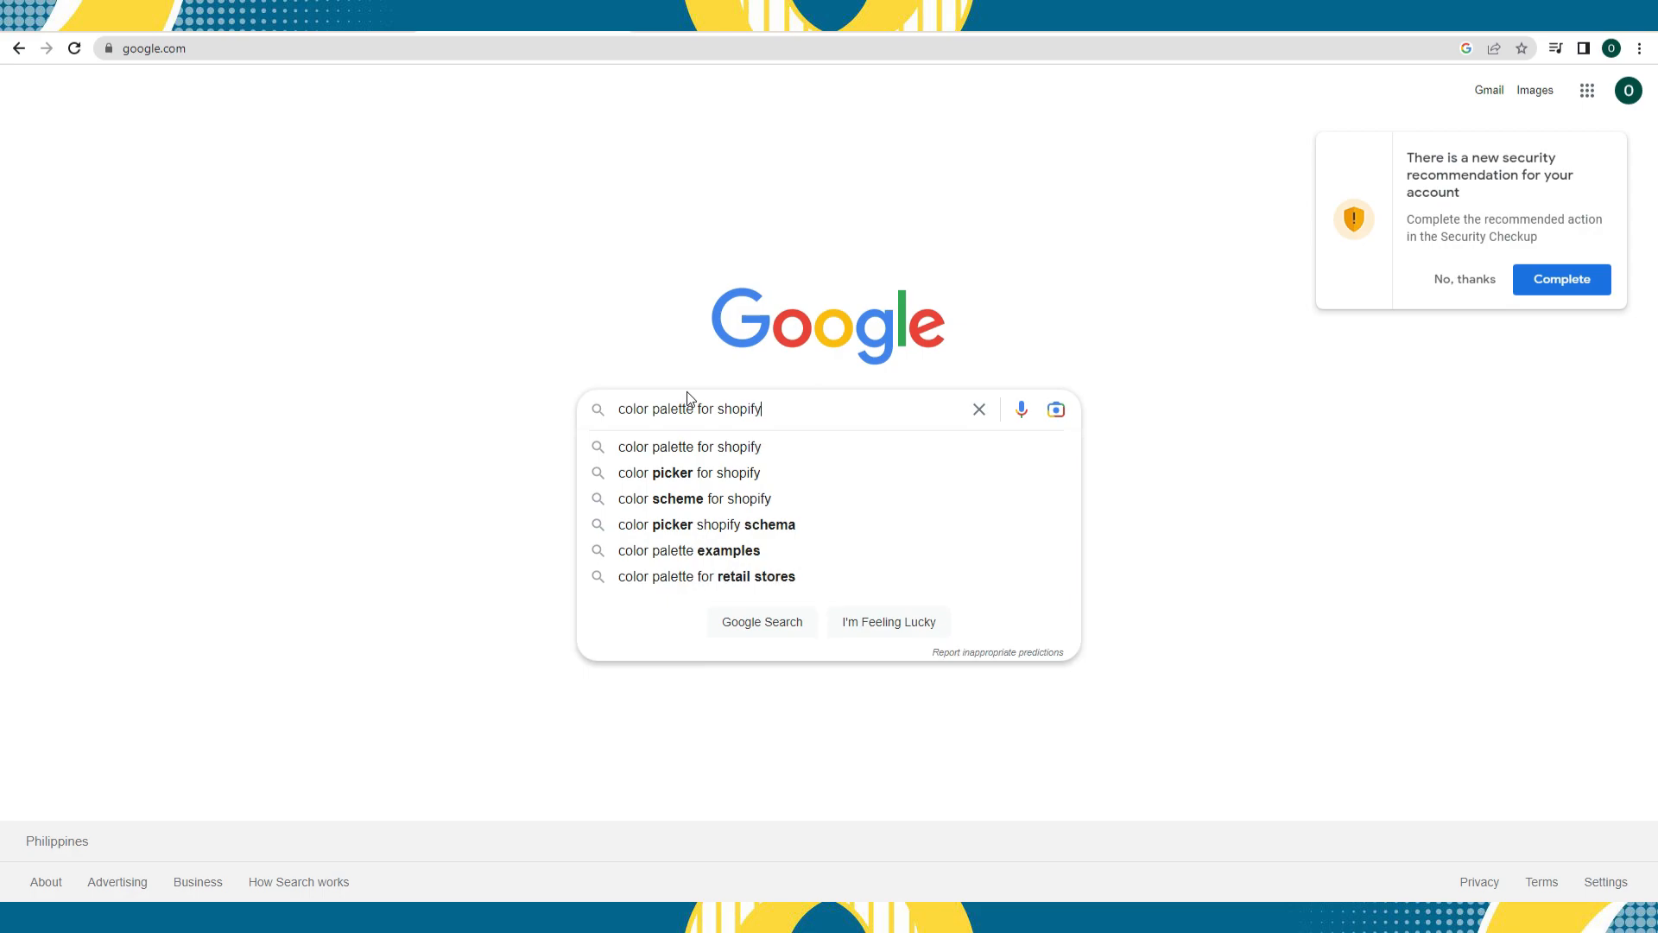
pyautogui.press('Return')
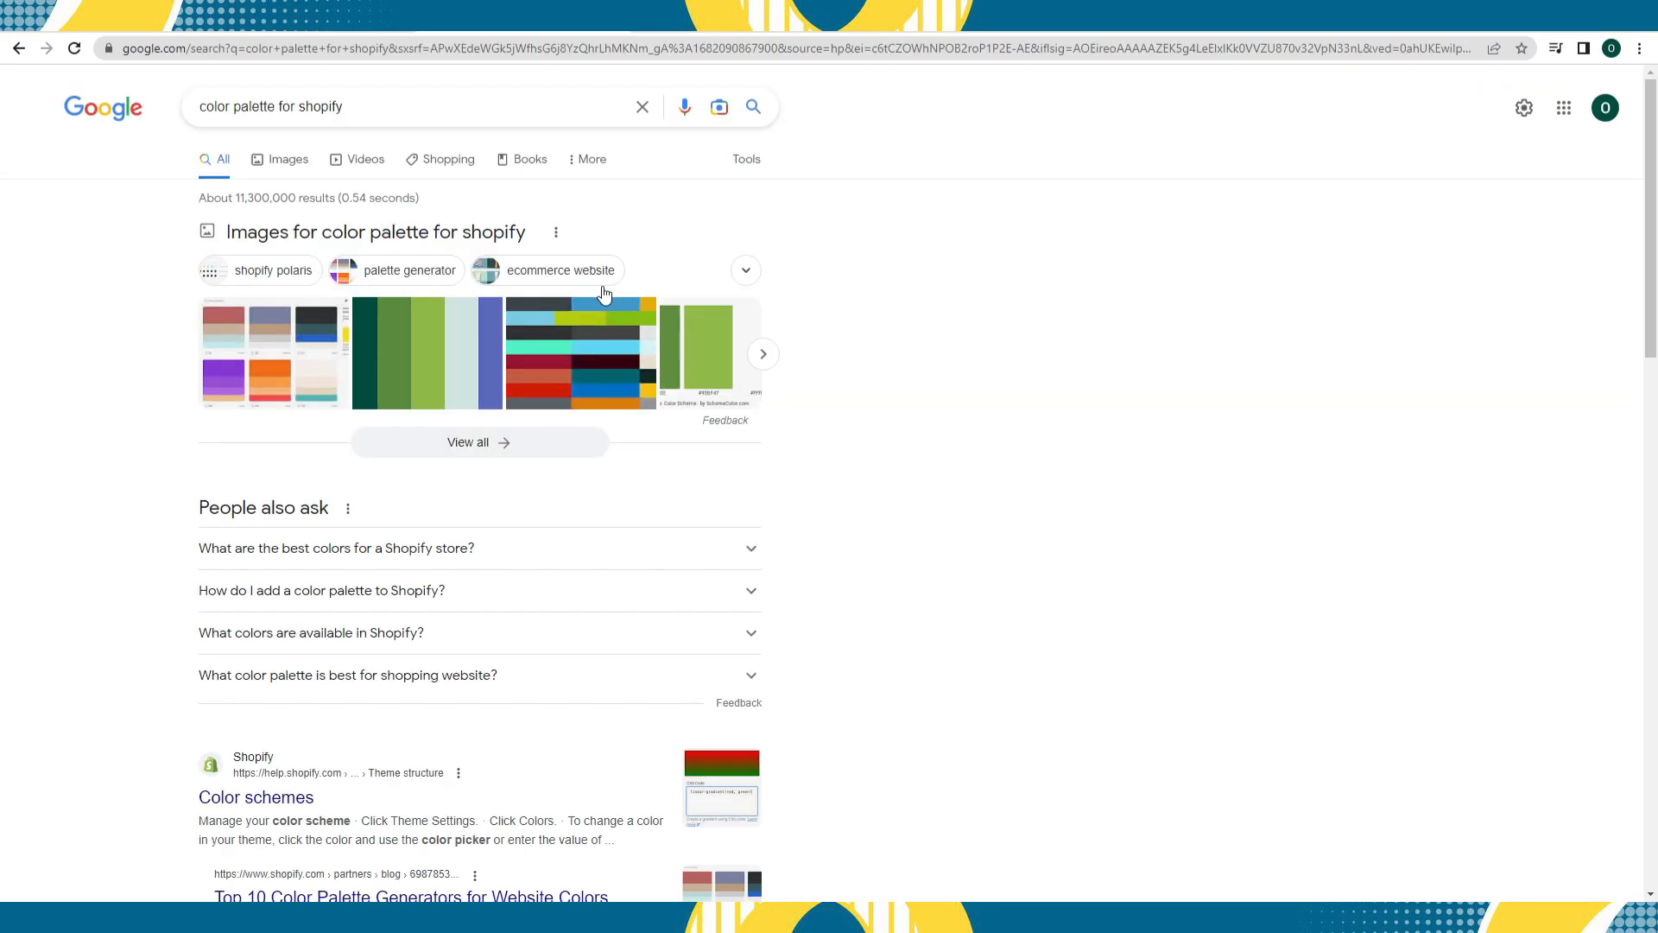
pyautogui.click(724, 338)
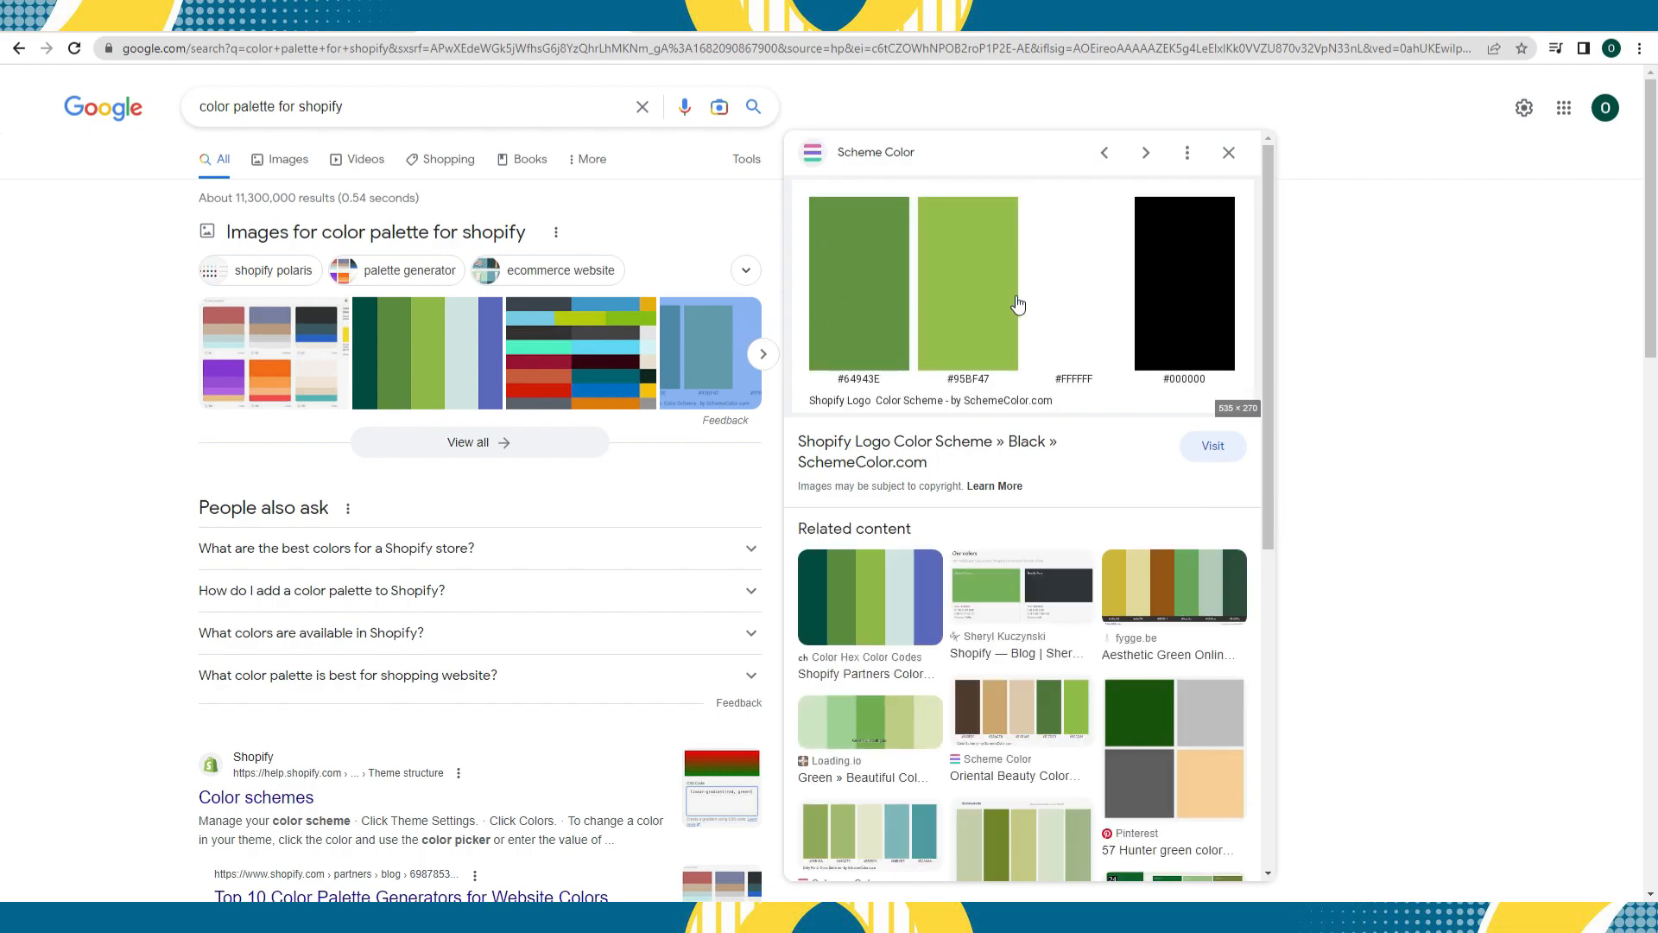
pyautogui.click(1018, 305)
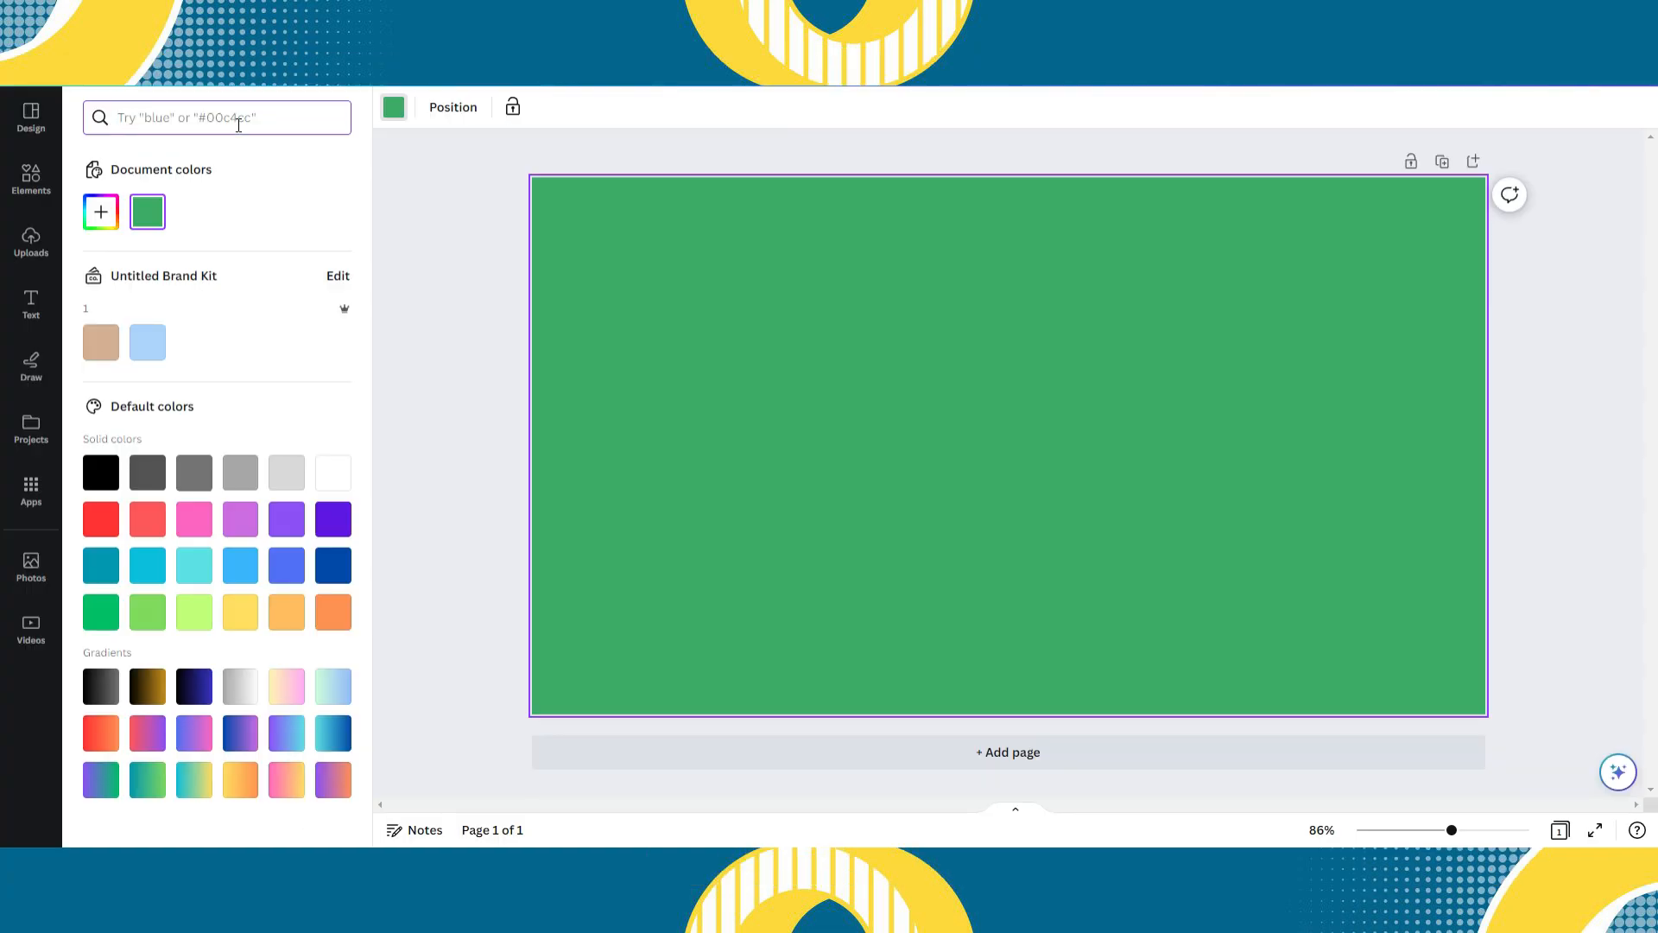
# - Switch back to Canva and set the page background to the colour with hex code 64943e
pyautogui.write('6494')
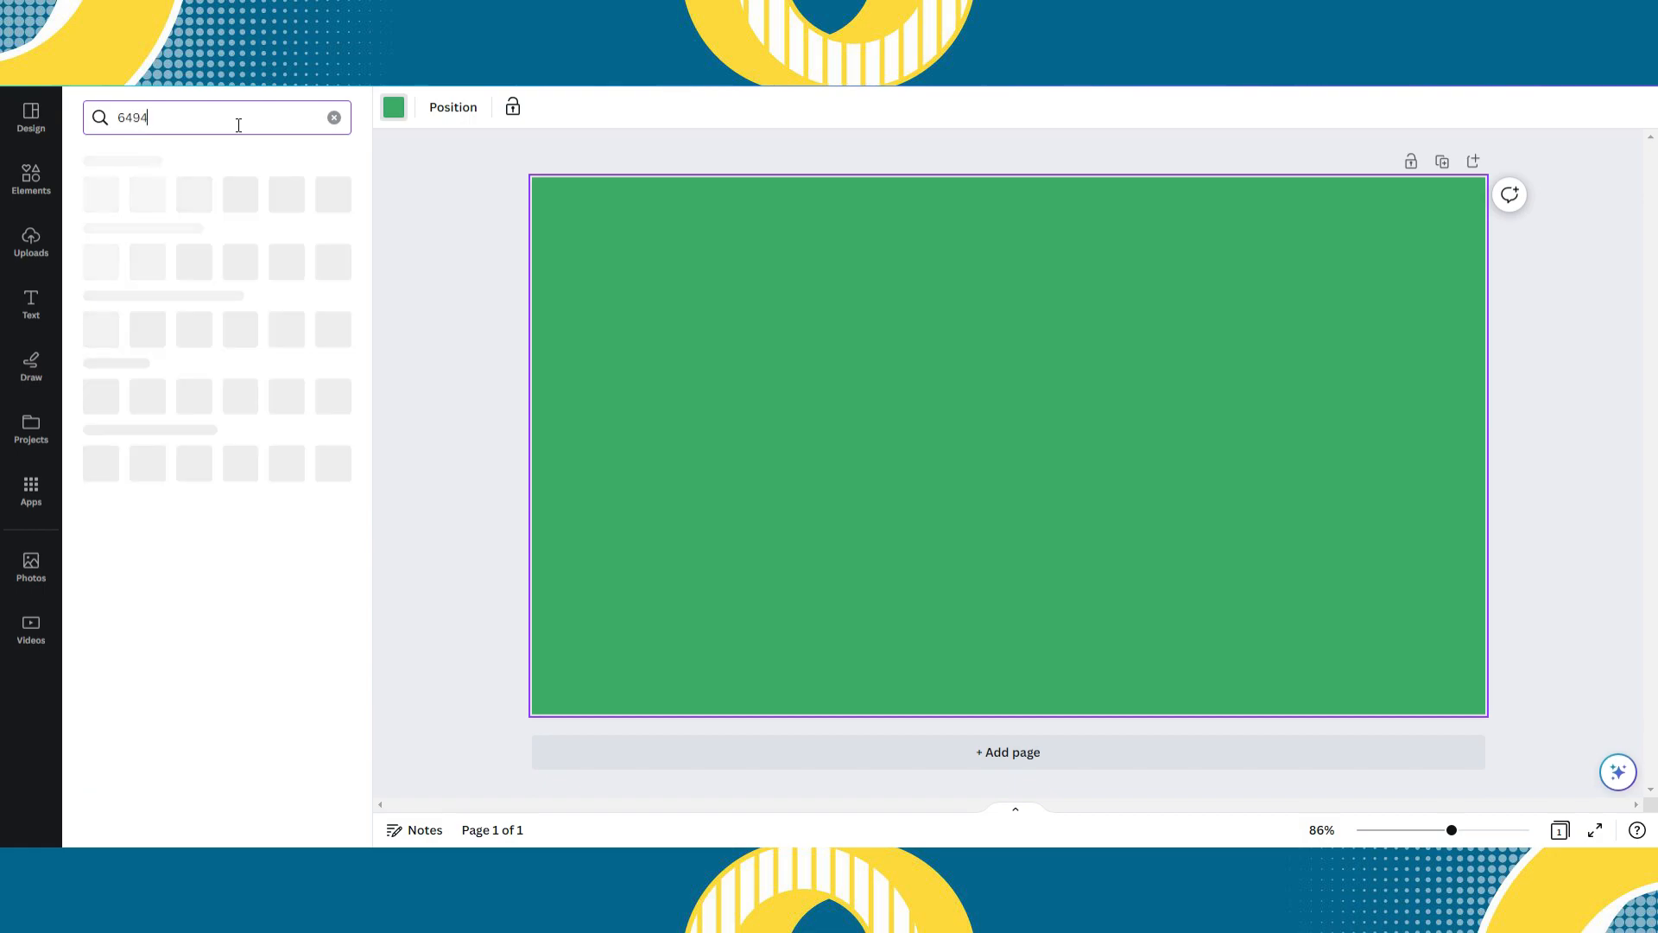
pyautogui.write('3e')
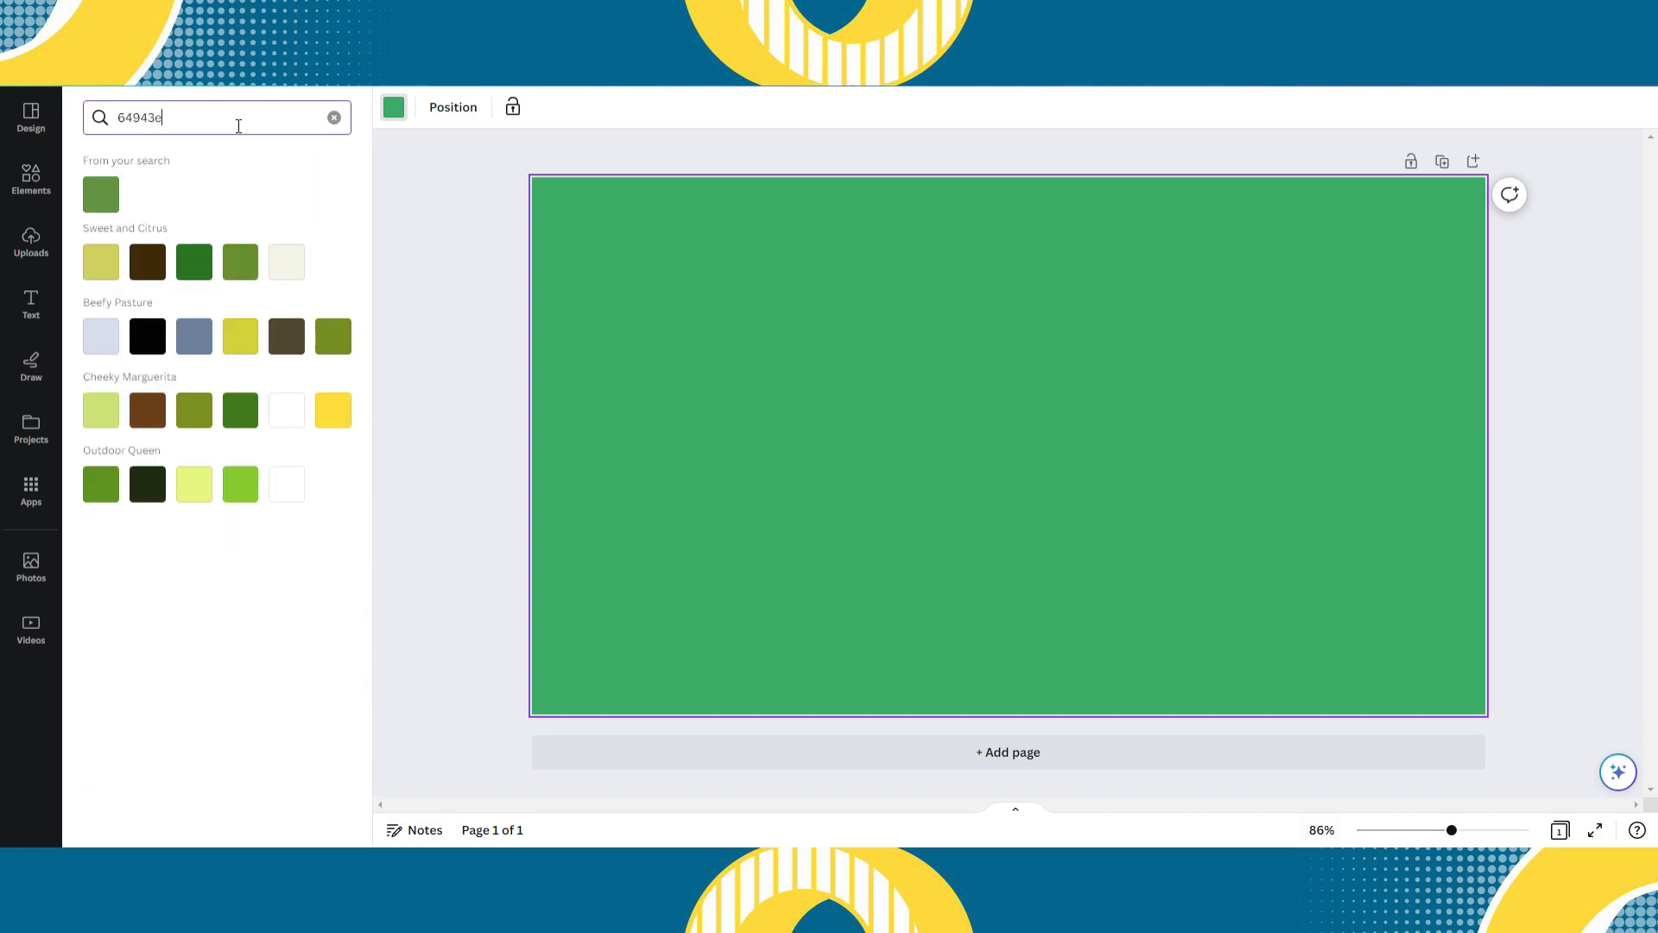
pyautogui.click(109, 194)
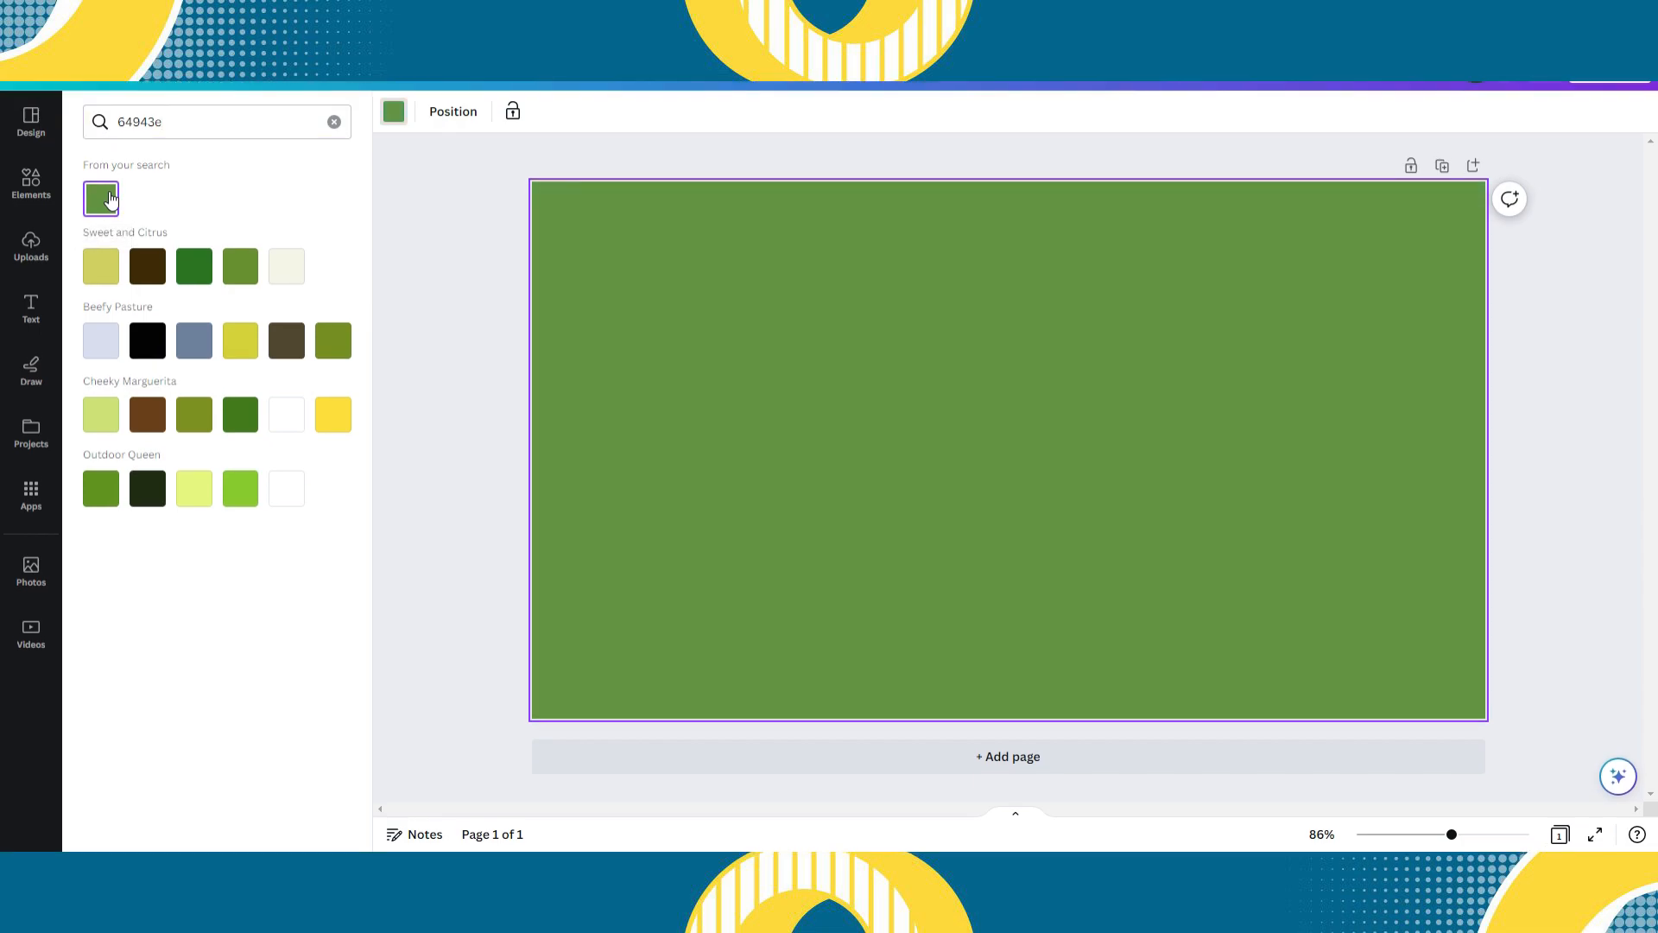
pyautogui.click(444, 249)
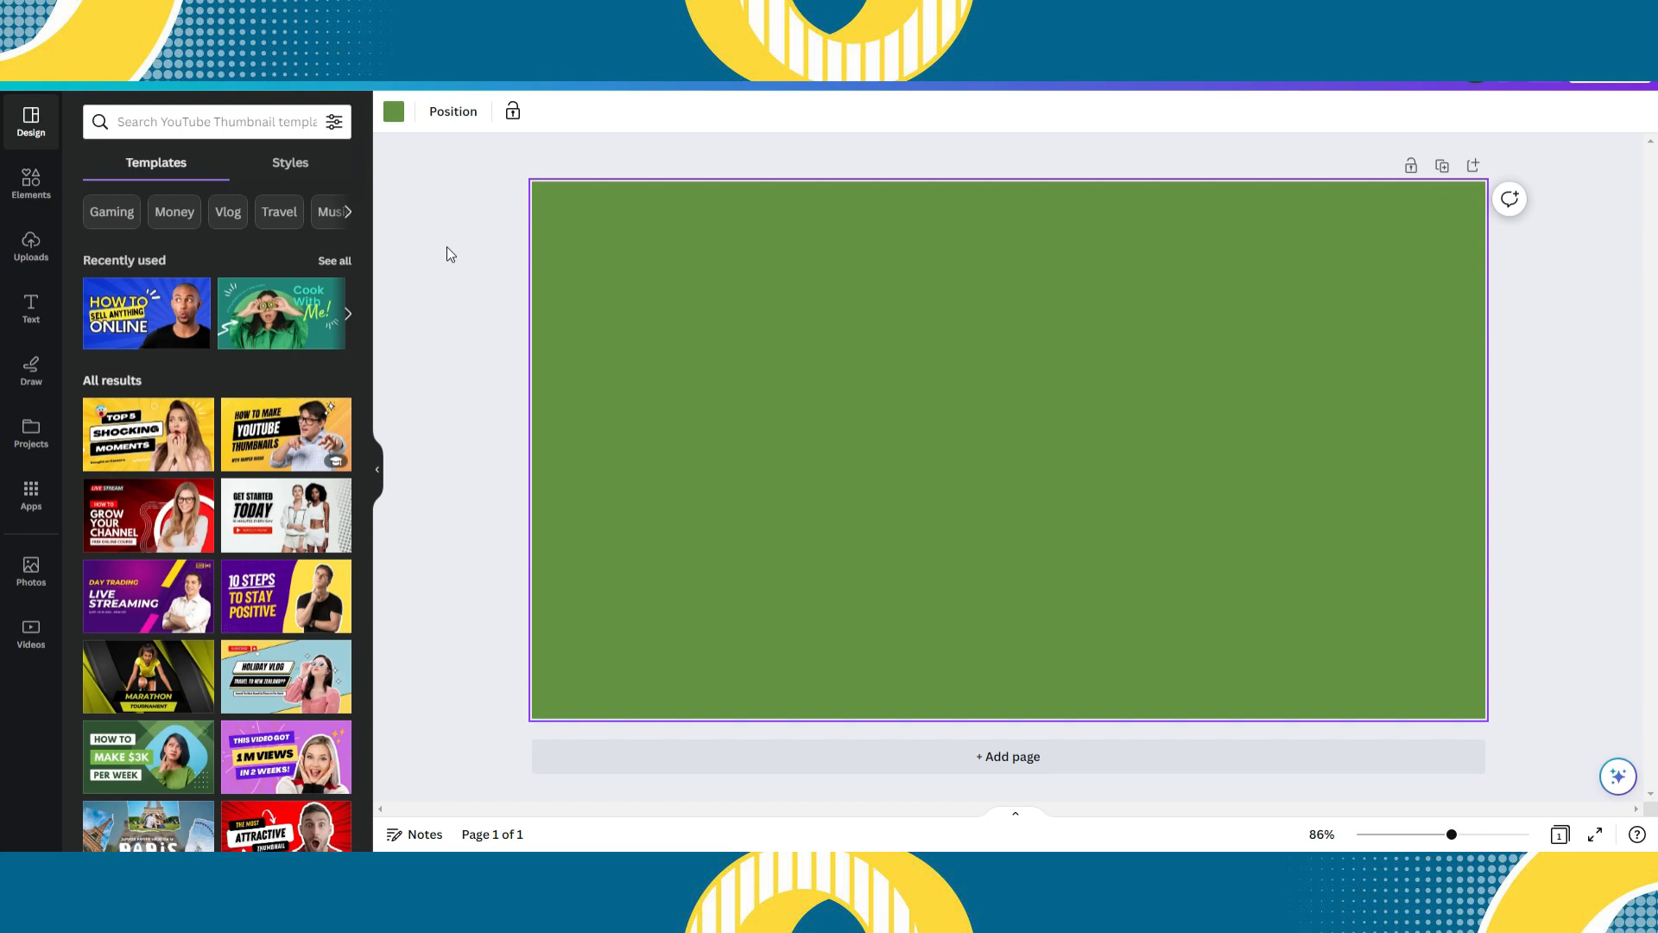
# - Add a second page to the design and browse the photo elements found for "gradient"
pyautogui.click(448, 249)
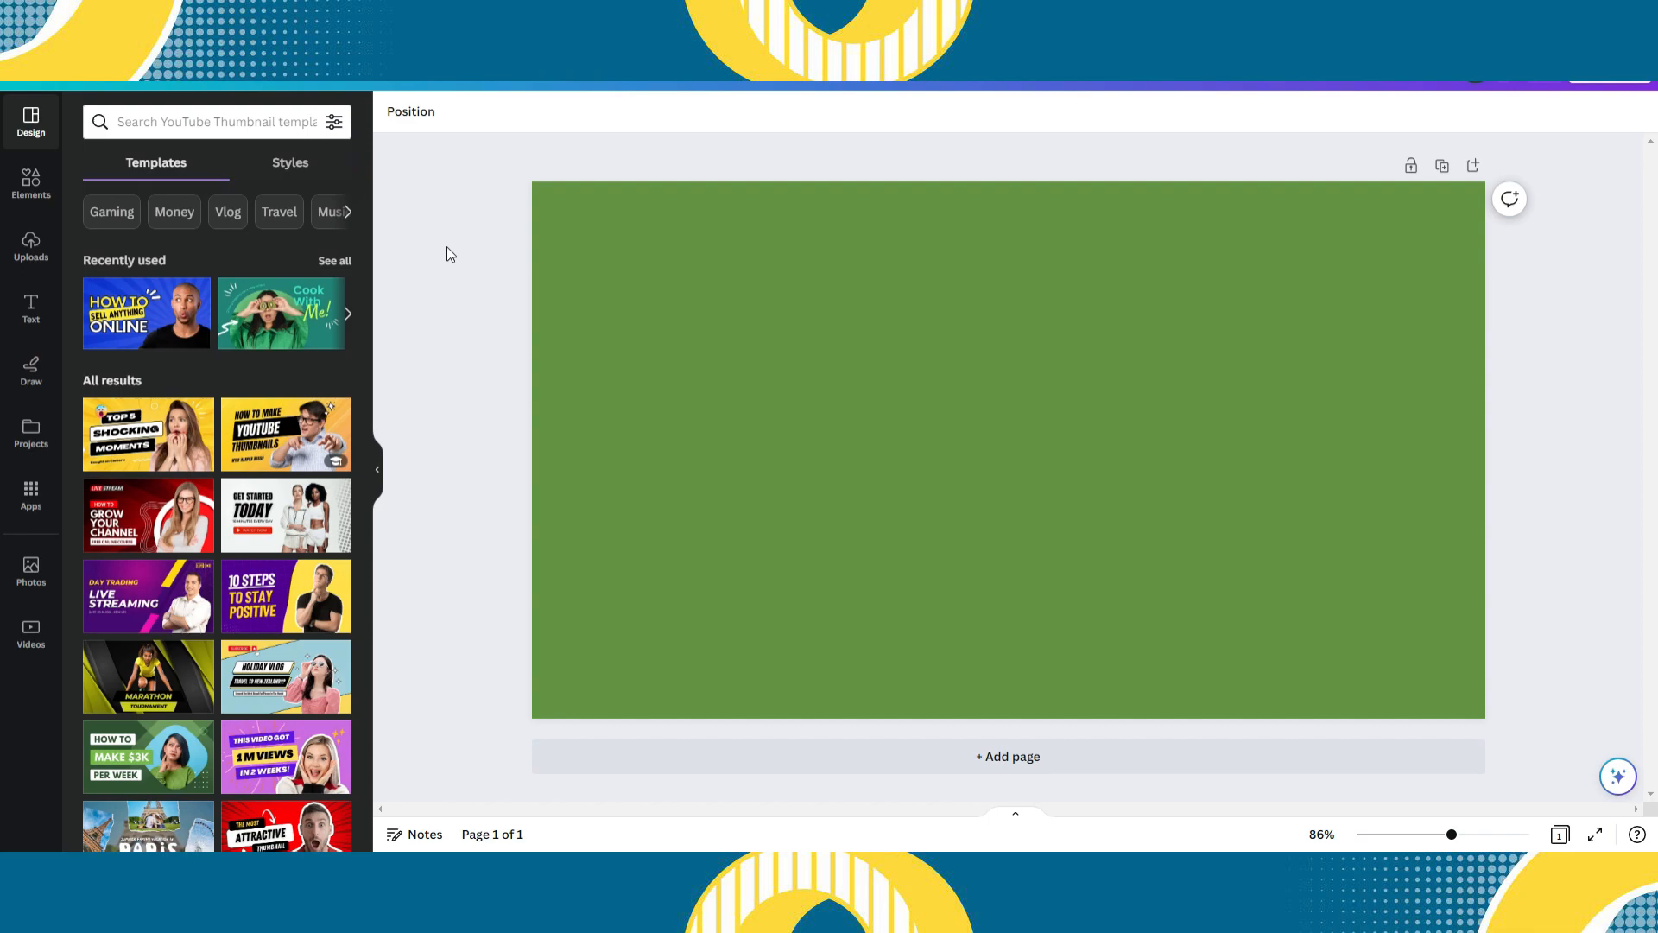
pyautogui.click(643, 765)
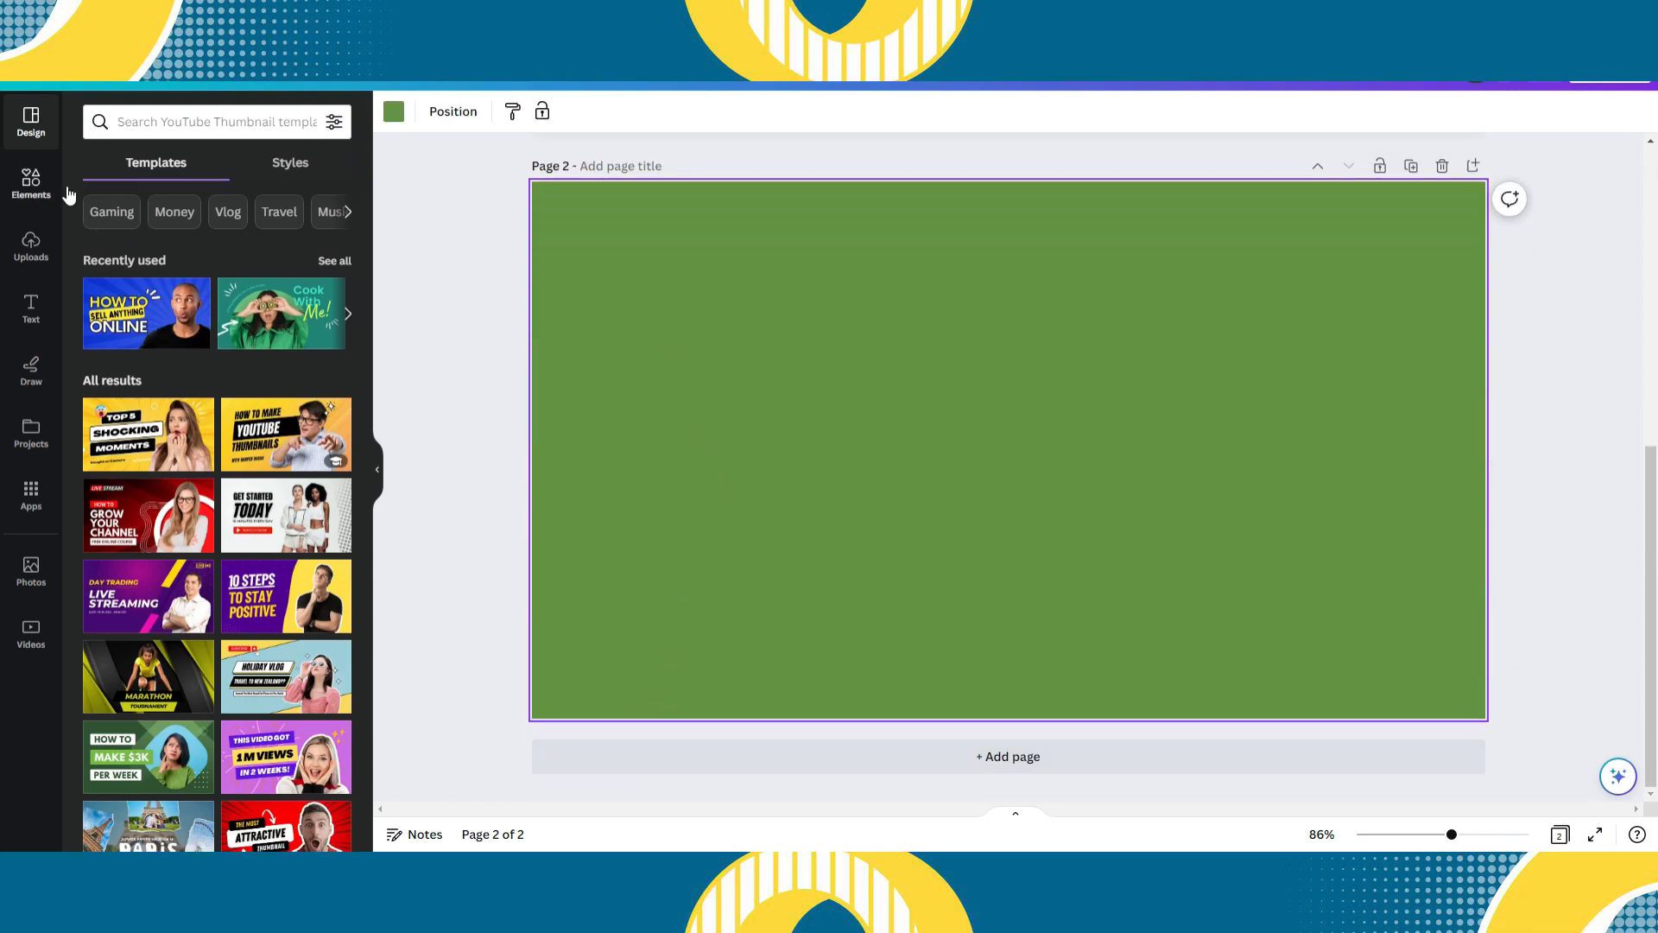
pyautogui.click(35, 183)
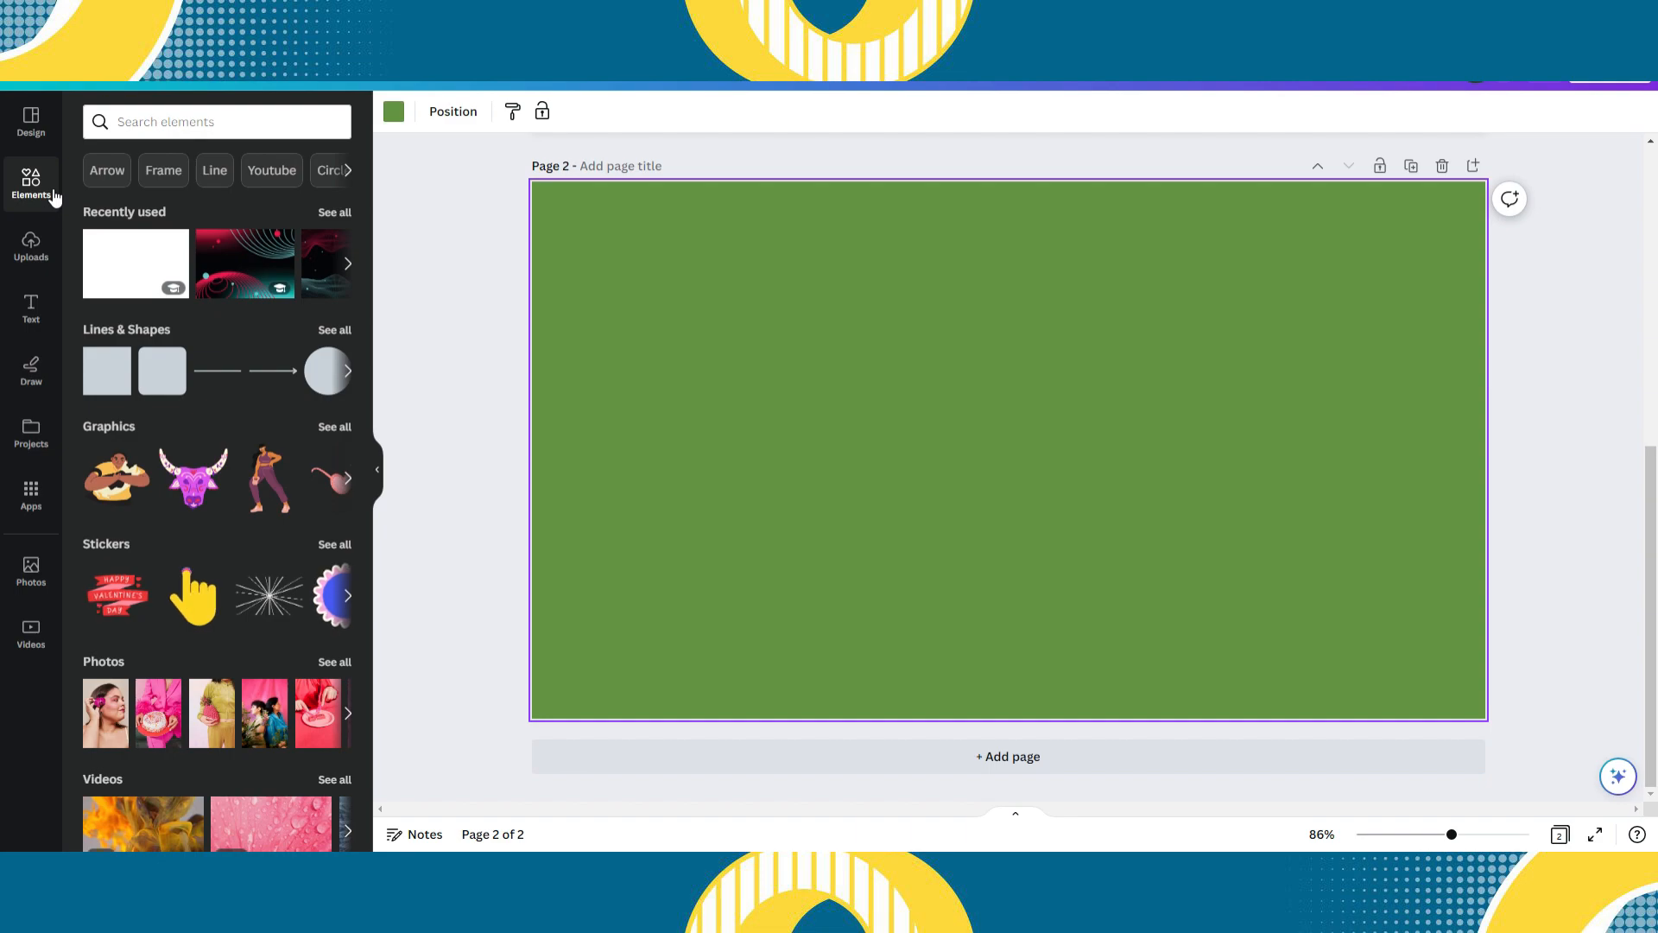
pyautogui.click(113, 126)
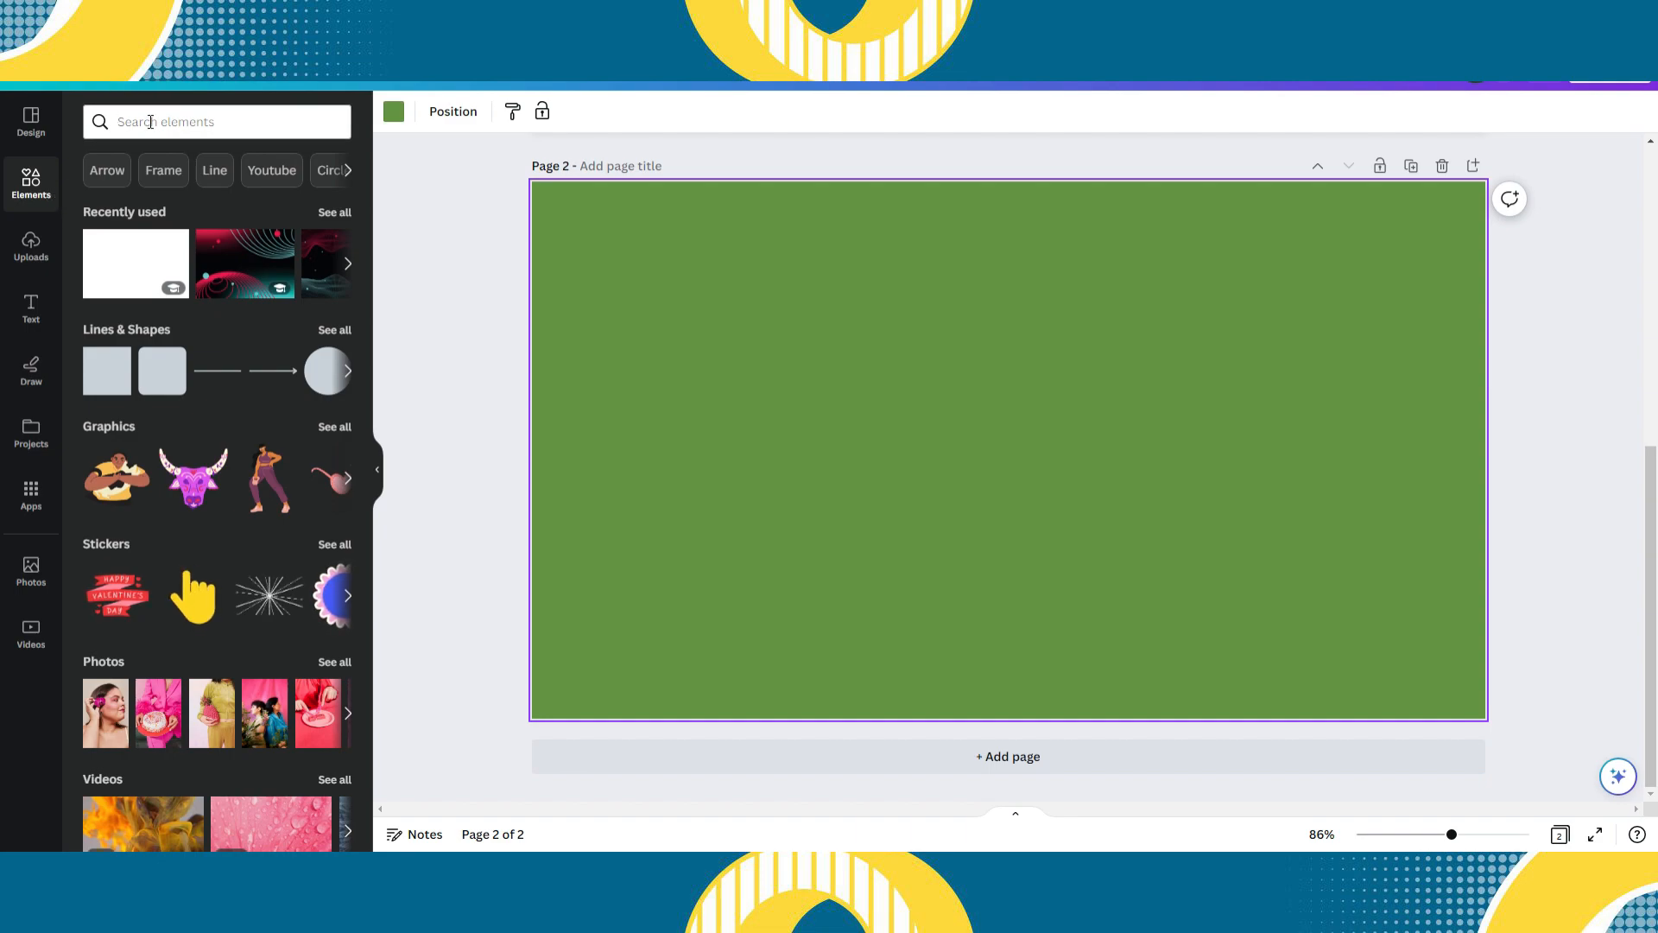
pyautogui.write('grad')
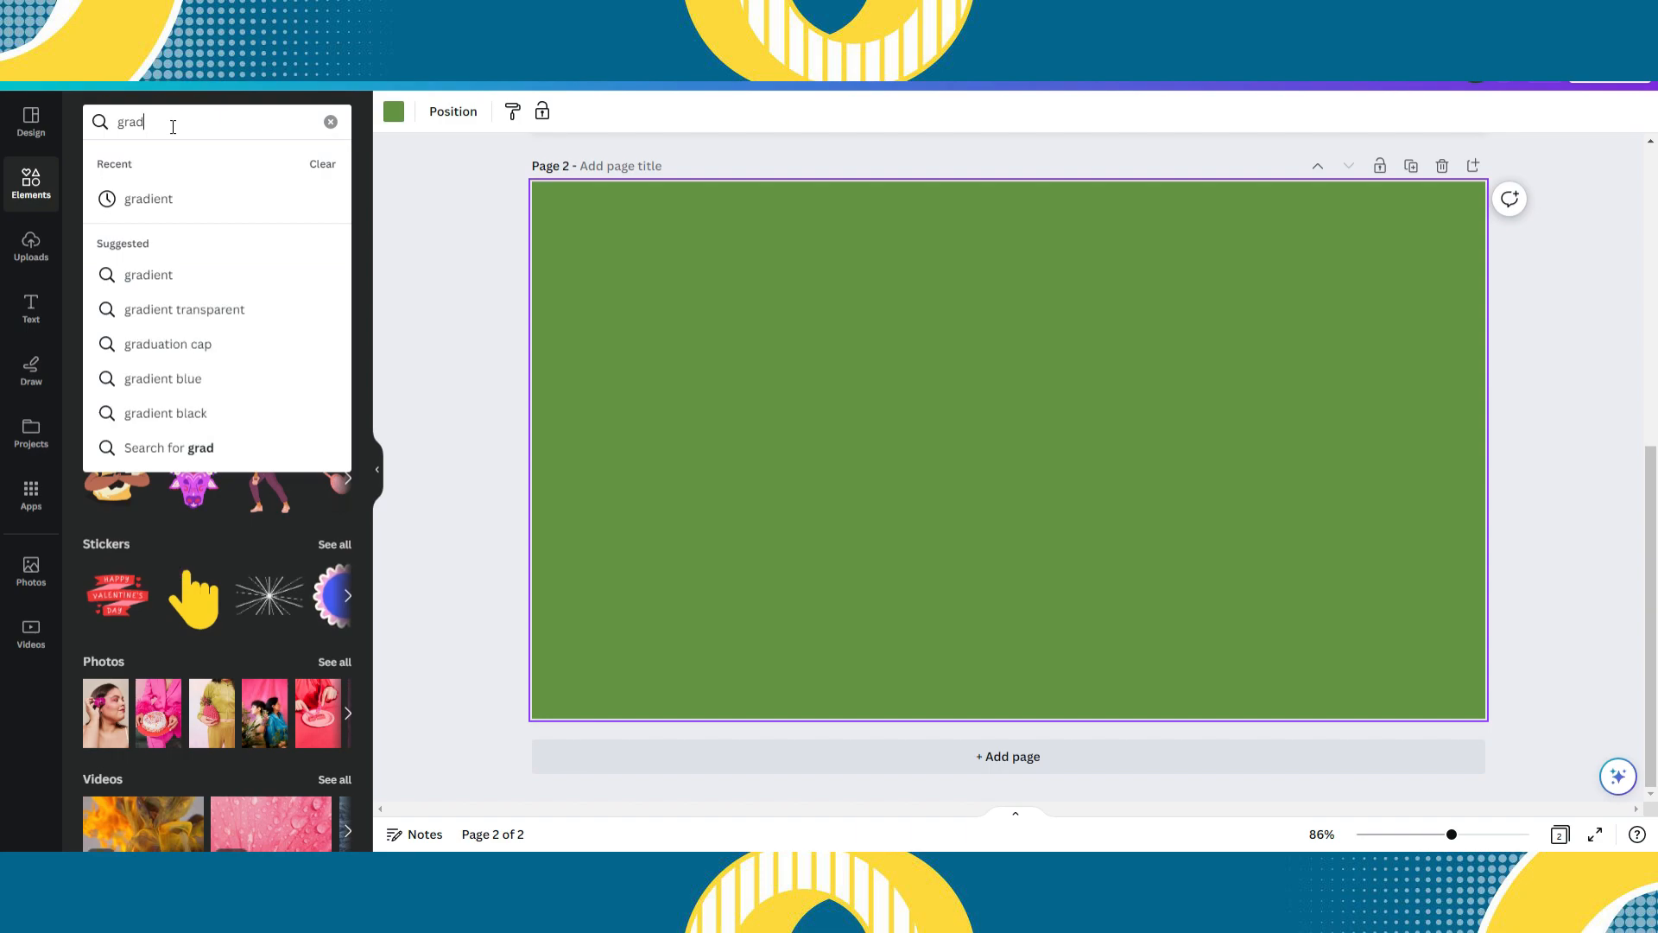
pyautogui.click(178, 193)
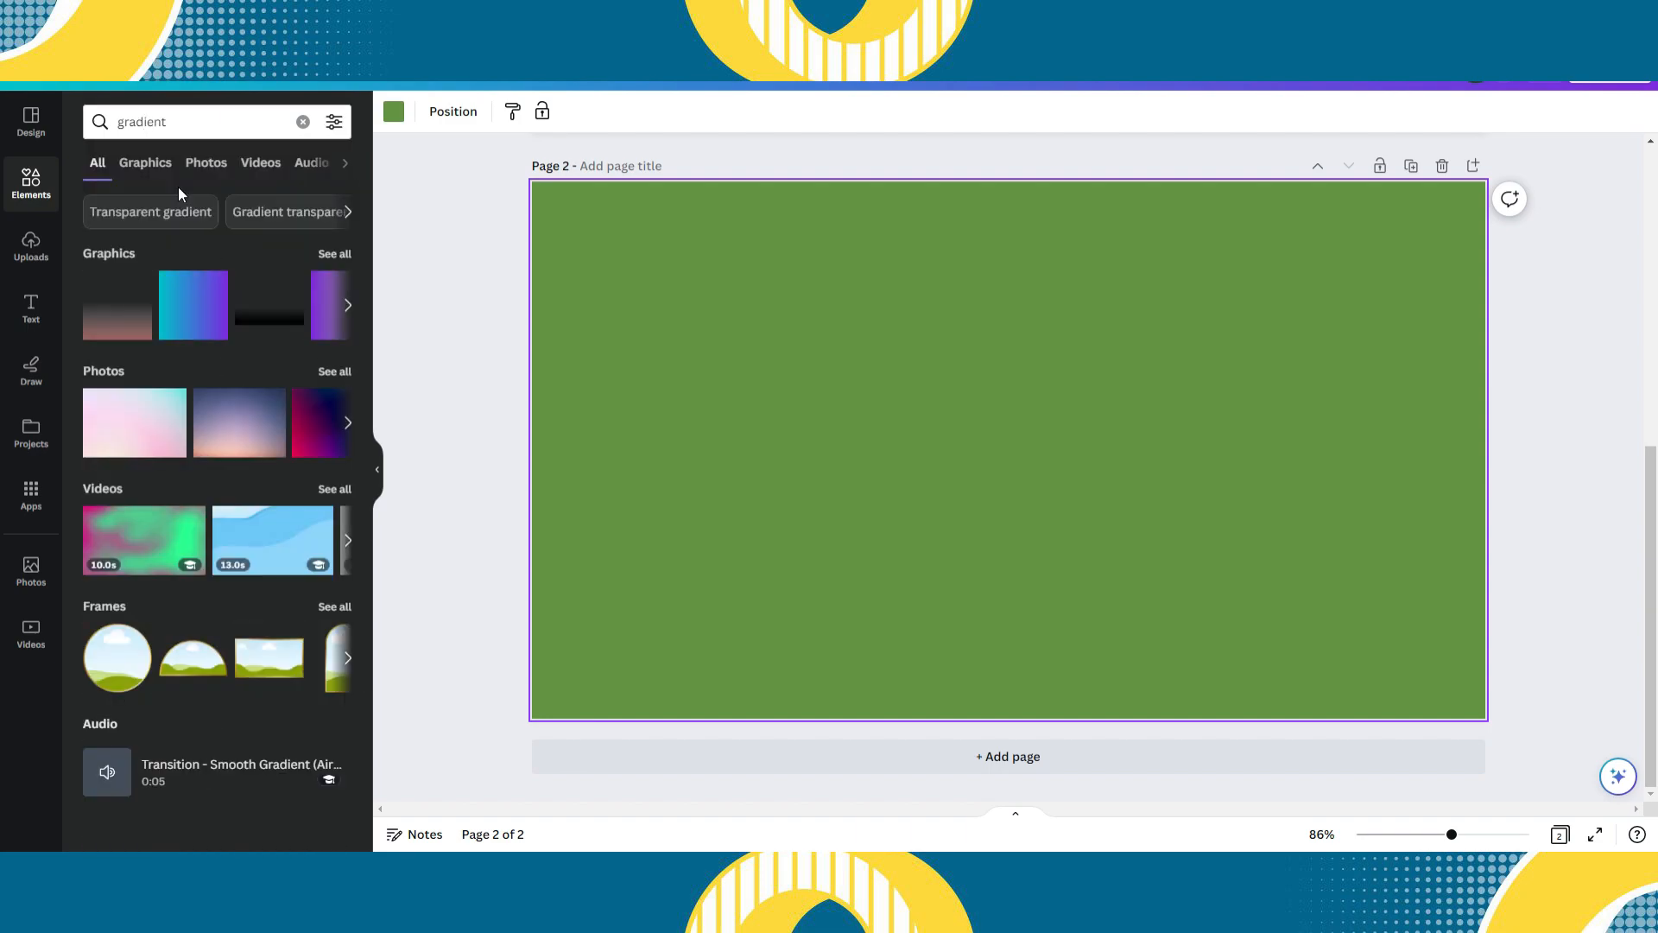
pyautogui.click(330, 372)
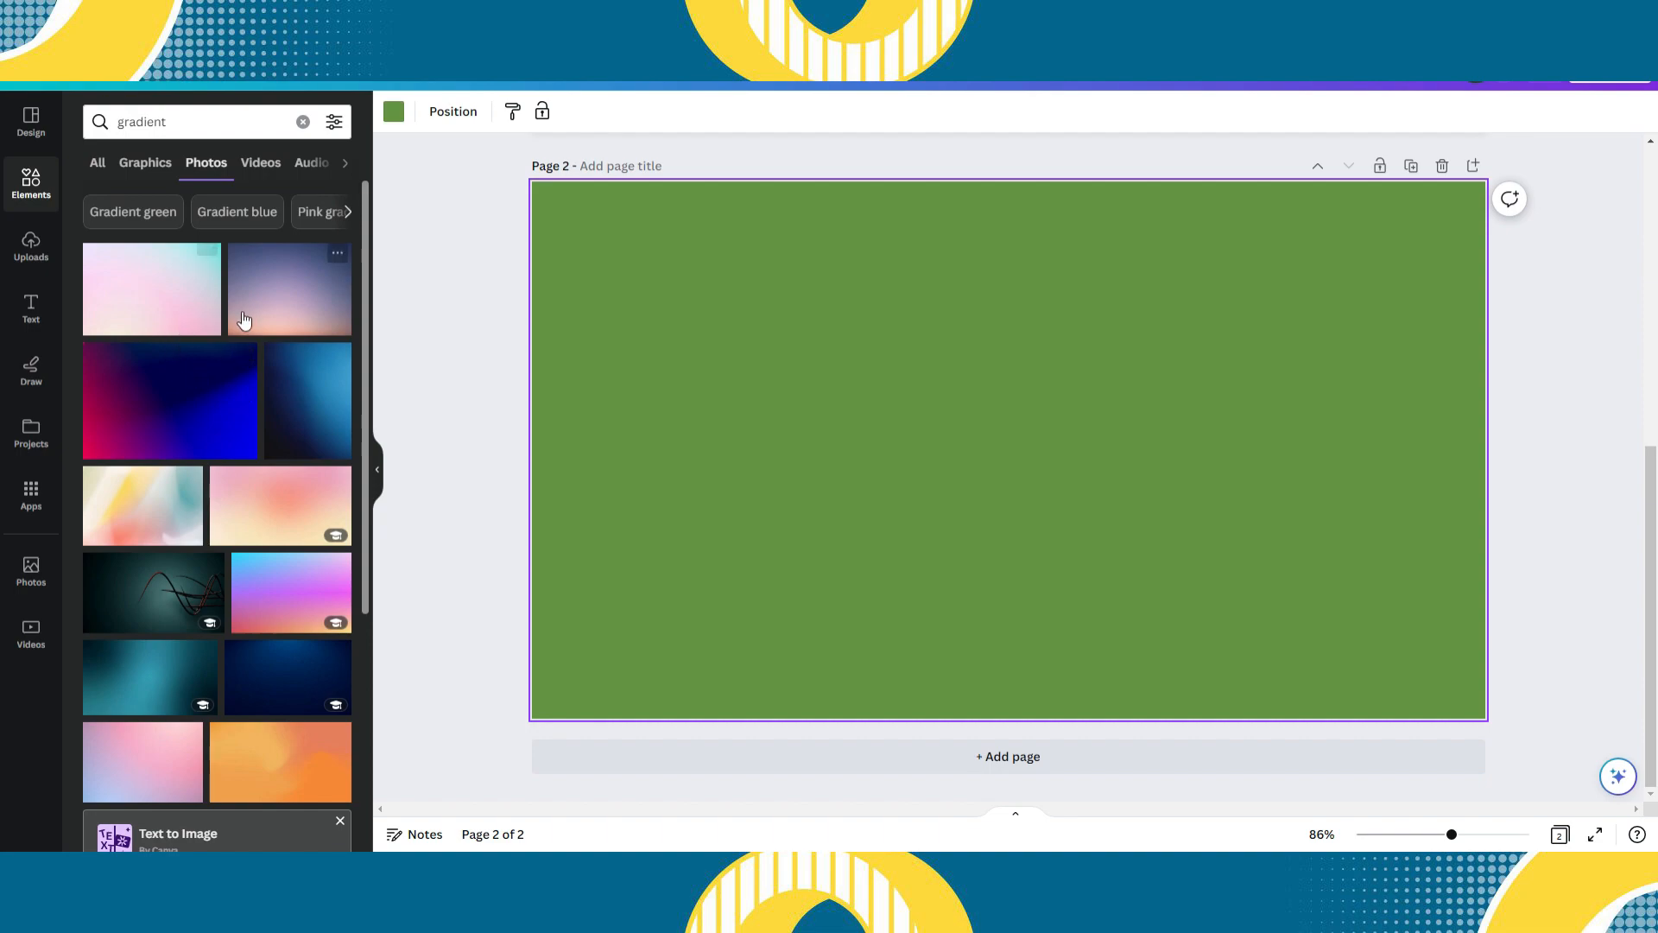
# - Replace page 2's green background with the pastel pink gradient photo, and swap that for another gradient photo
pyautogui.moveTo(207, 256); pyautogui.dragTo(661, 257)
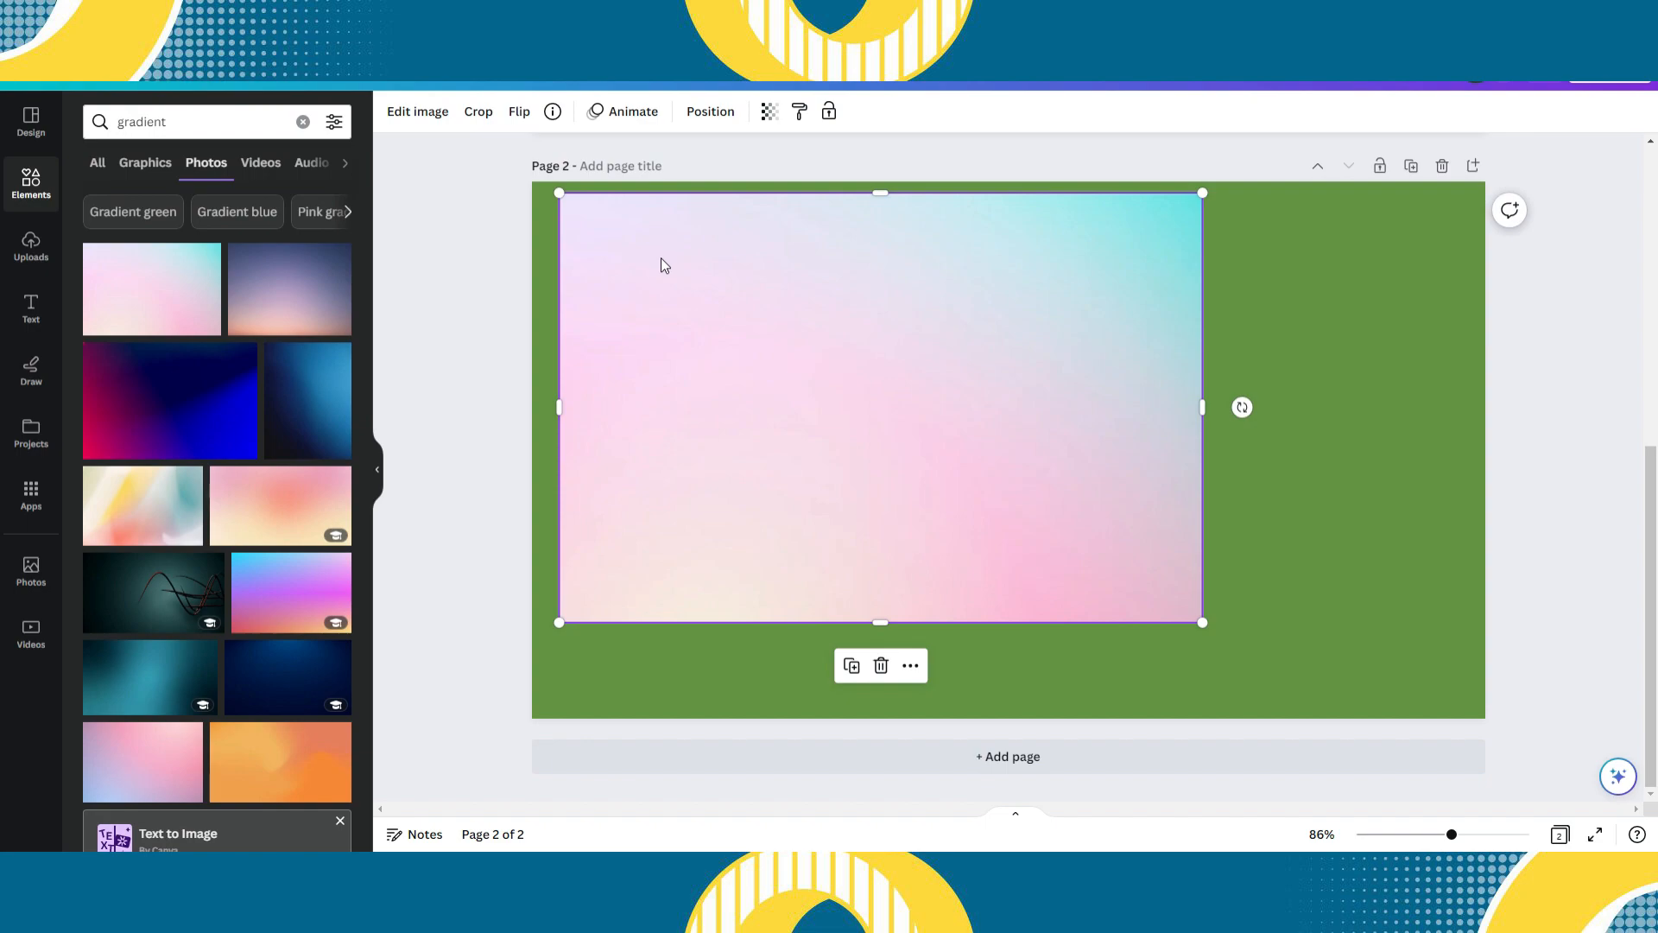
pyautogui.click(541, 281)
pyautogui.press('Delete')
pyautogui.rightClick(649, 314)
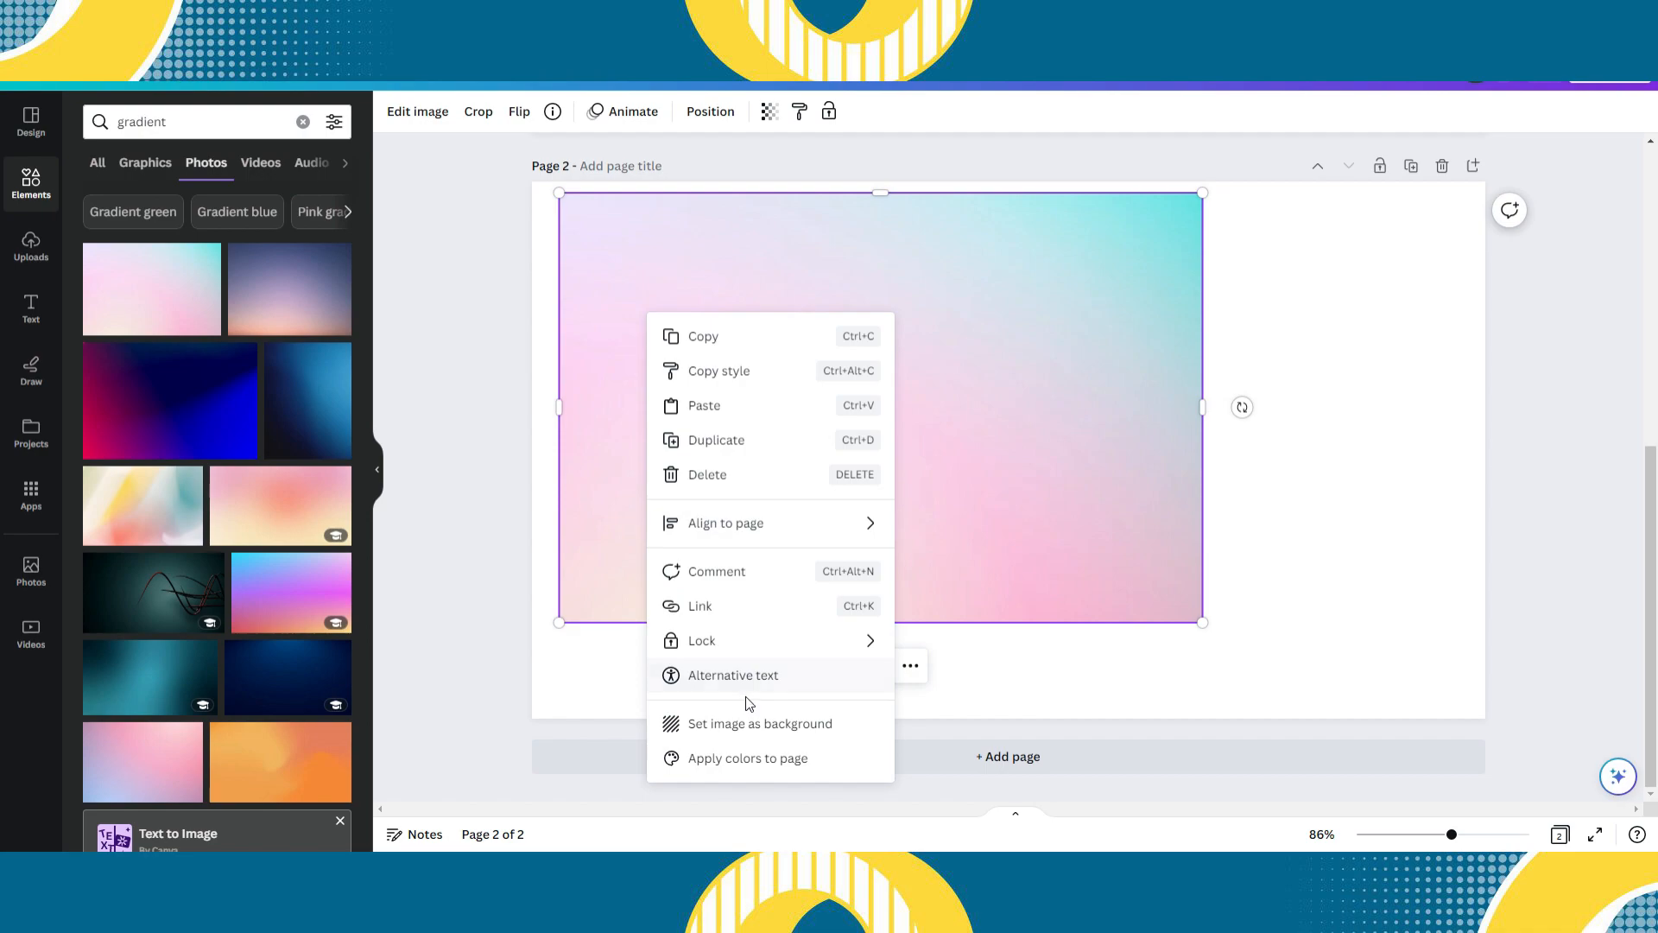
pyautogui.click(745, 721)
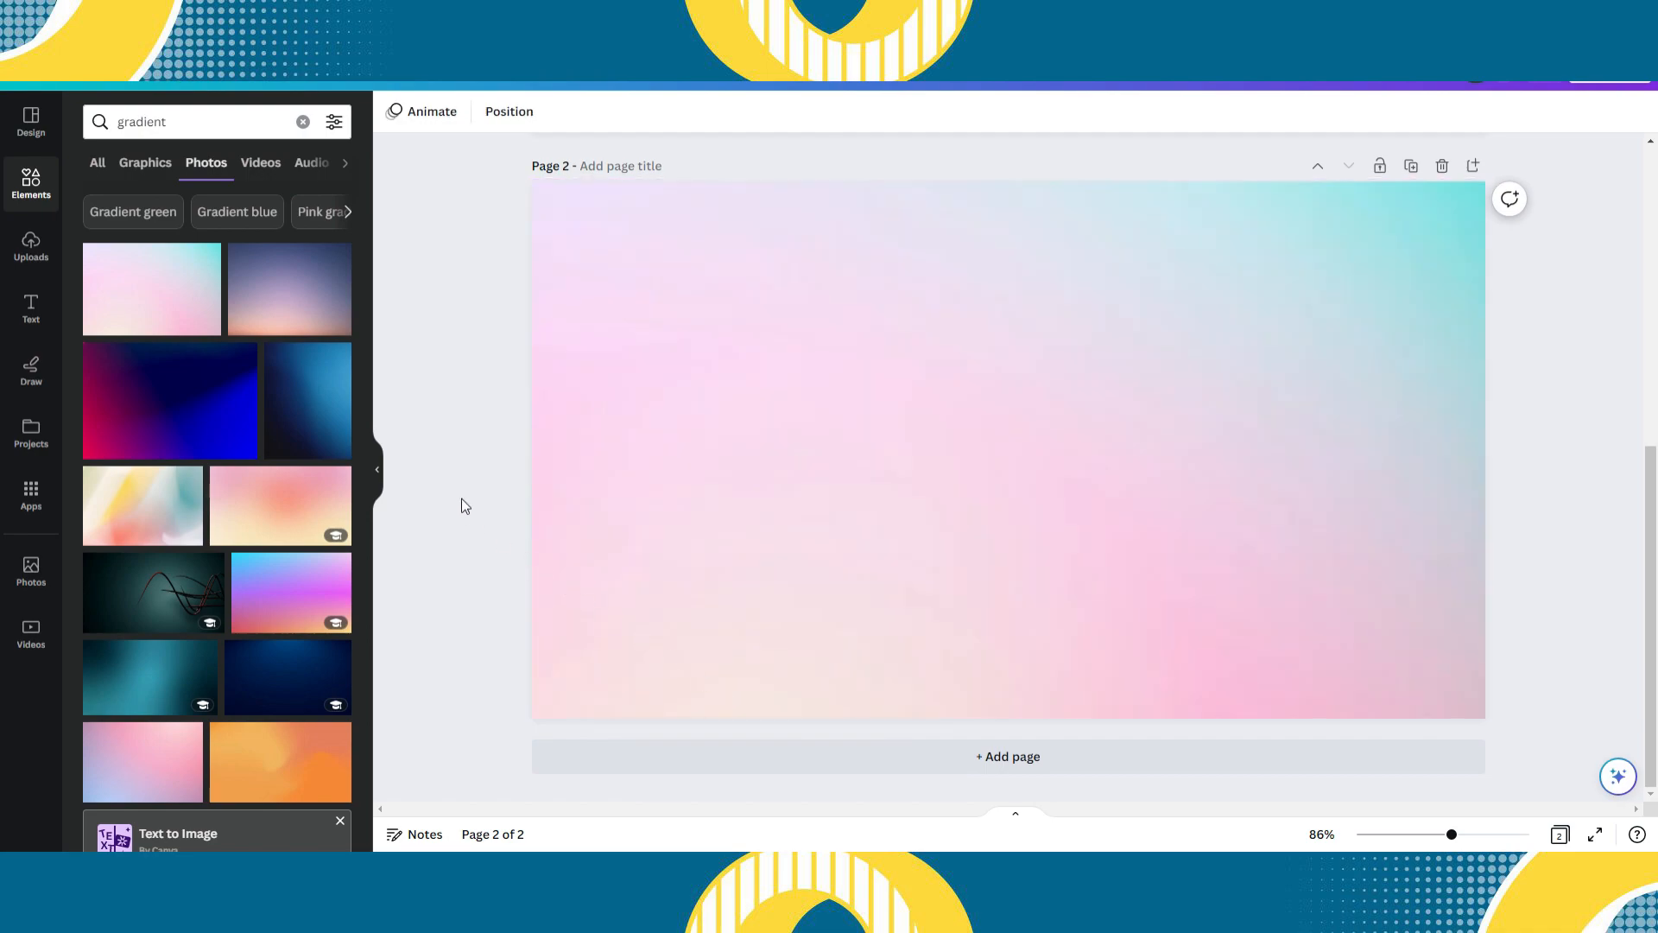
pyautogui.moveTo(306, 304); pyautogui.dragTo(579, 256)
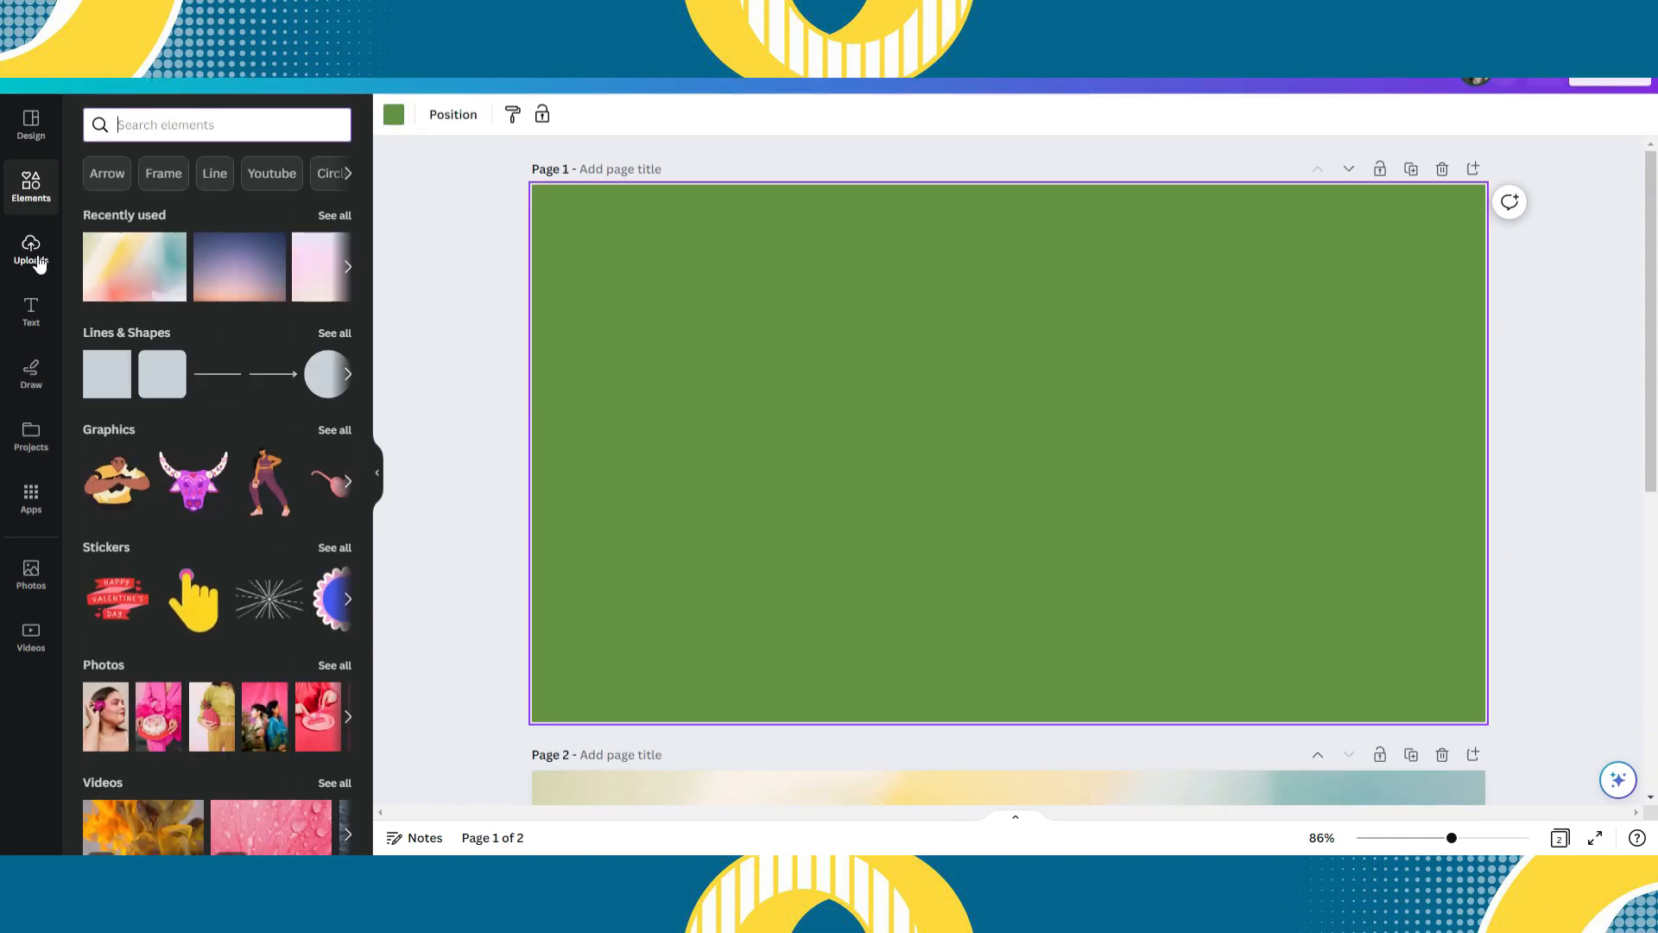
# - Place the uploaded photo of the surprised man in the red shirt on page 1 and remove its background
pyautogui.click(38, 261)
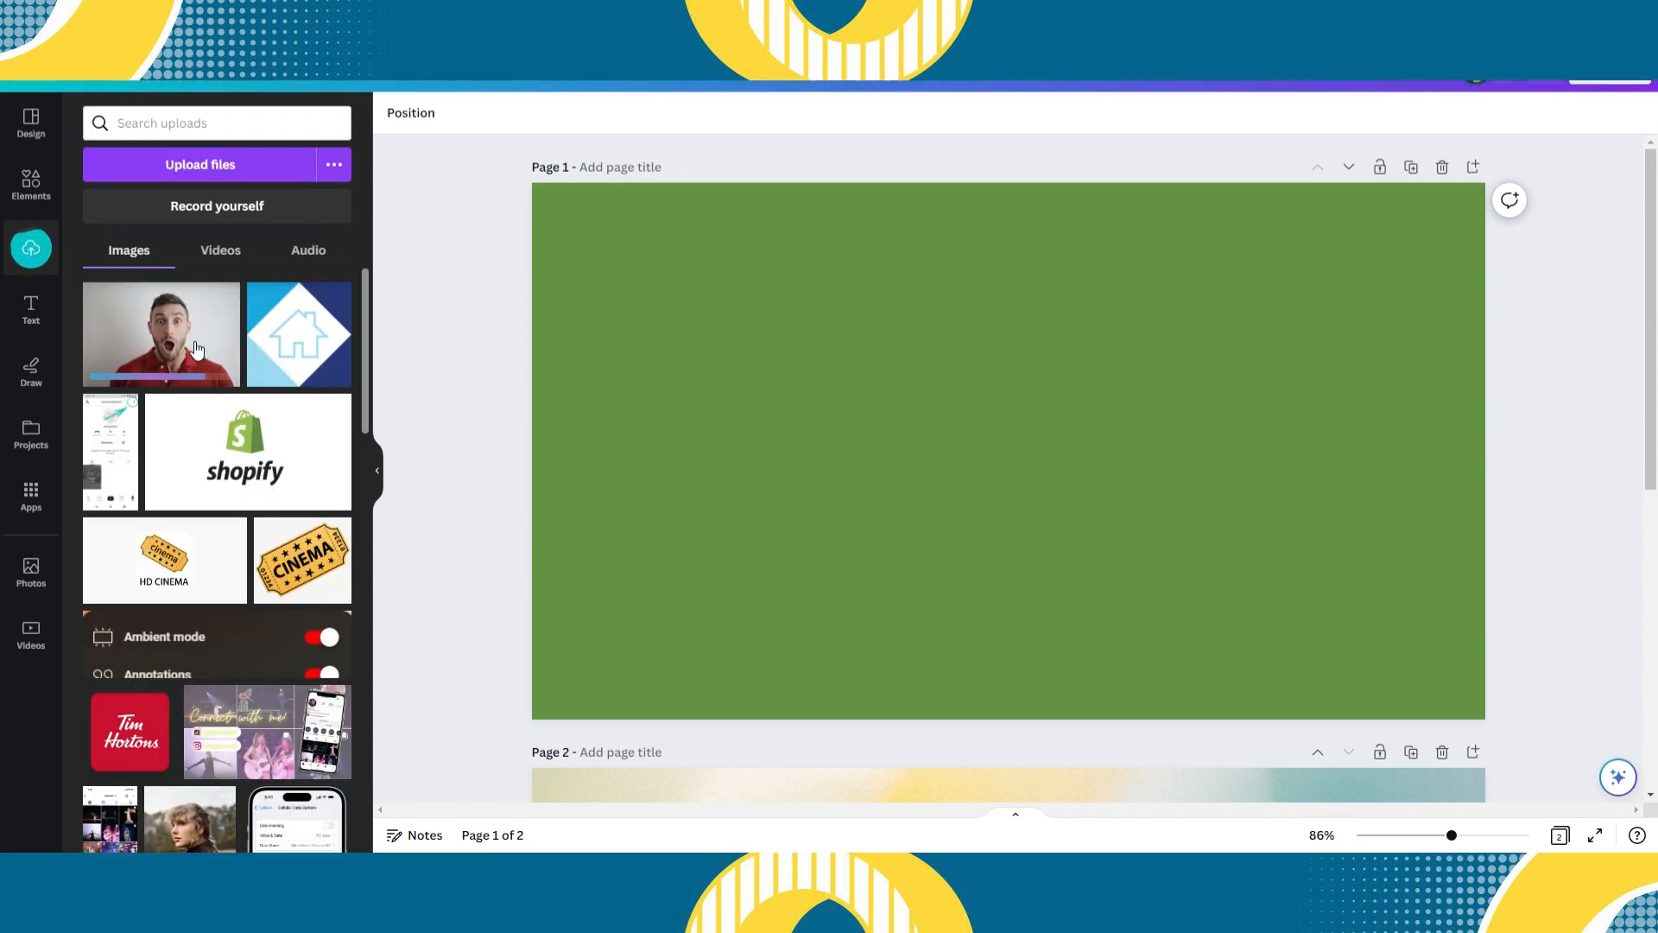
pyautogui.moveTo(197, 349); pyautogui.dragTo(980, 357)
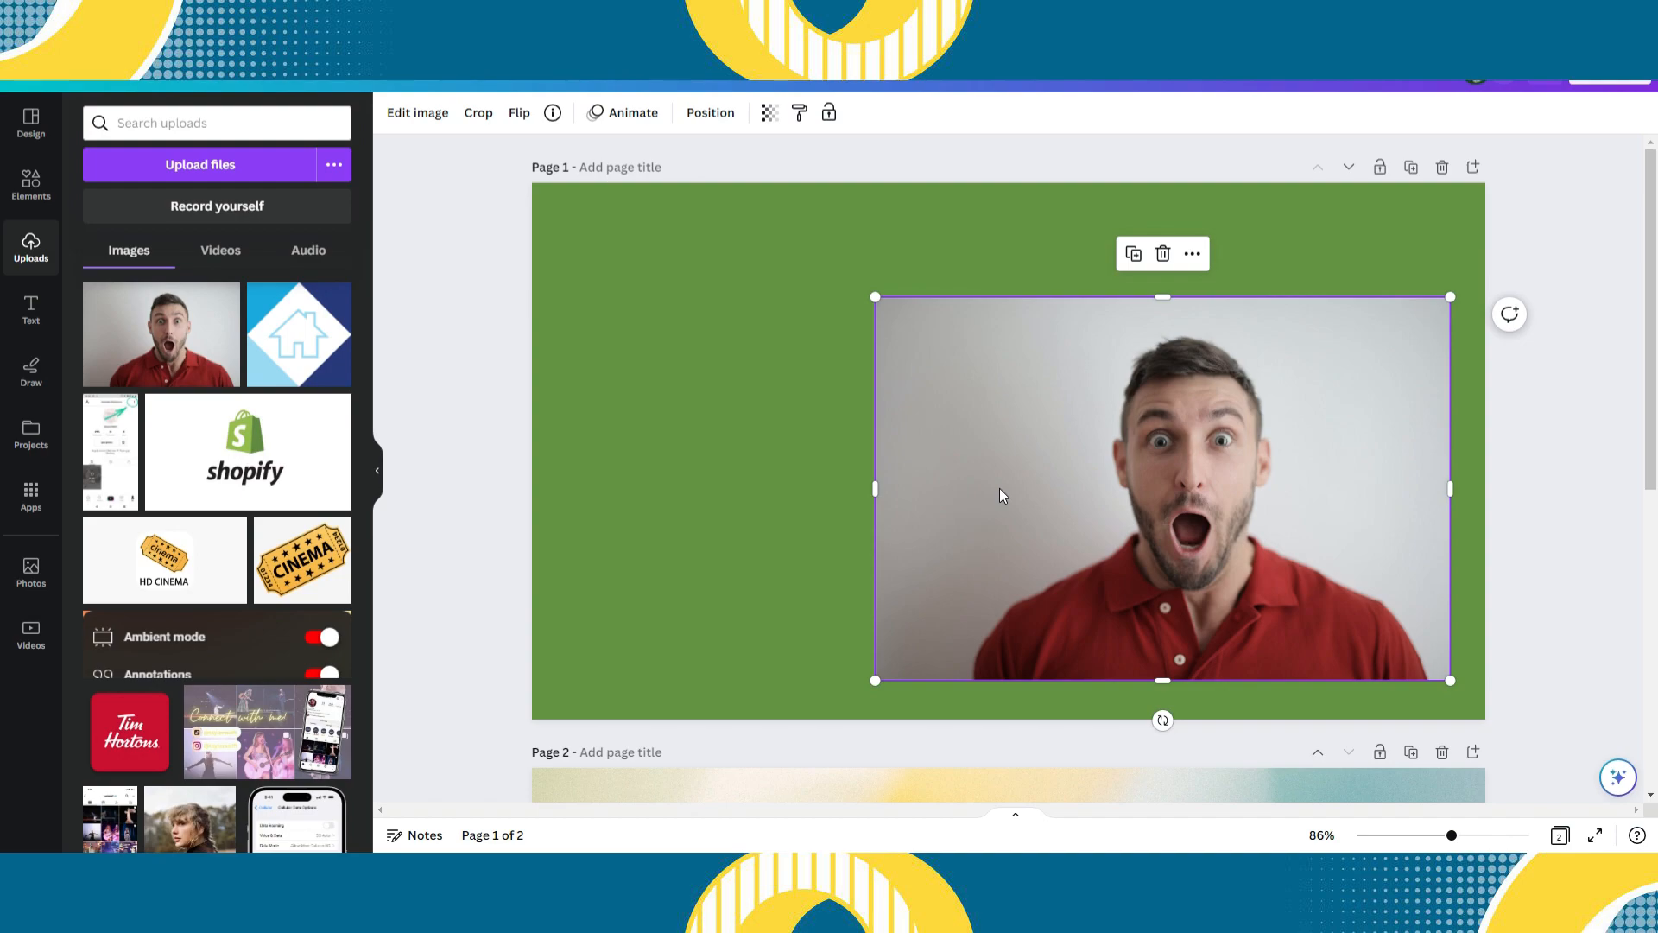
pyautogui.click(443, 124)
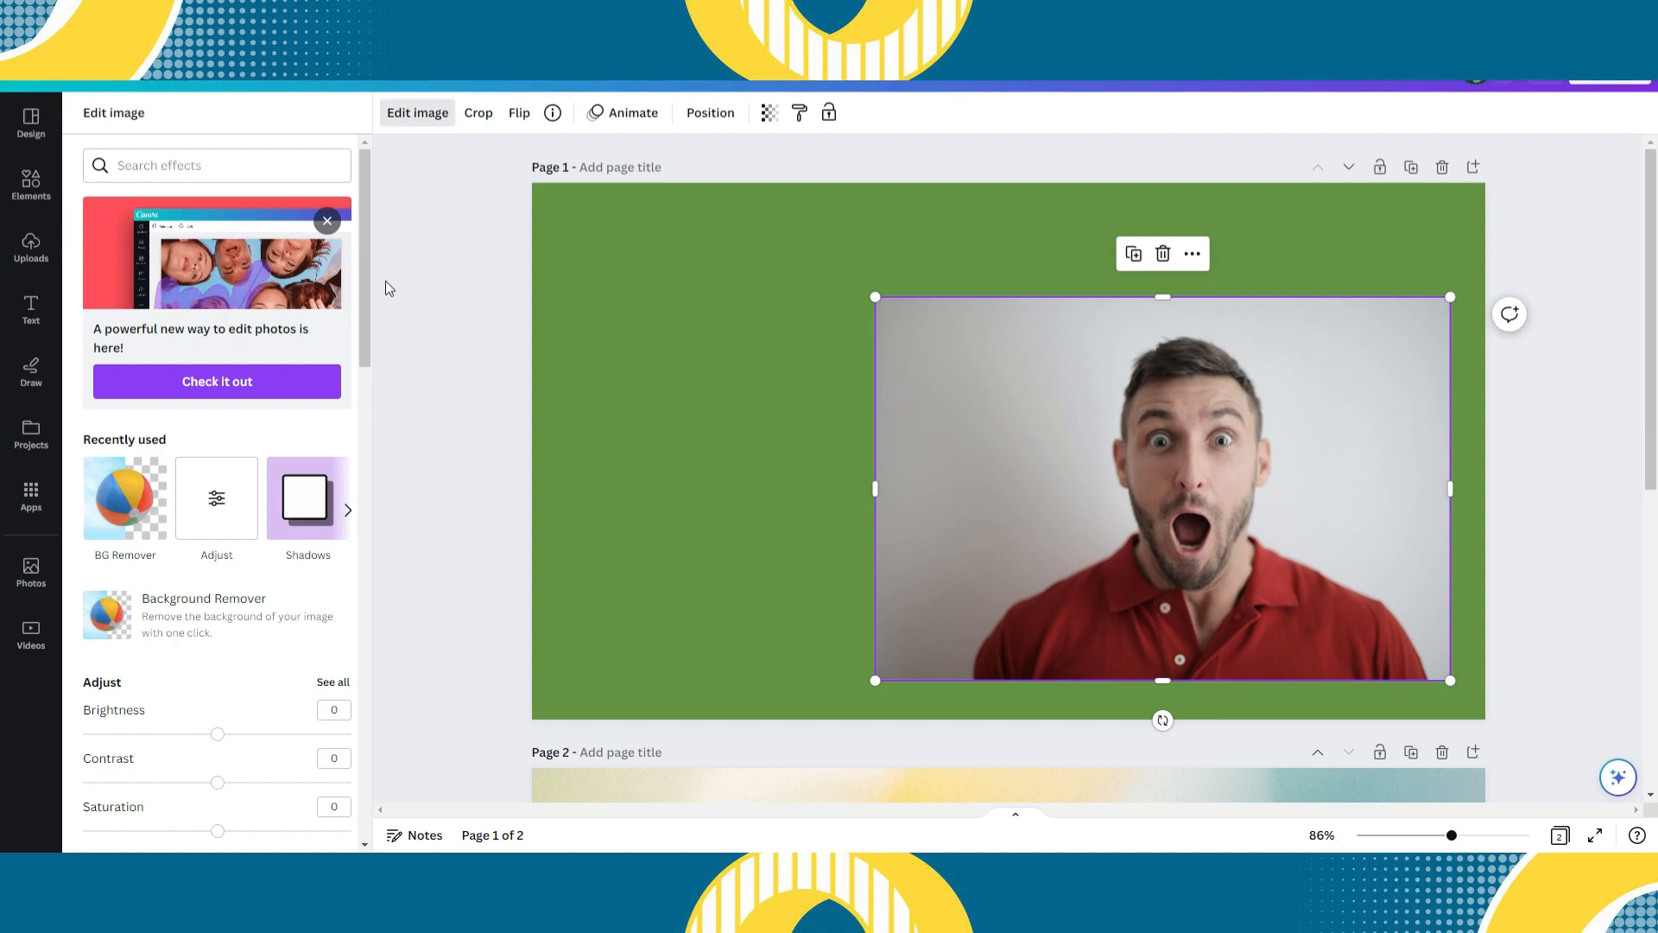
pyautogui.scroll(-3, 134, 337)
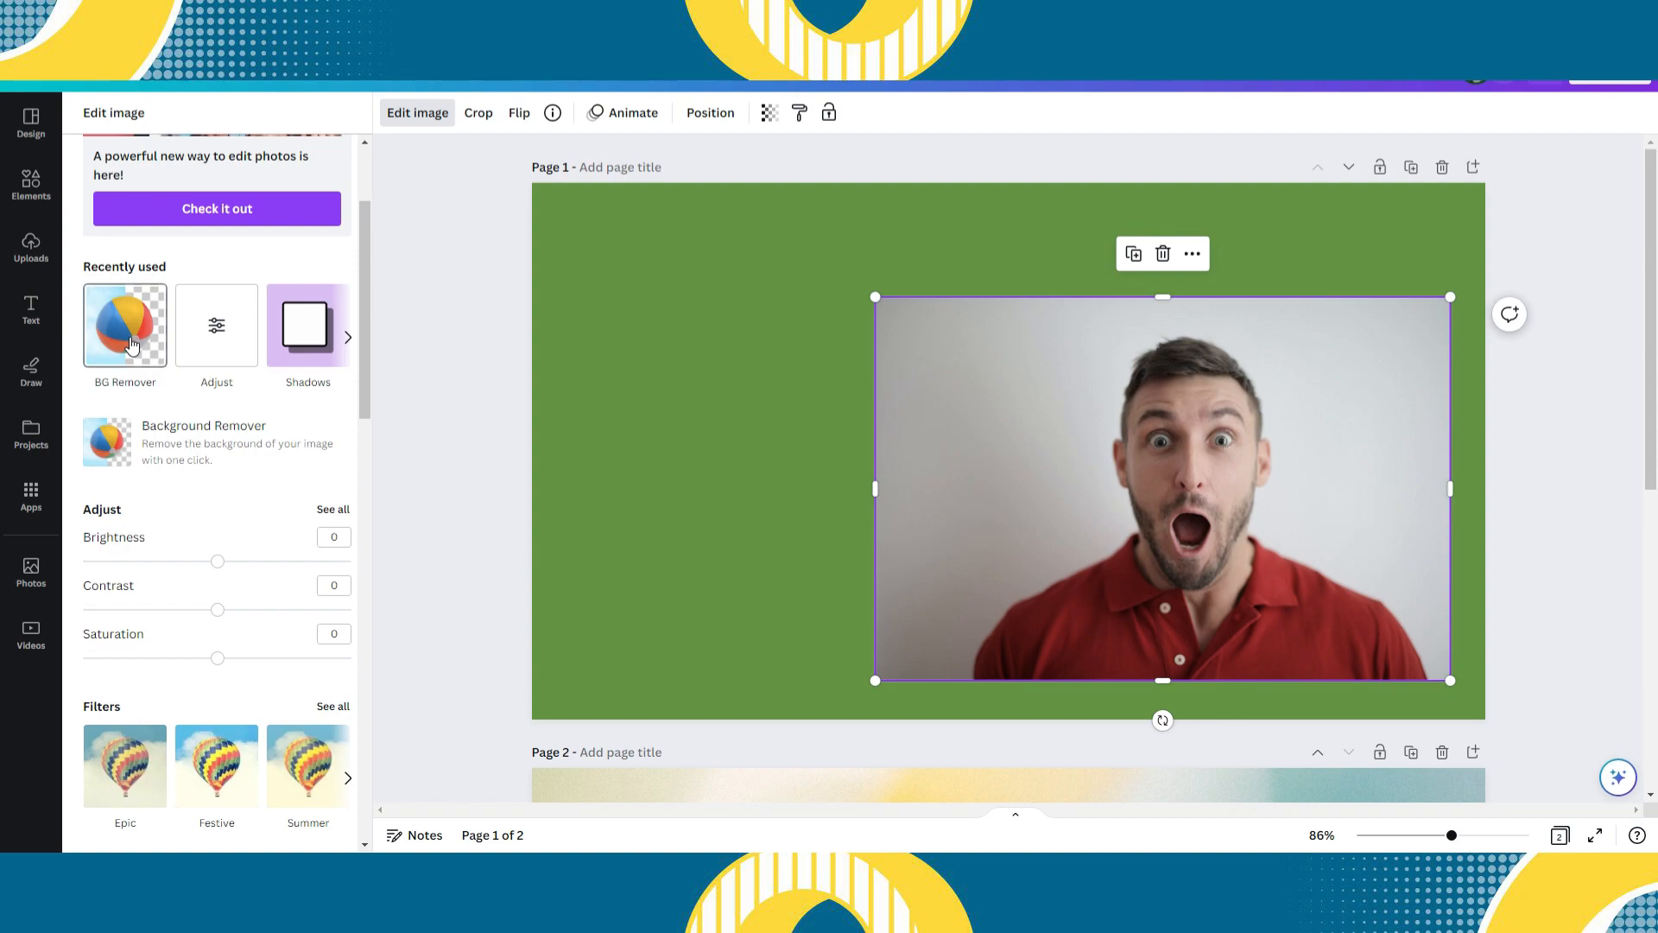
pyautogui.click(133, 346)
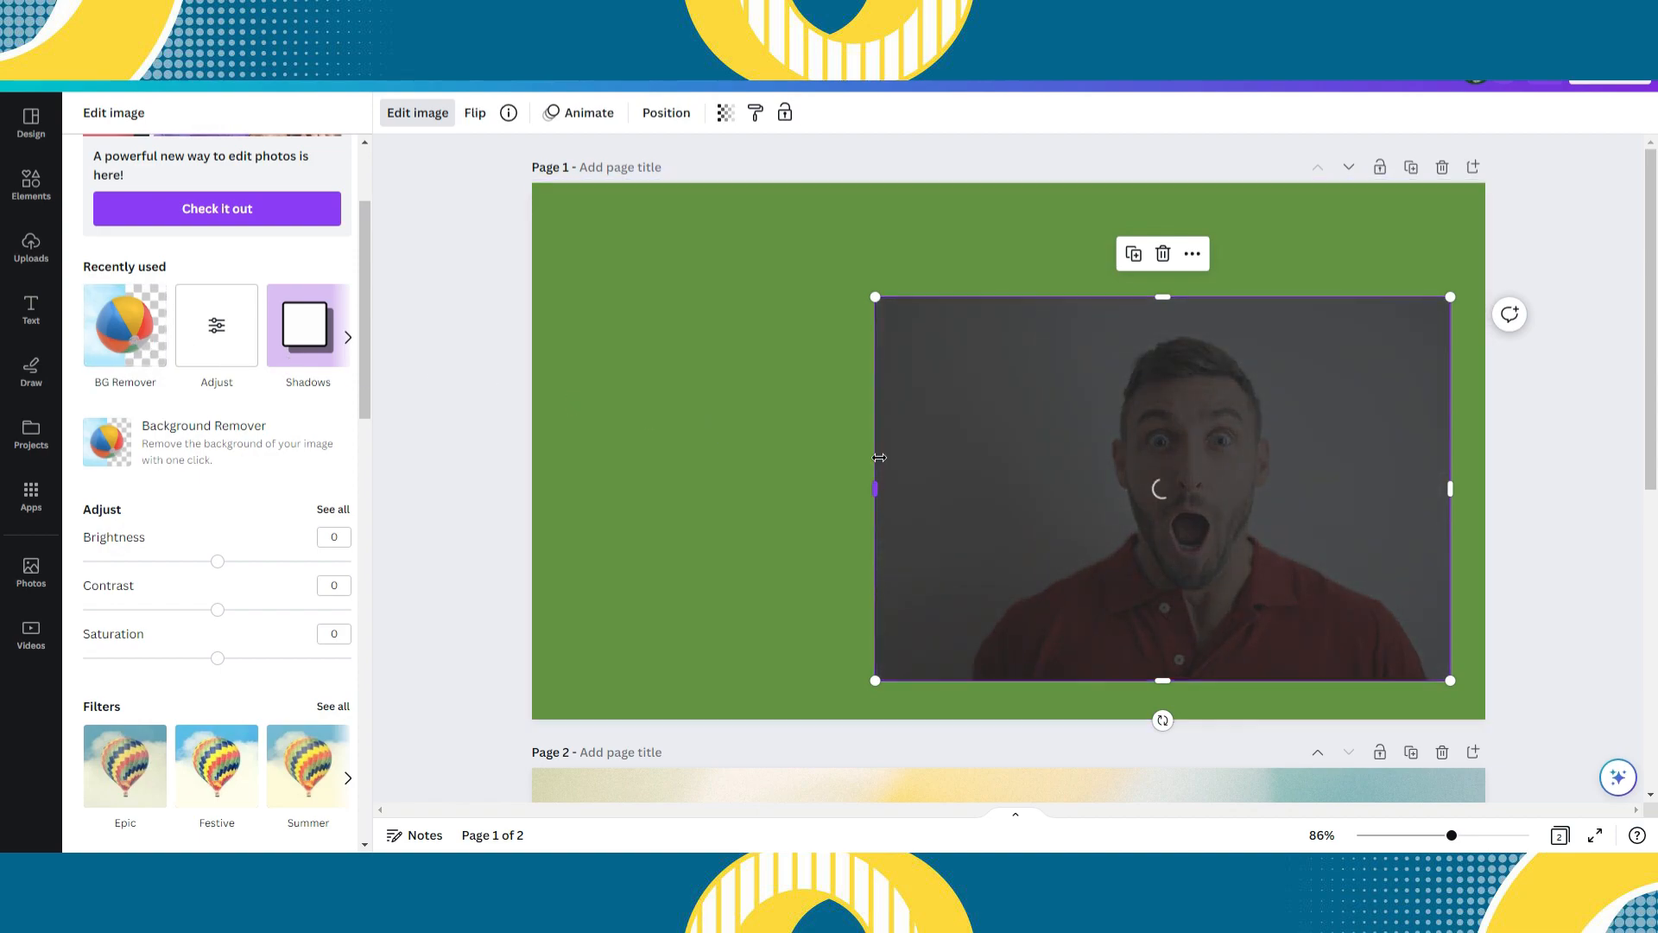
pyautogui.moveTo(935, 402); pyautogui.dragTo(959, 440)
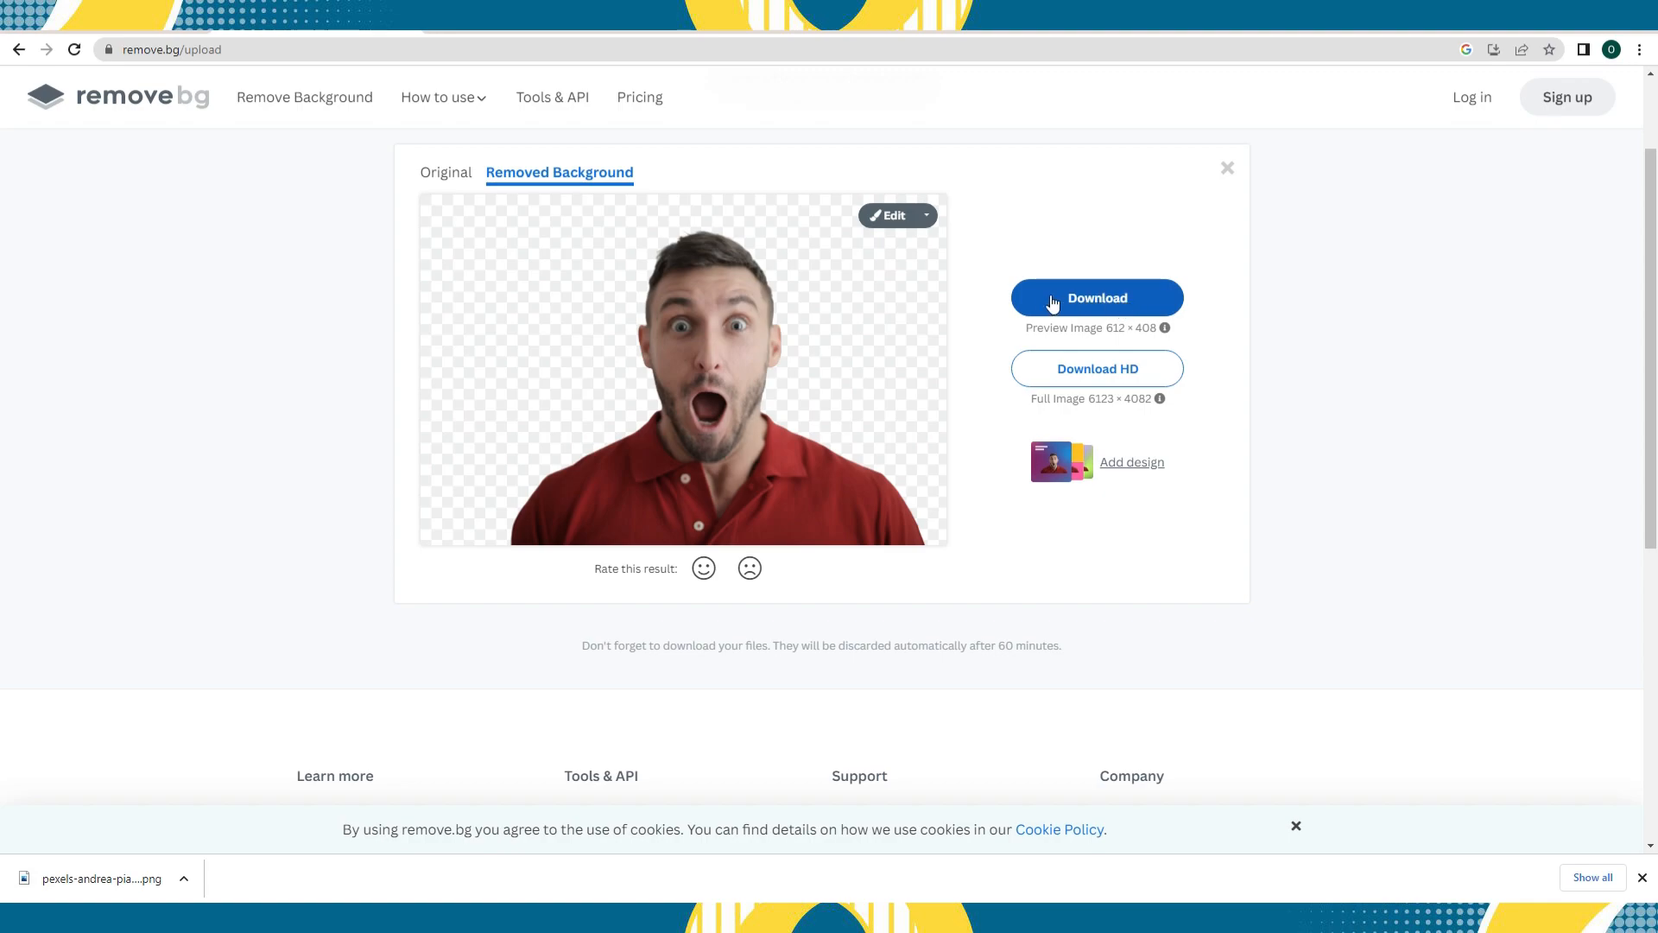
# - Switch to remove.bg and look through the edit options for the background-free photo of the man
pyautogui.click(930, 219)
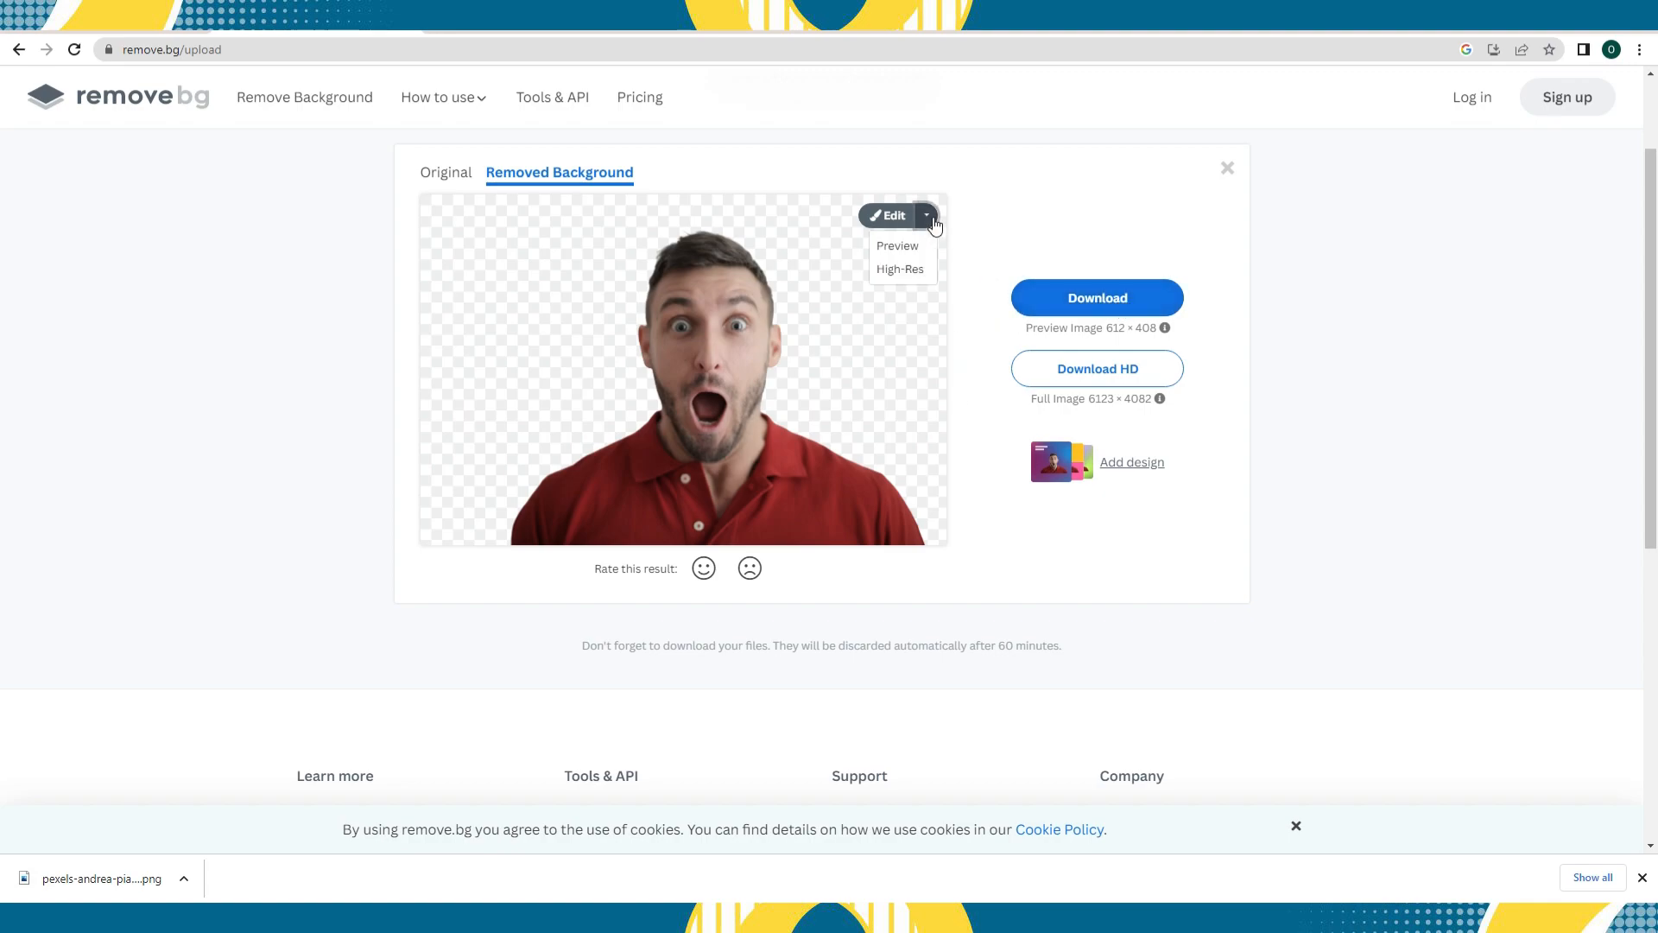
pyautogui.click(933, 223)
pyautogui.click(893, 212)
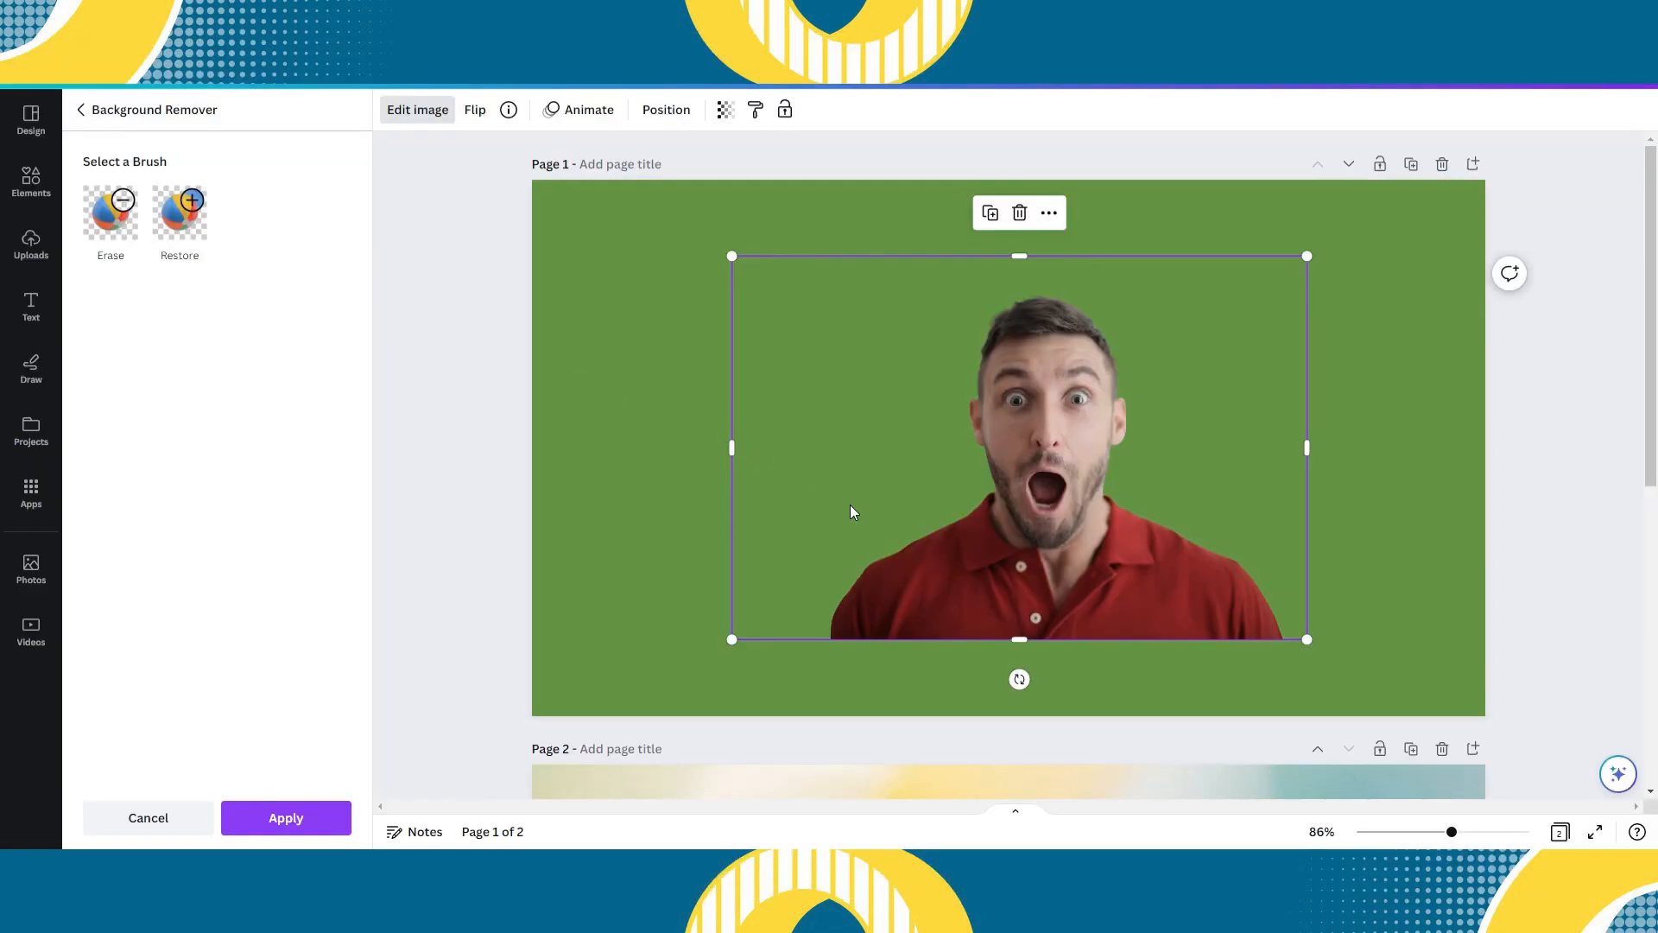
# - Switch back to Canva and move the cut-out man into the lower-right corner of page 1
pyautogui.moveTo(1028, 585); pyautogui.dragTo(1231, 660)
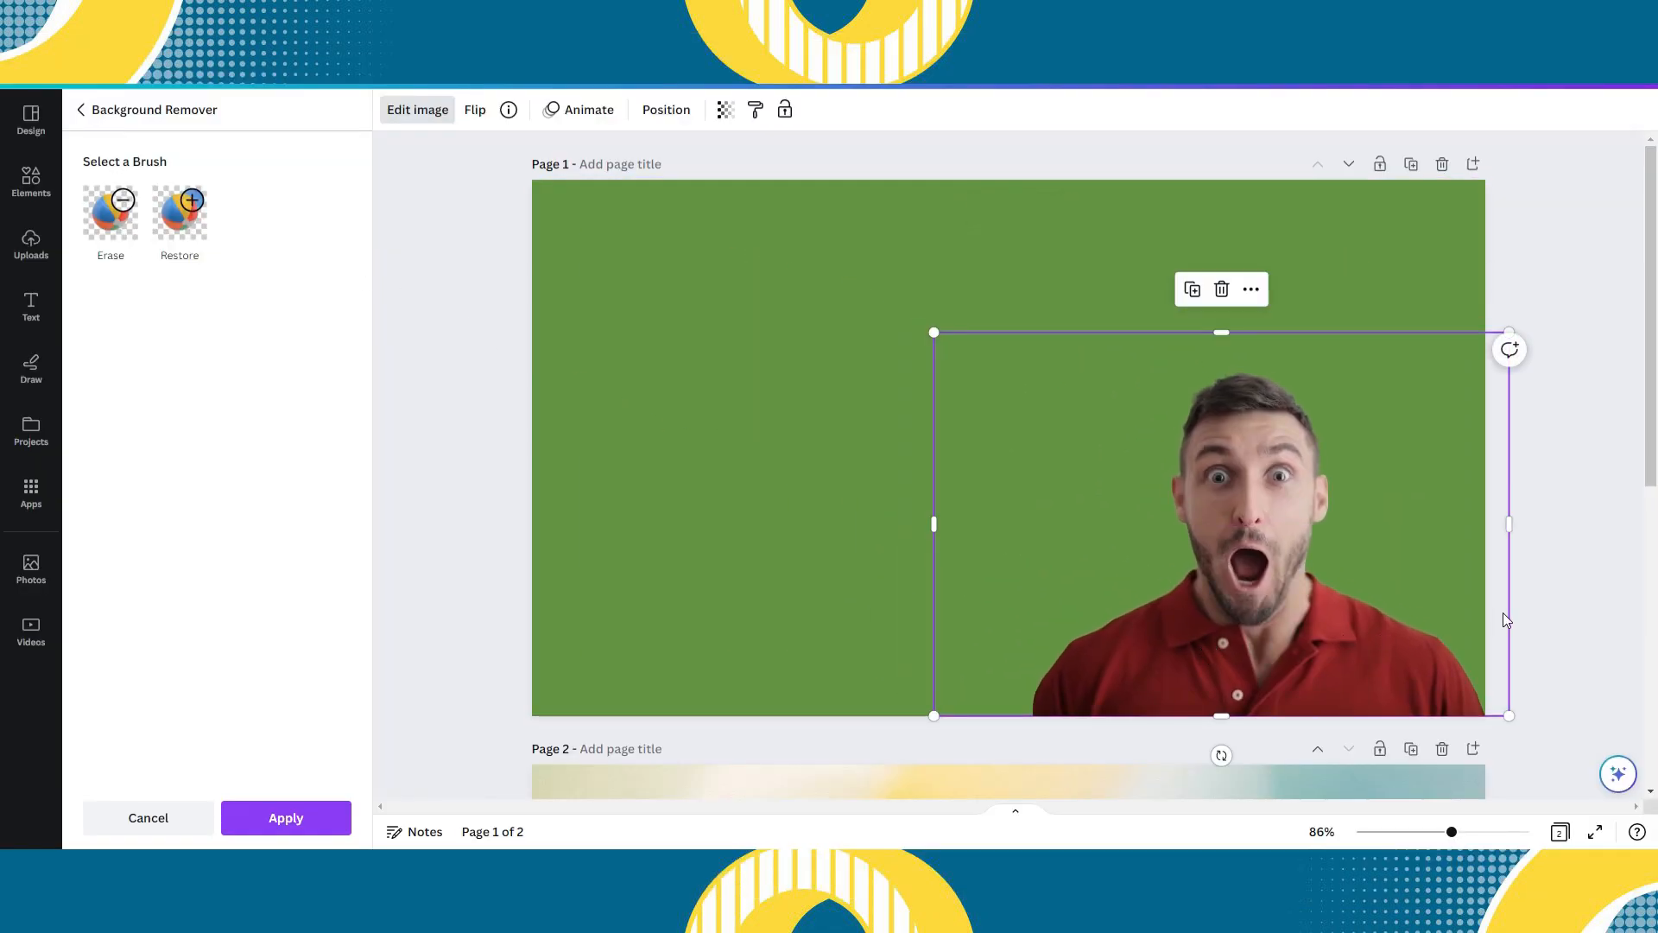
pyautogui.click(1571, 600)
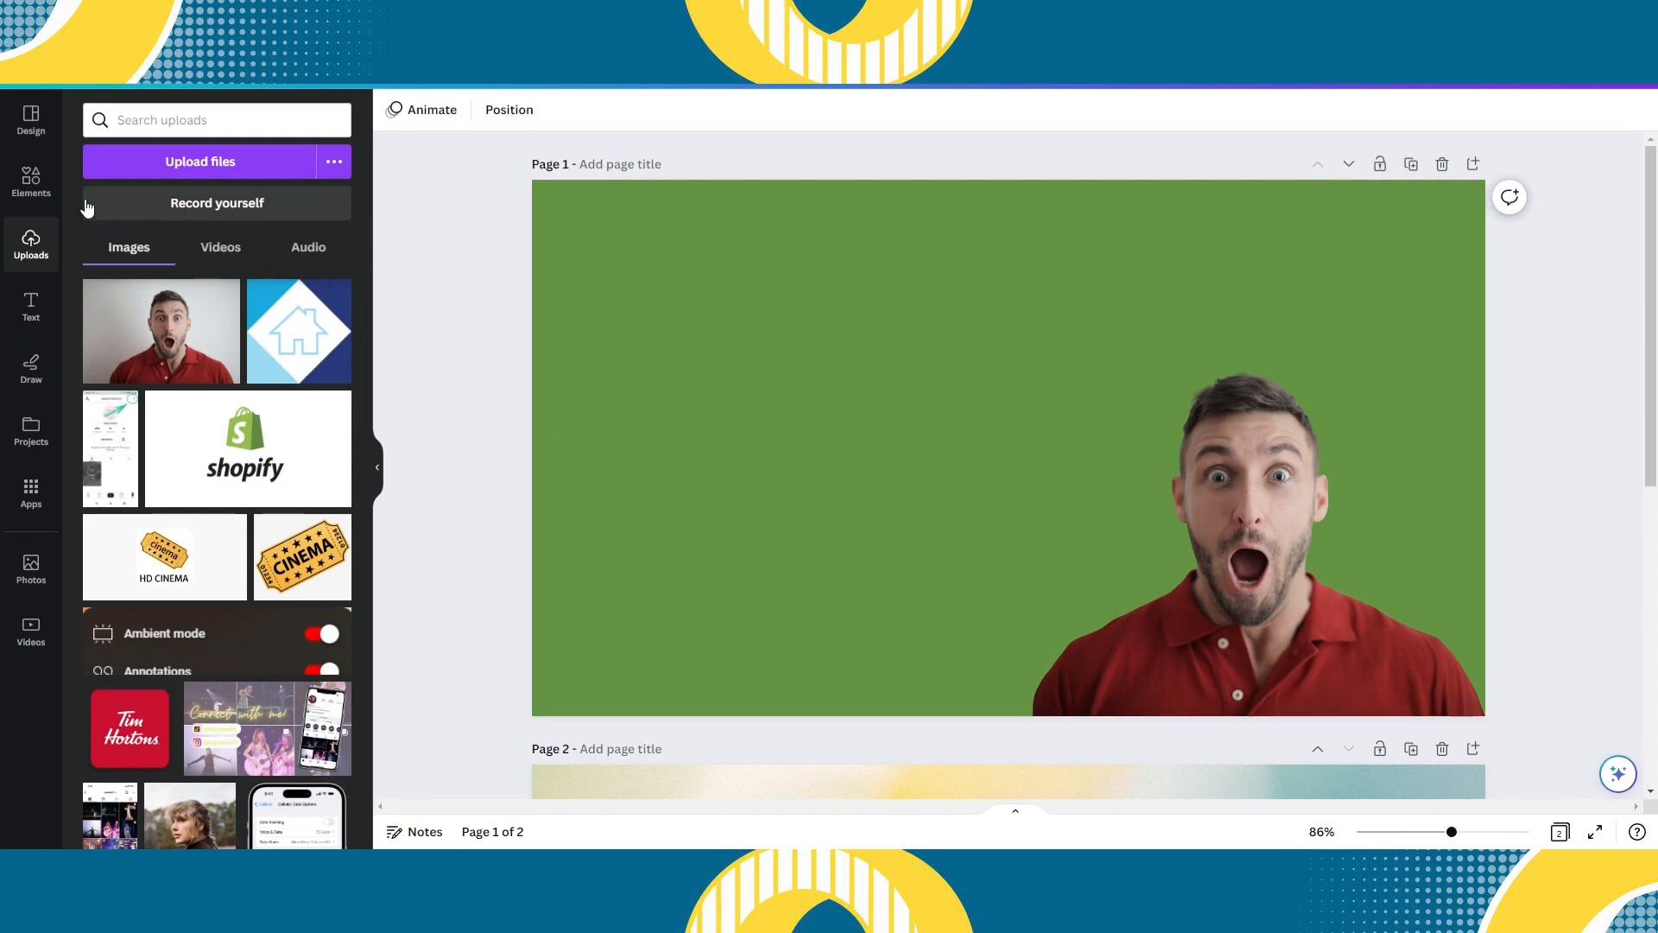
# - Add a rounded square from Lines & Shapes to page 1 and align it with the page's left edge
pyautogui.click(40, 179)
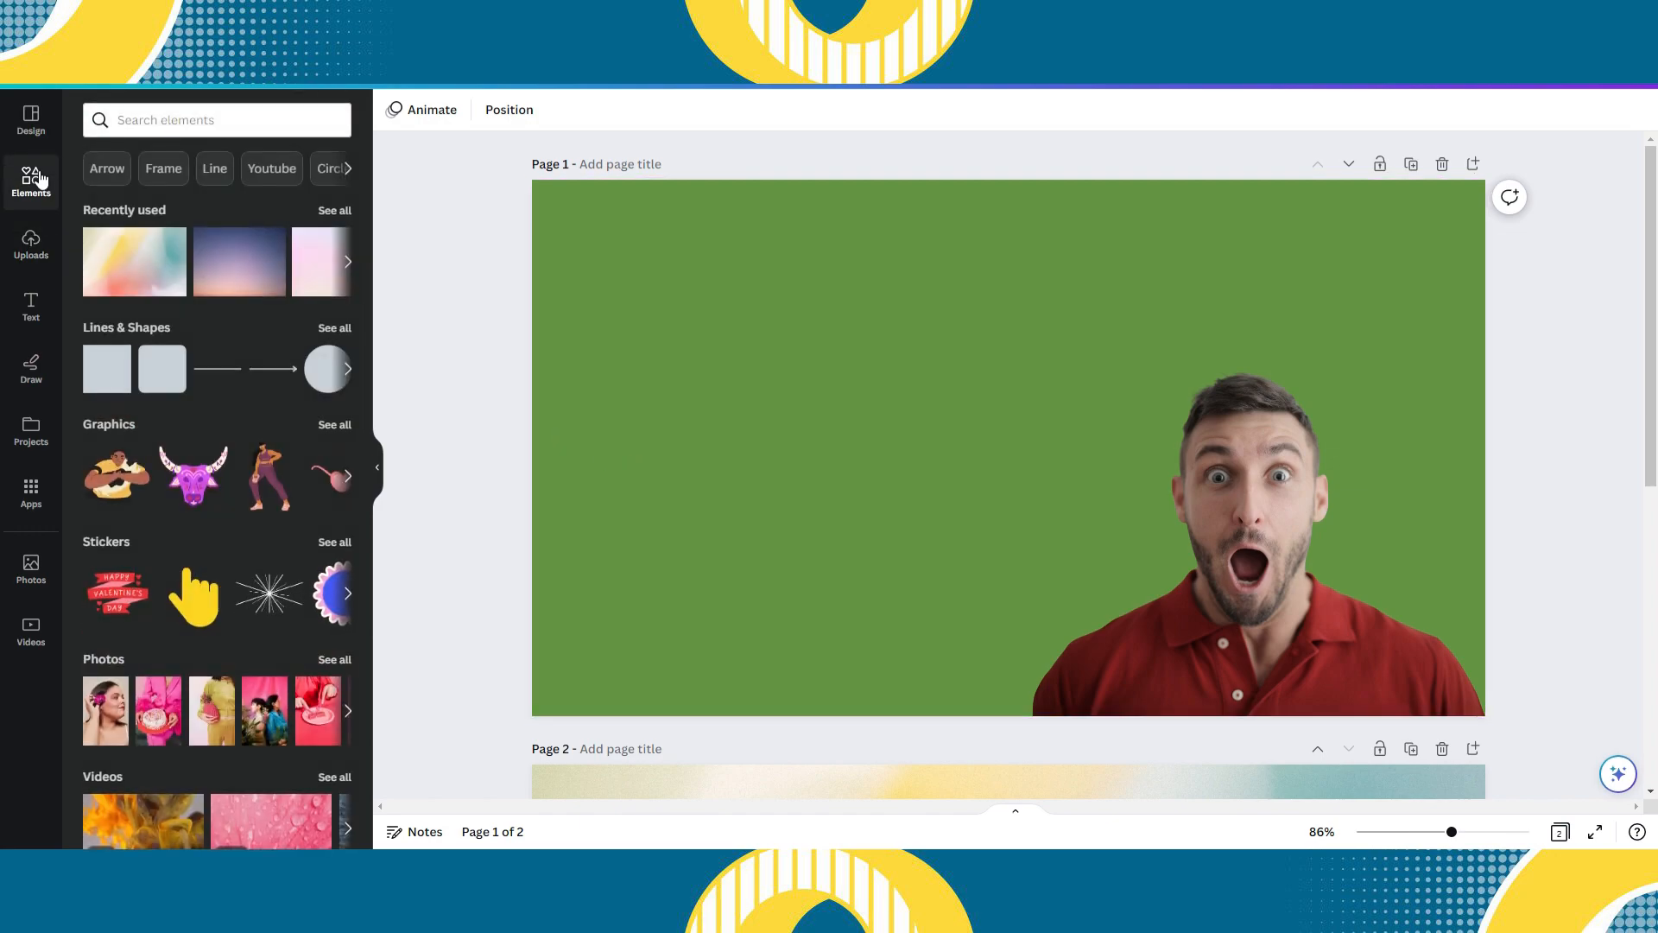
pyautogui.click(334, 328)
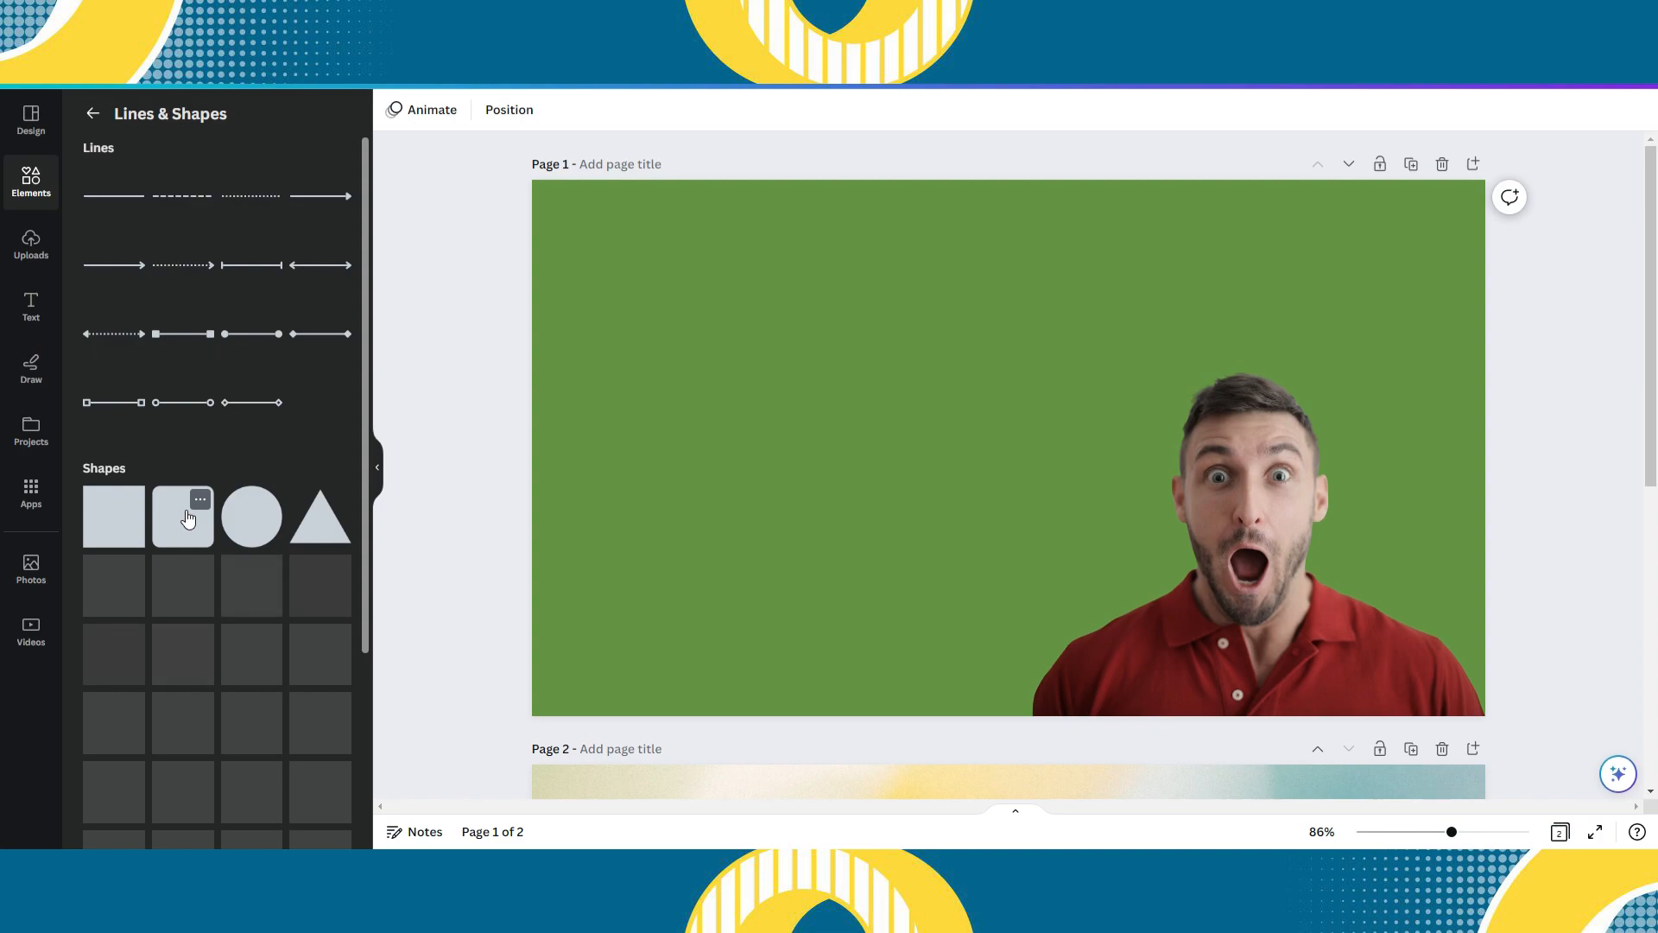
pyautogui.moveTo(189, 519); pyautogui.dragTo(622, 489)
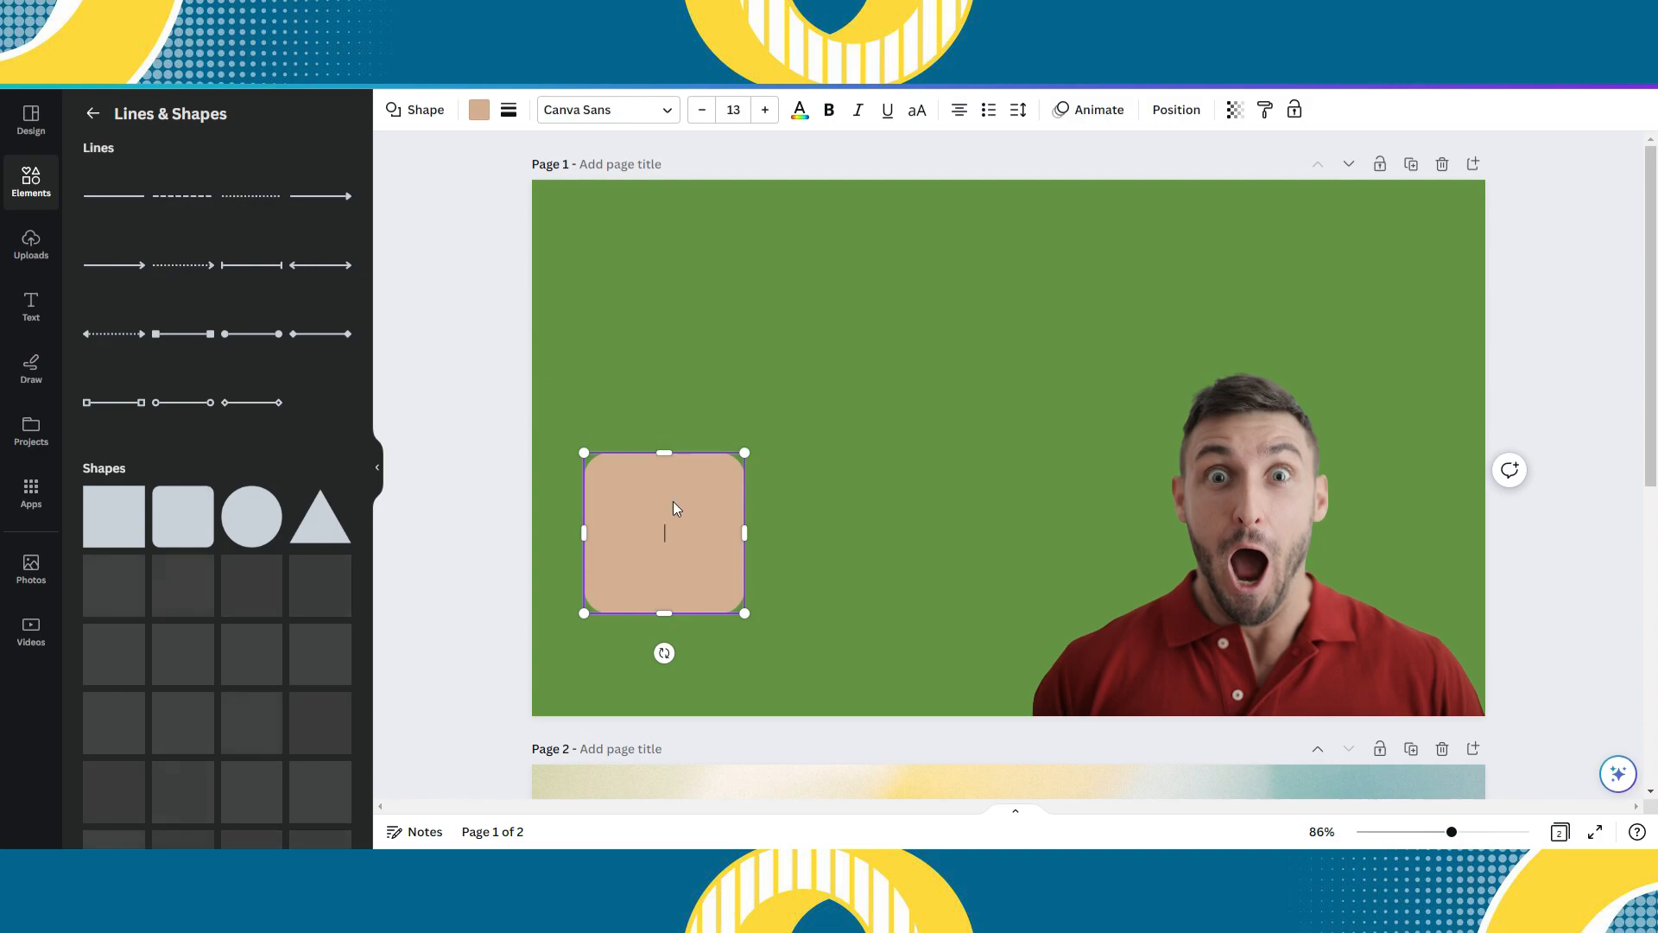
pyautogui.click(813, 544)
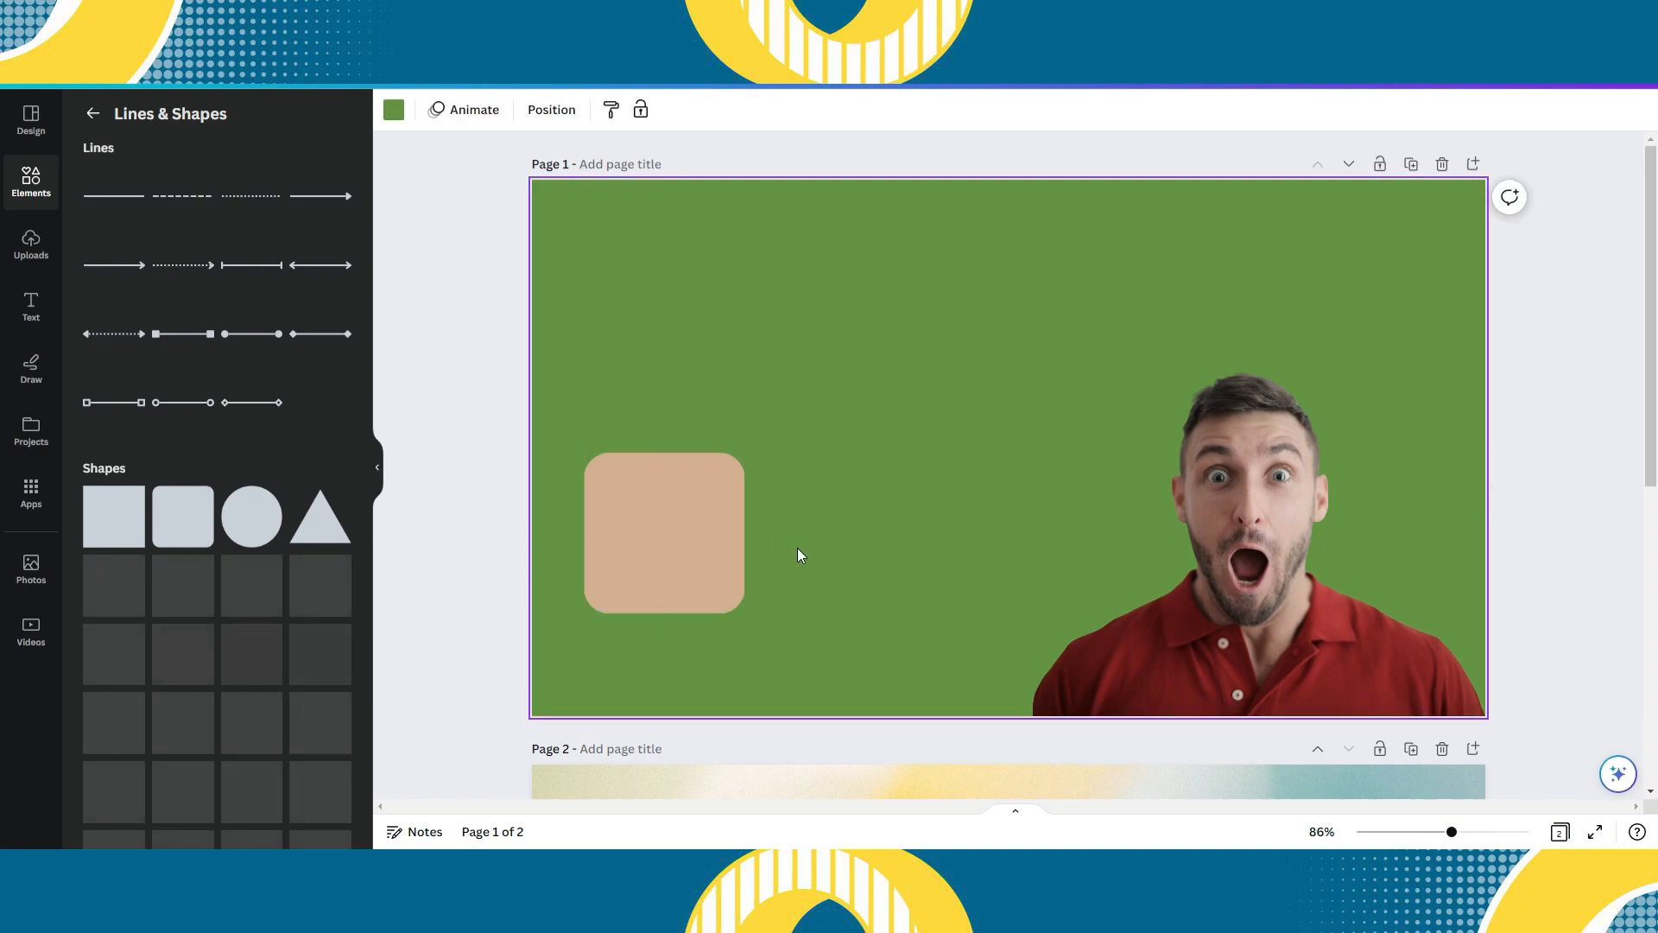
pyautogui.moveTo(611, 567); pyautogui.dragTo(573, 581)
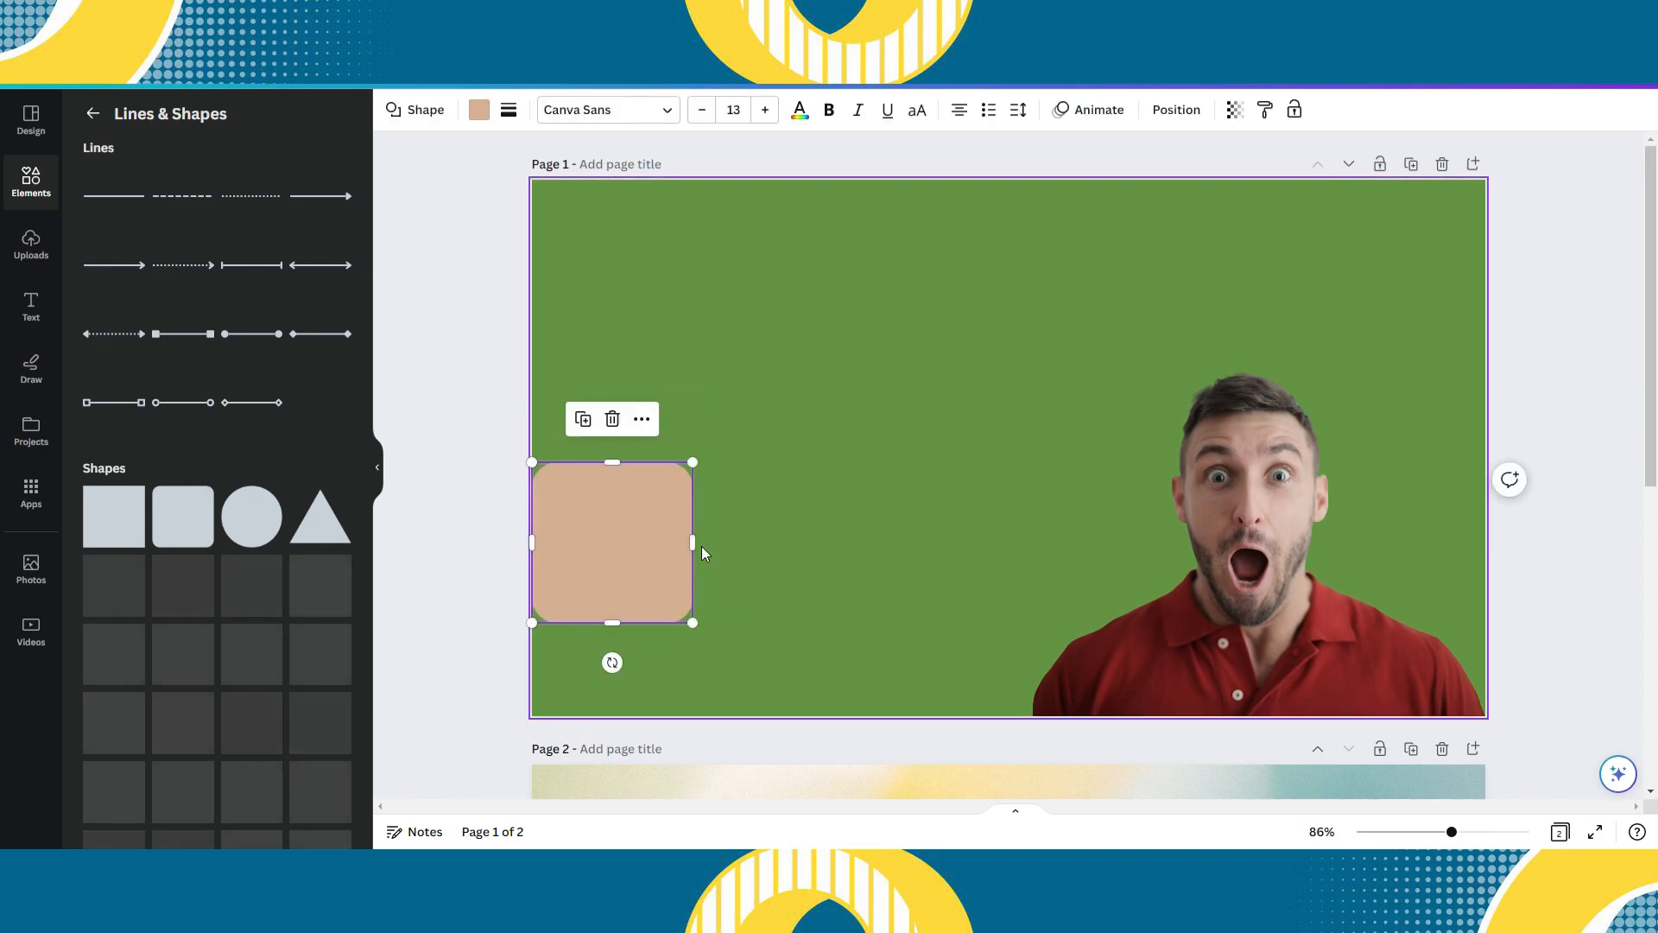
# - Stretch the rounded shape down to page 1's bottom edge, raise its upper edge and widen it towards the man
pyautogui.moveTo(693, 542); pyautogui.dragTo(1008, 510)
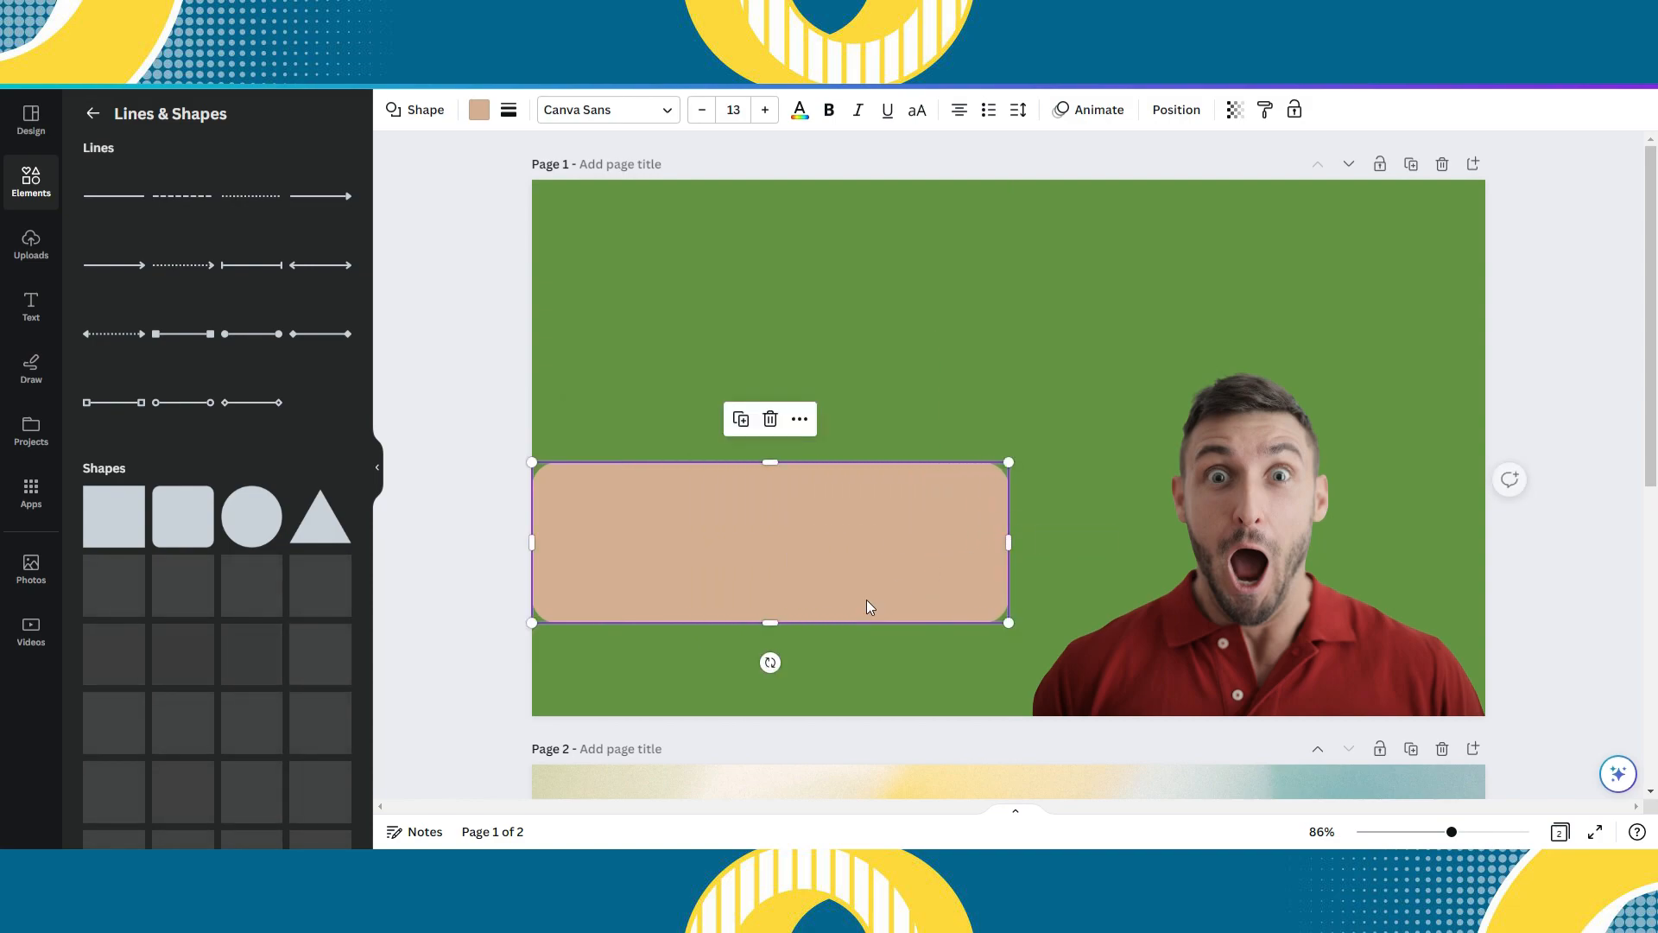
pyautogui.moveTo(771, 622); pyautogui.dragTo(770, 716)
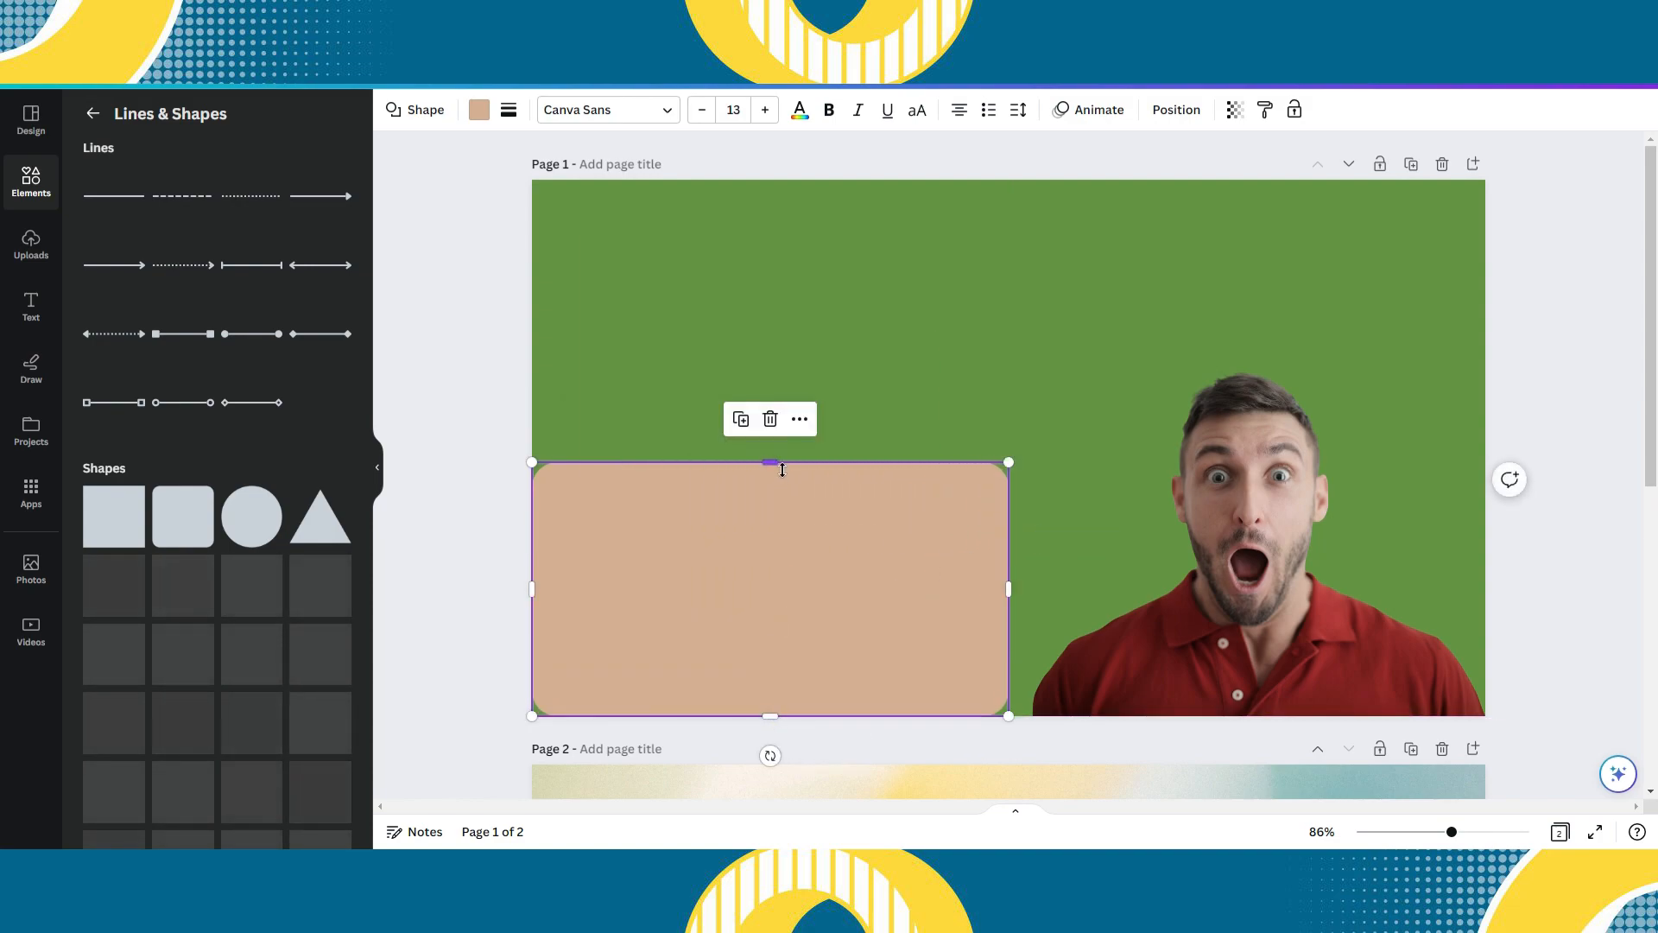
pyautogui.moveTo(771, 462); pyautogui.dragTo(782, 334)
pyautogui.moveTo(1009, 527); pyautogui.dragTo(1291, 543)
pyautogui.moveTo(1293, 648)
pyautogui.mouseDown()
pyautogui.moveTo(1356, 648)
pyautogui.moveTo(1300, 651)
pyautogui.mouseUp()
# - Shrink the cut-out man slightly, then widen the rounded shape to about 1,042, make it taller and shift it slightly past the left edge
pyautogui.moveTo(947, 344); pyautogui.dragTo(1087, 398)
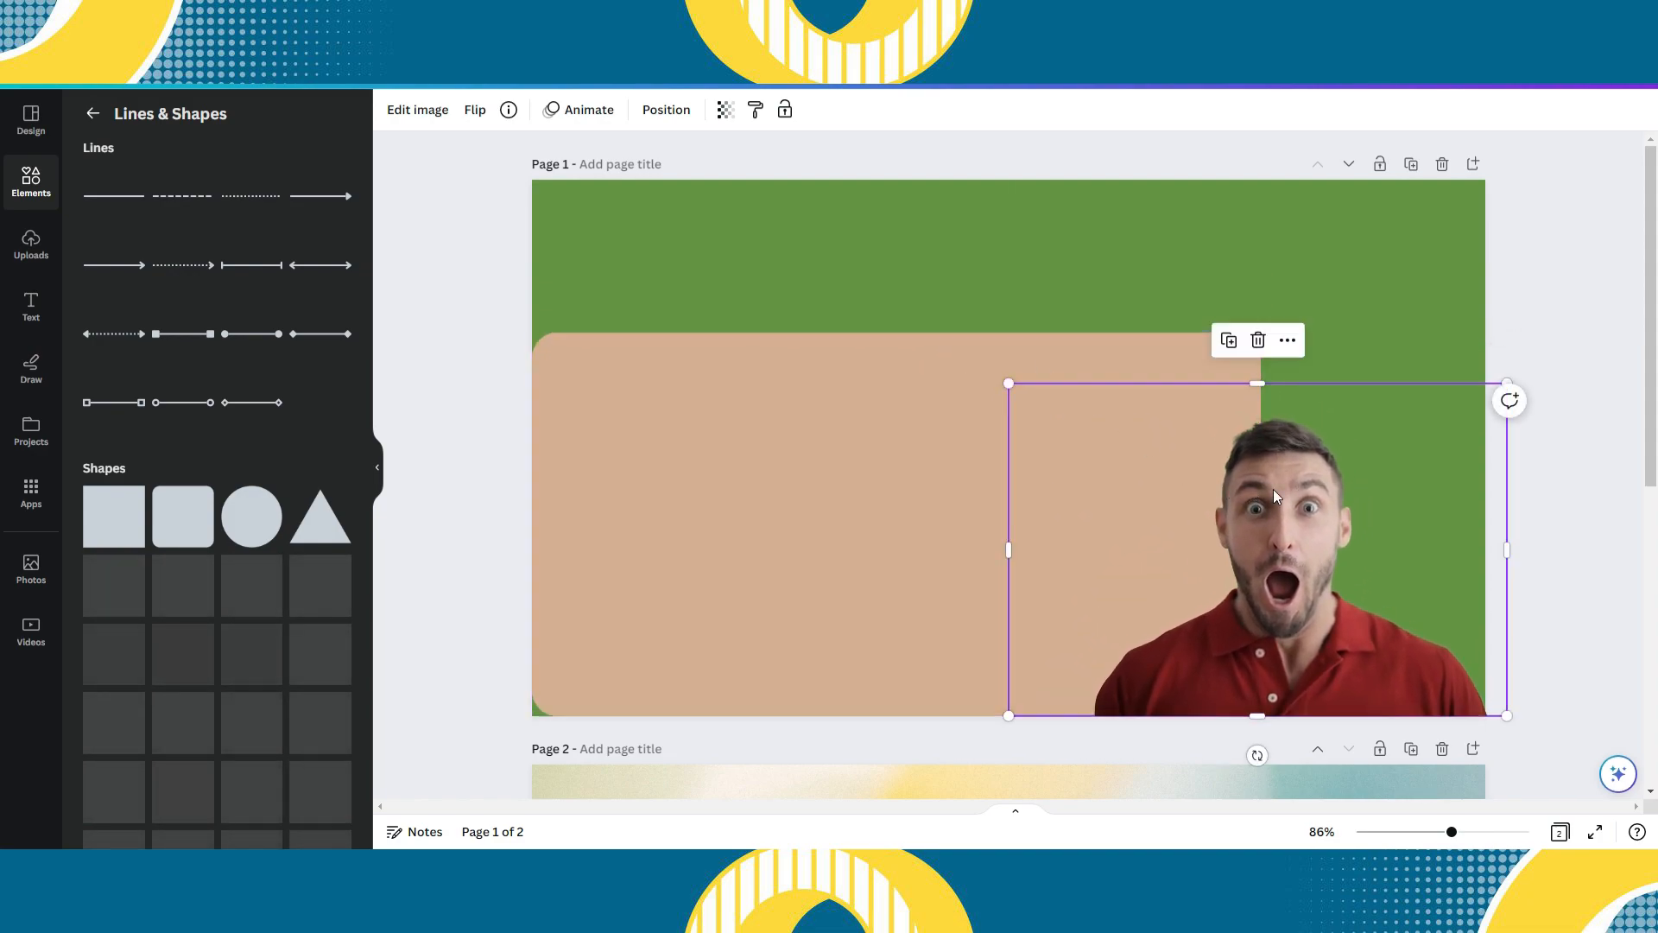
pyautogui.click(1060, 393)
pyautogui.moveTo(1261, 525); pyautogui.dragTo(1317, 570)
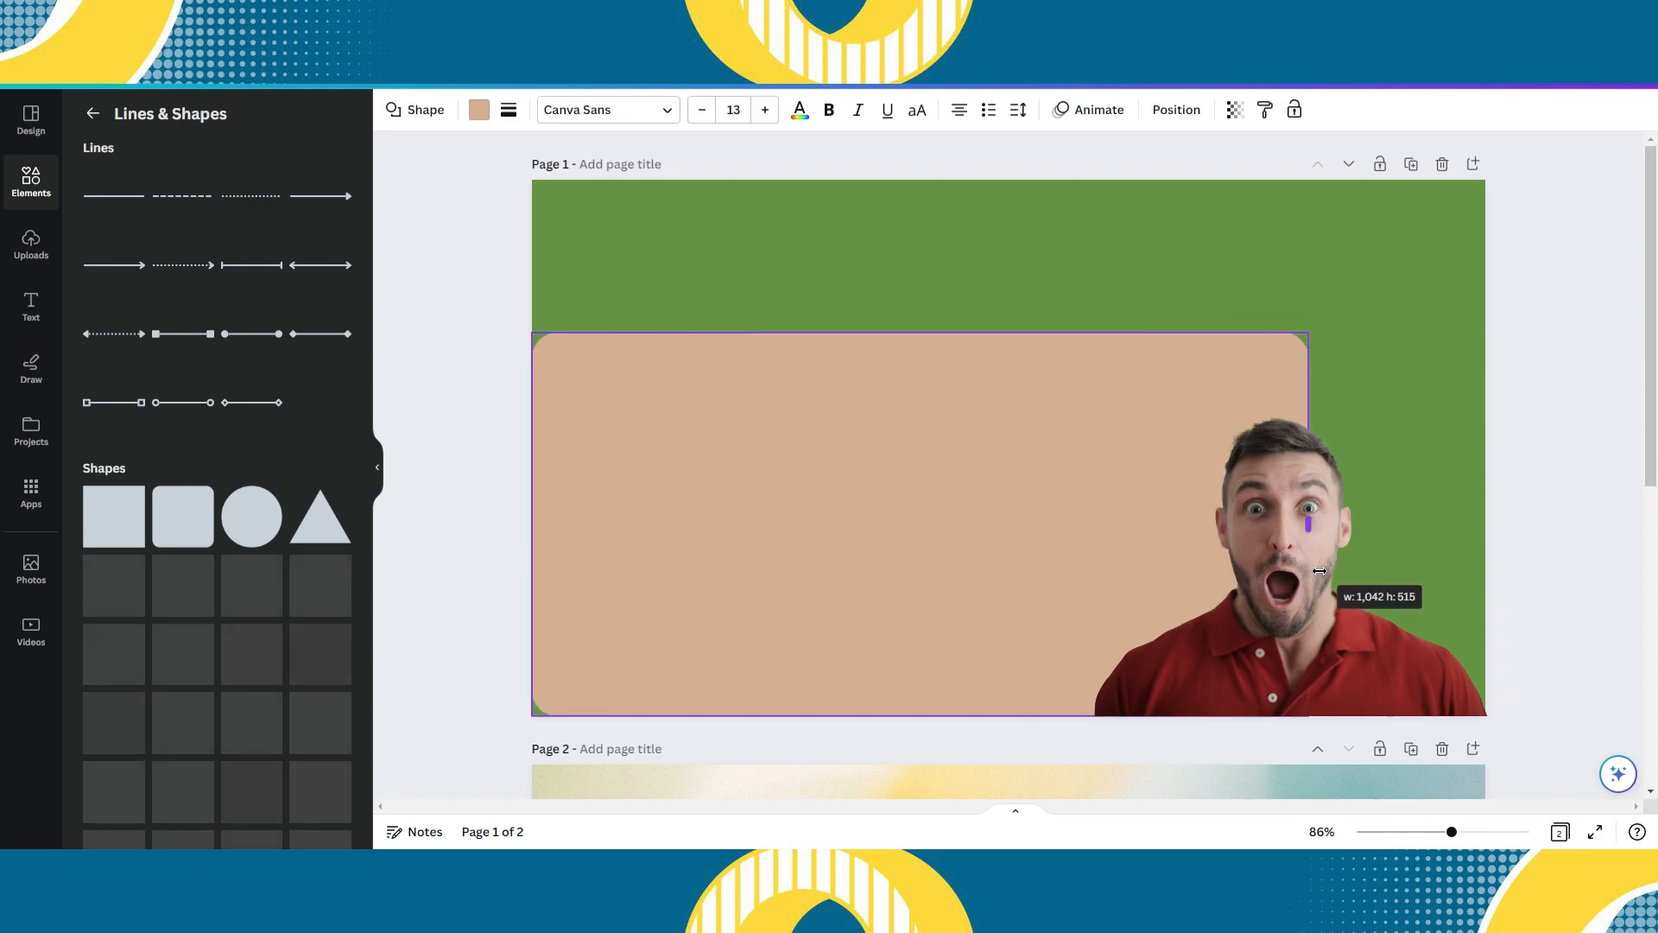
pyautogui.click(1362, 394)
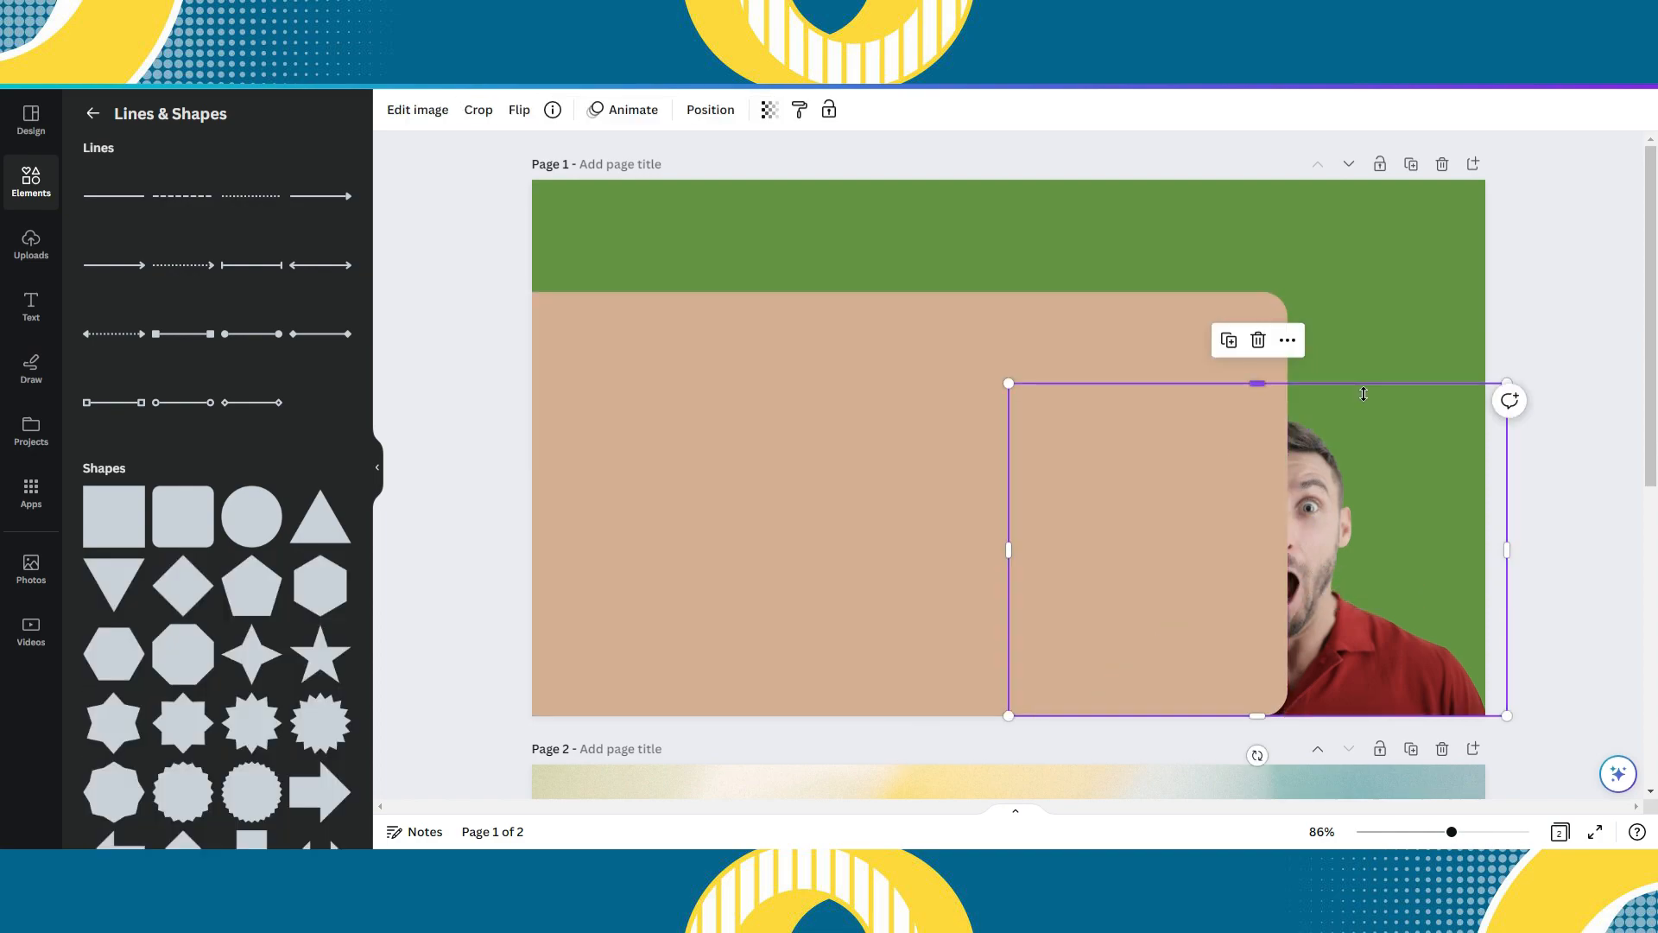
pyautogui.click(908, 344)
pyautogui.moveTo(909, 305); pyautogui.dragTo(910, 290)
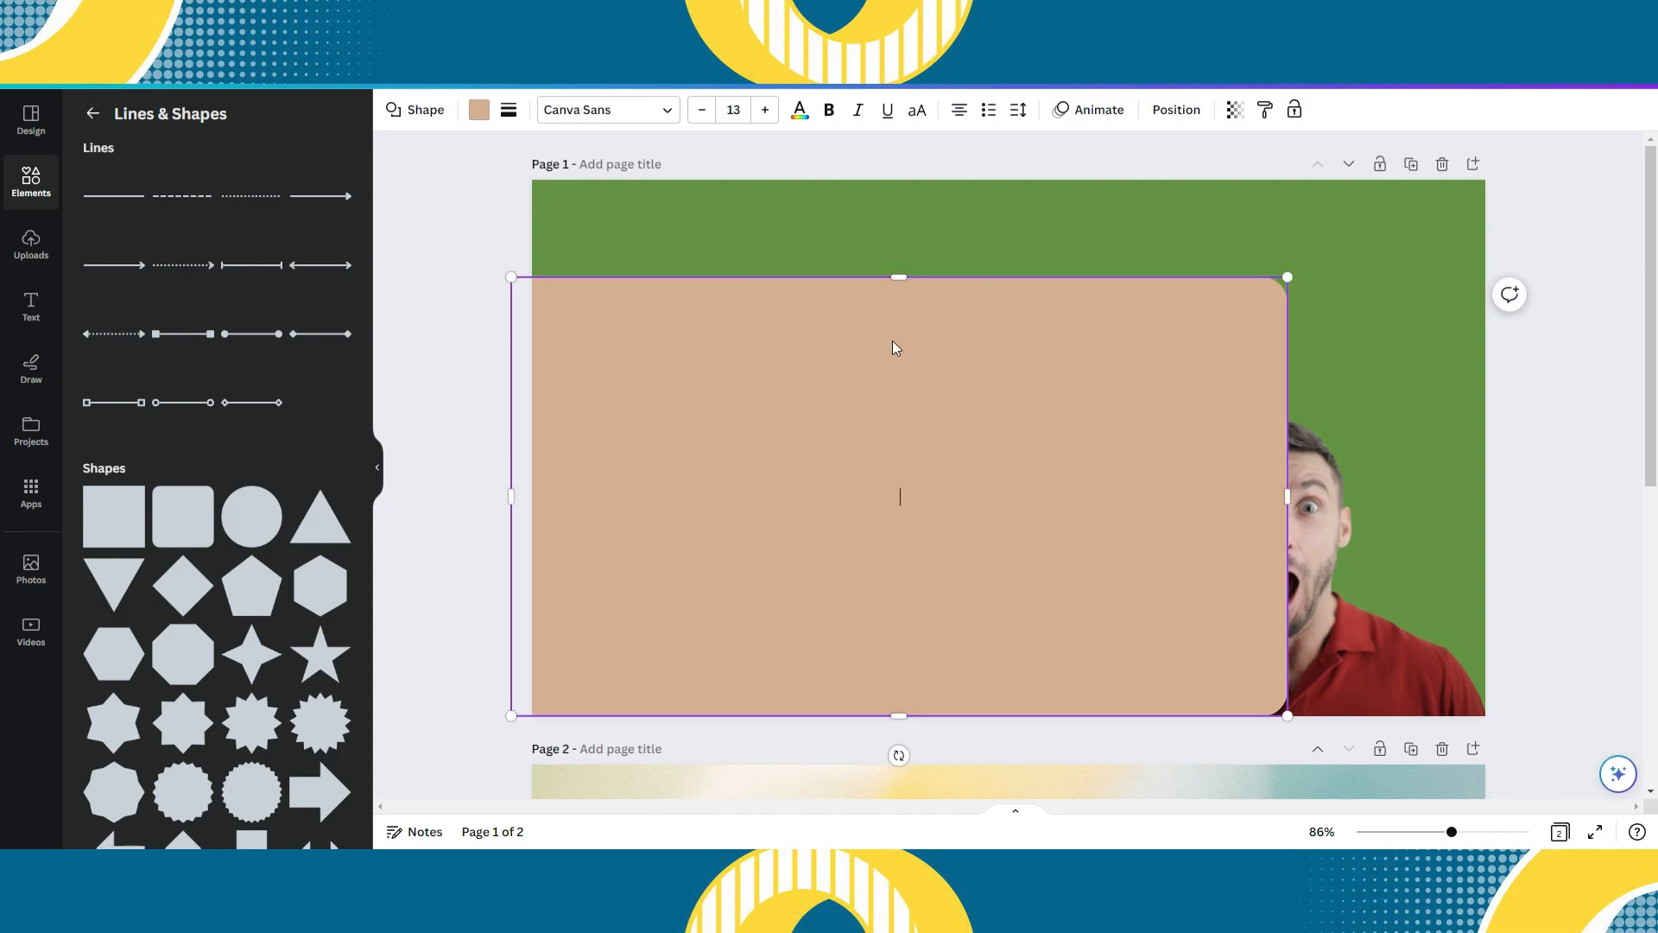
# - Try hex colour 95bf47 as the rounded shape's fill and set it to the near-white #fcfffe
pyautogui.click(480, 110)
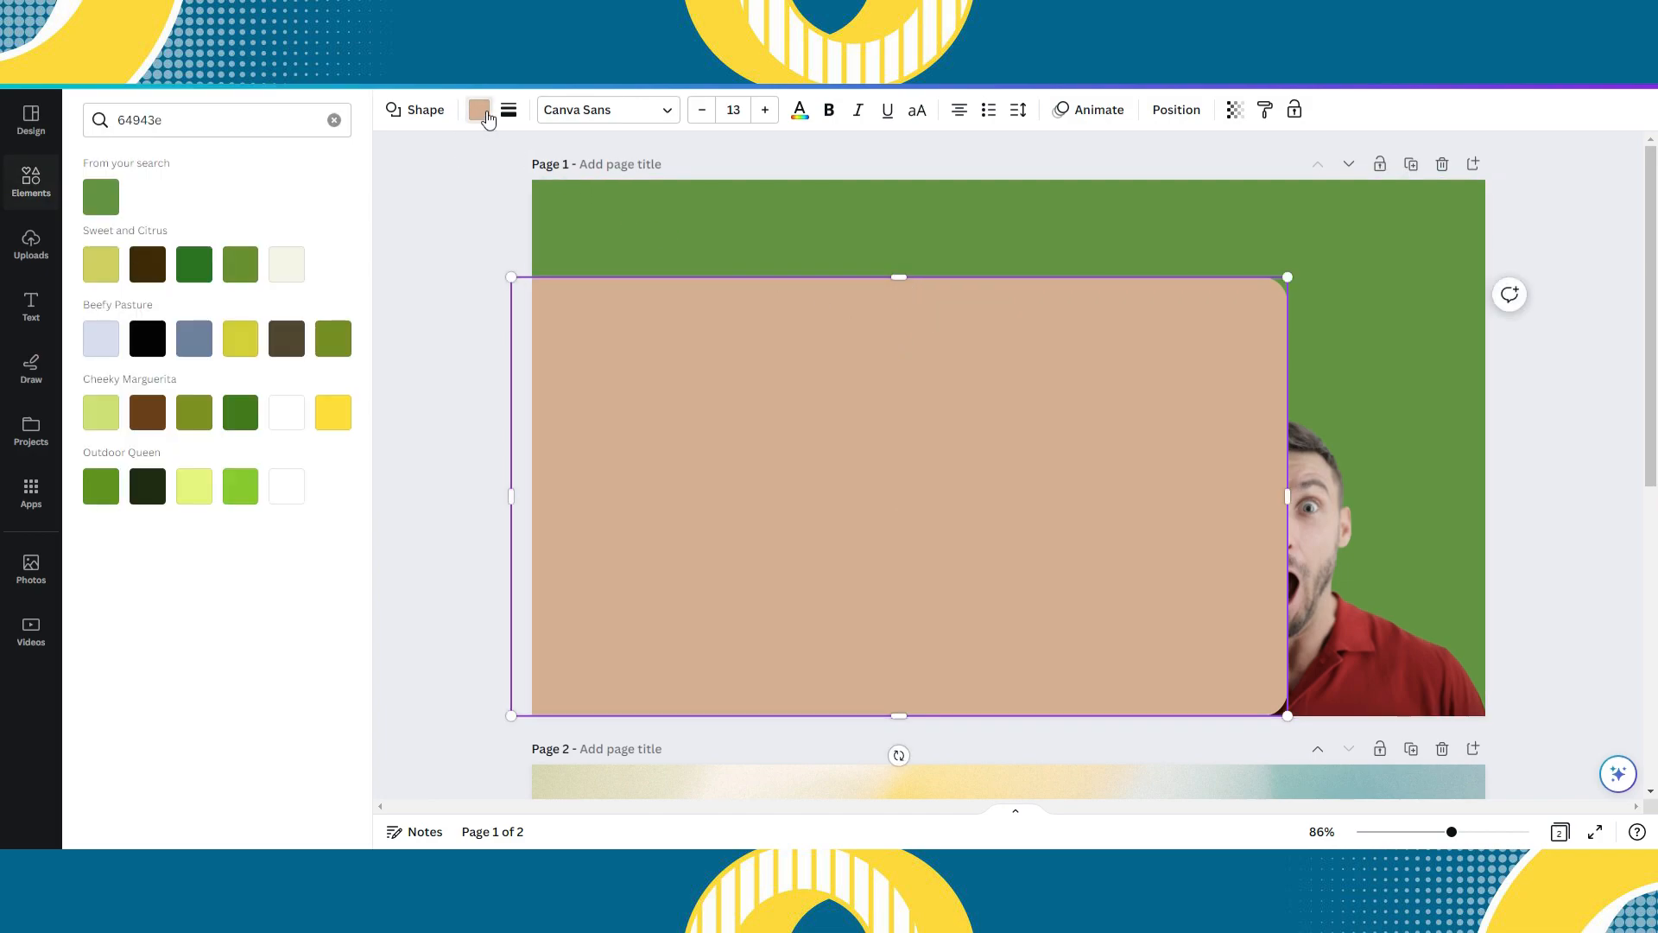
pyautogui.click(287, 133)
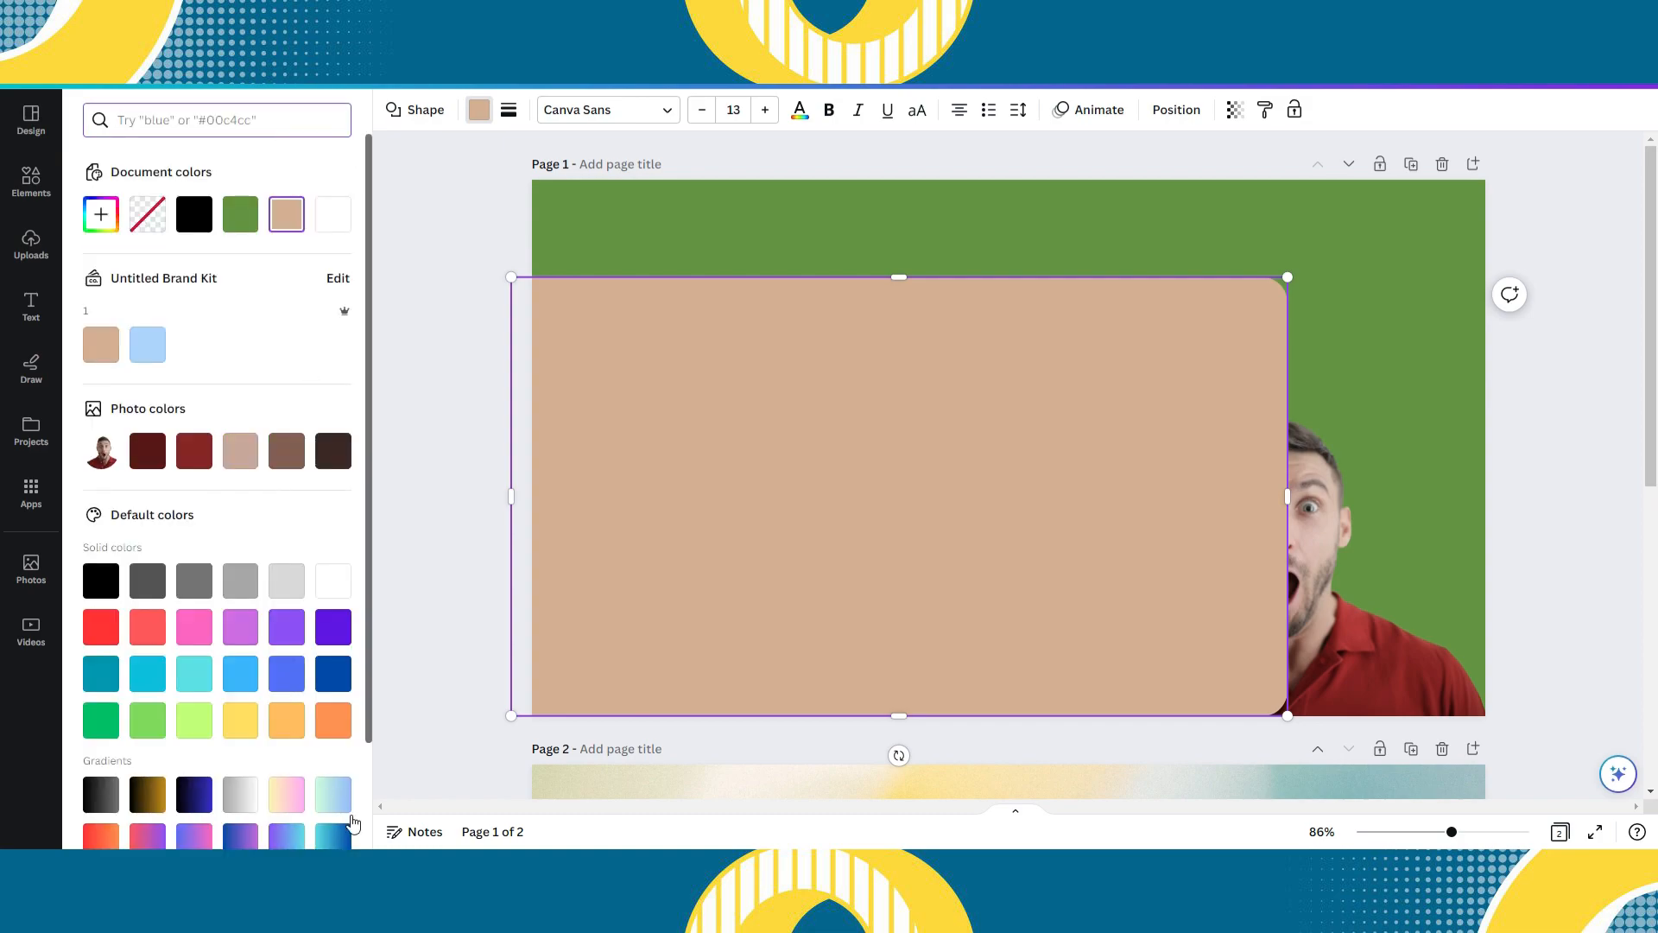
pyautogui.click(366, 864)
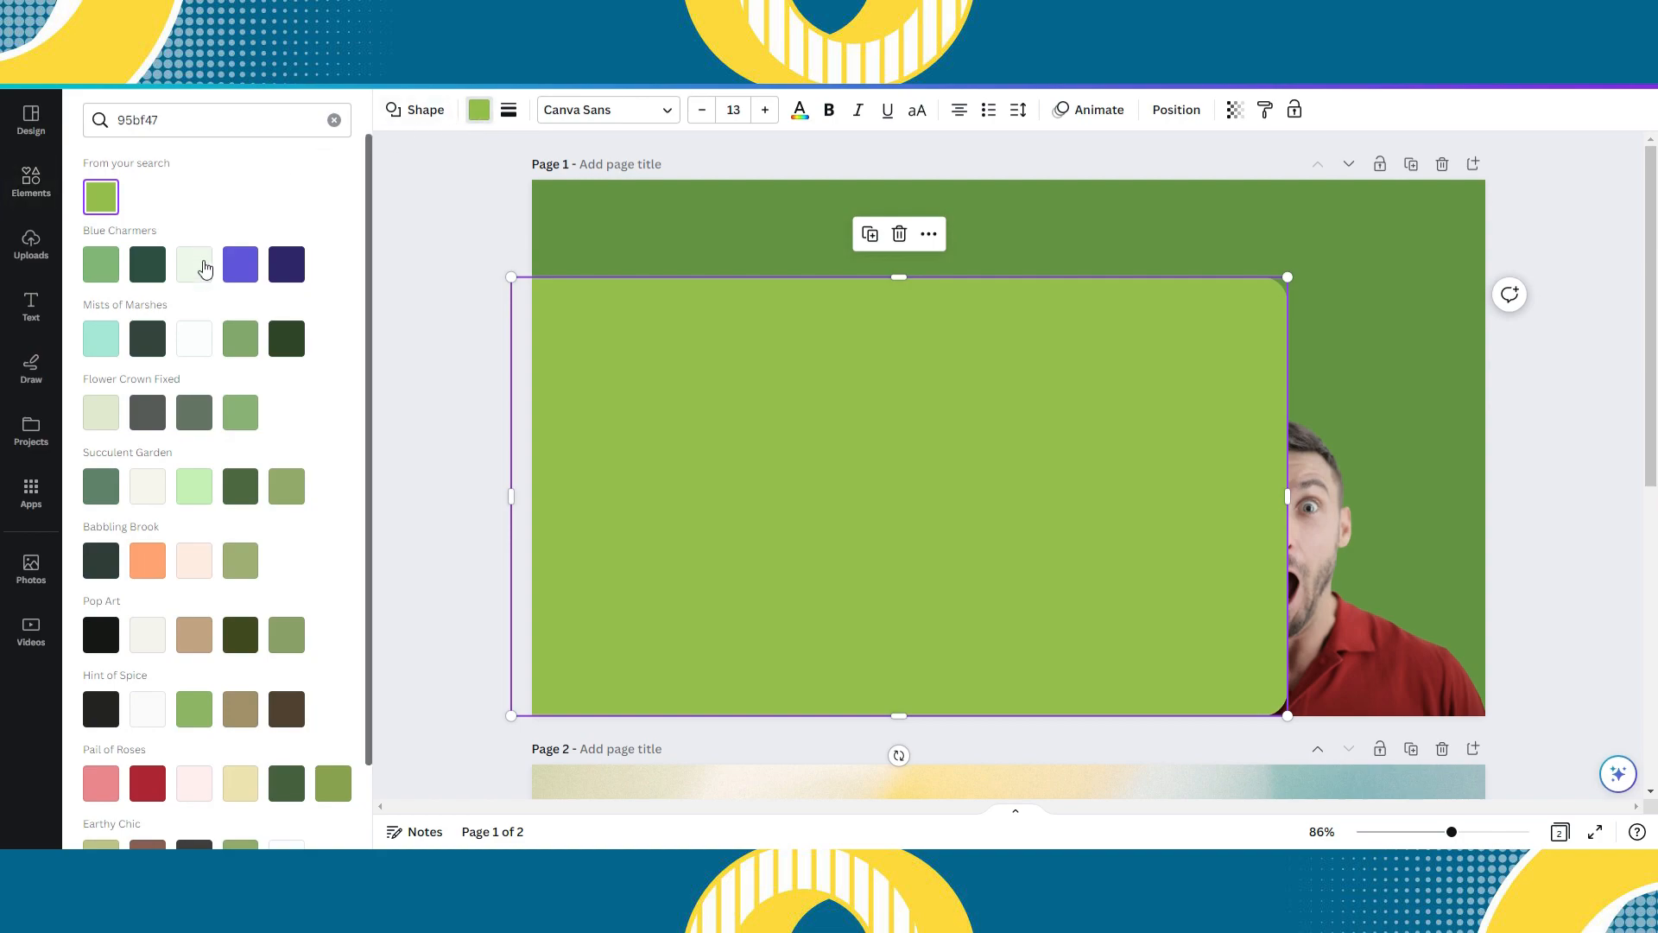
pyautogui.click(198, 343)
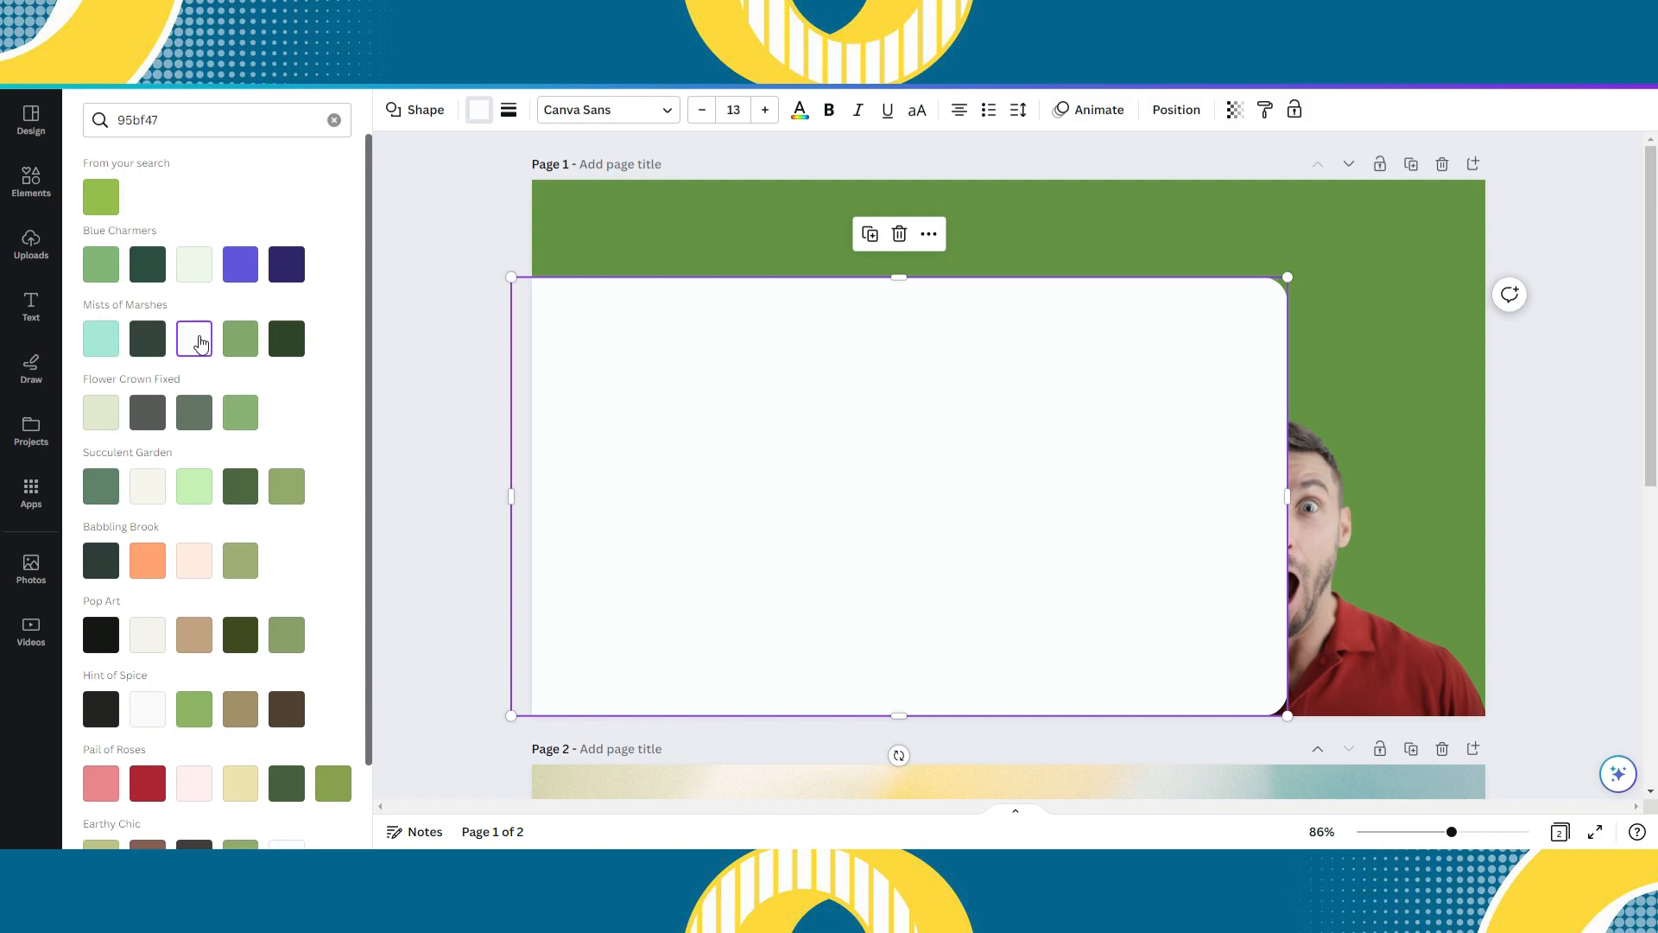
# - Clear the colour search and bring the cut-out man one layer forward, in front of the white shape
pyautogui.click(333, 119)
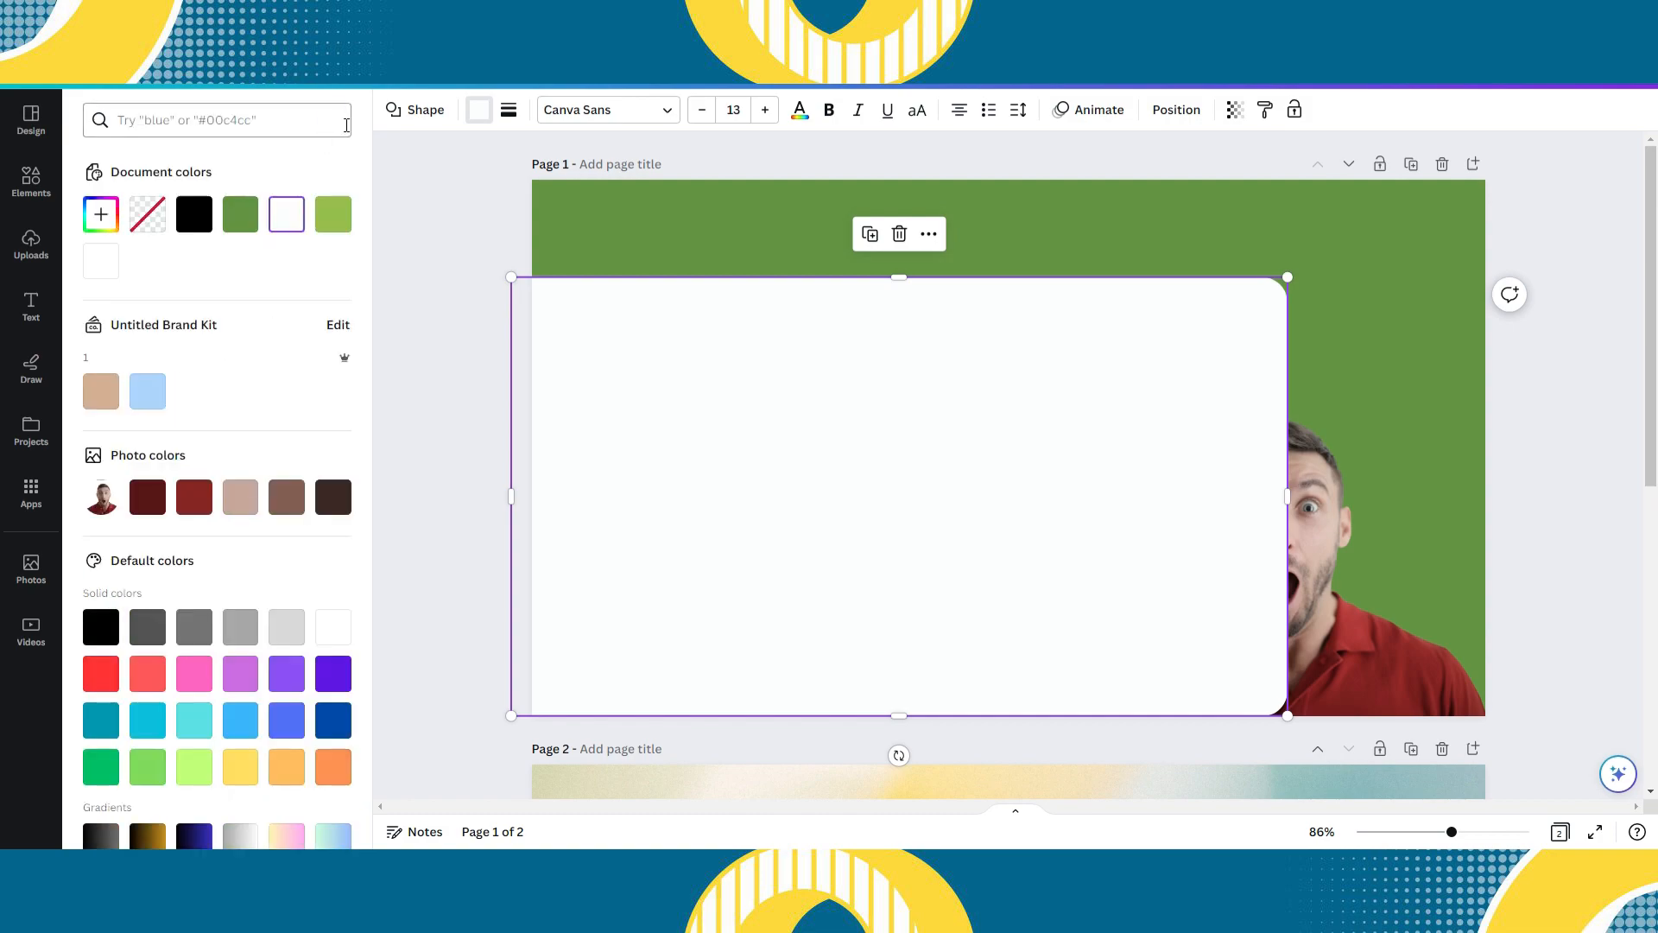
pyautogui.click(418, 305)
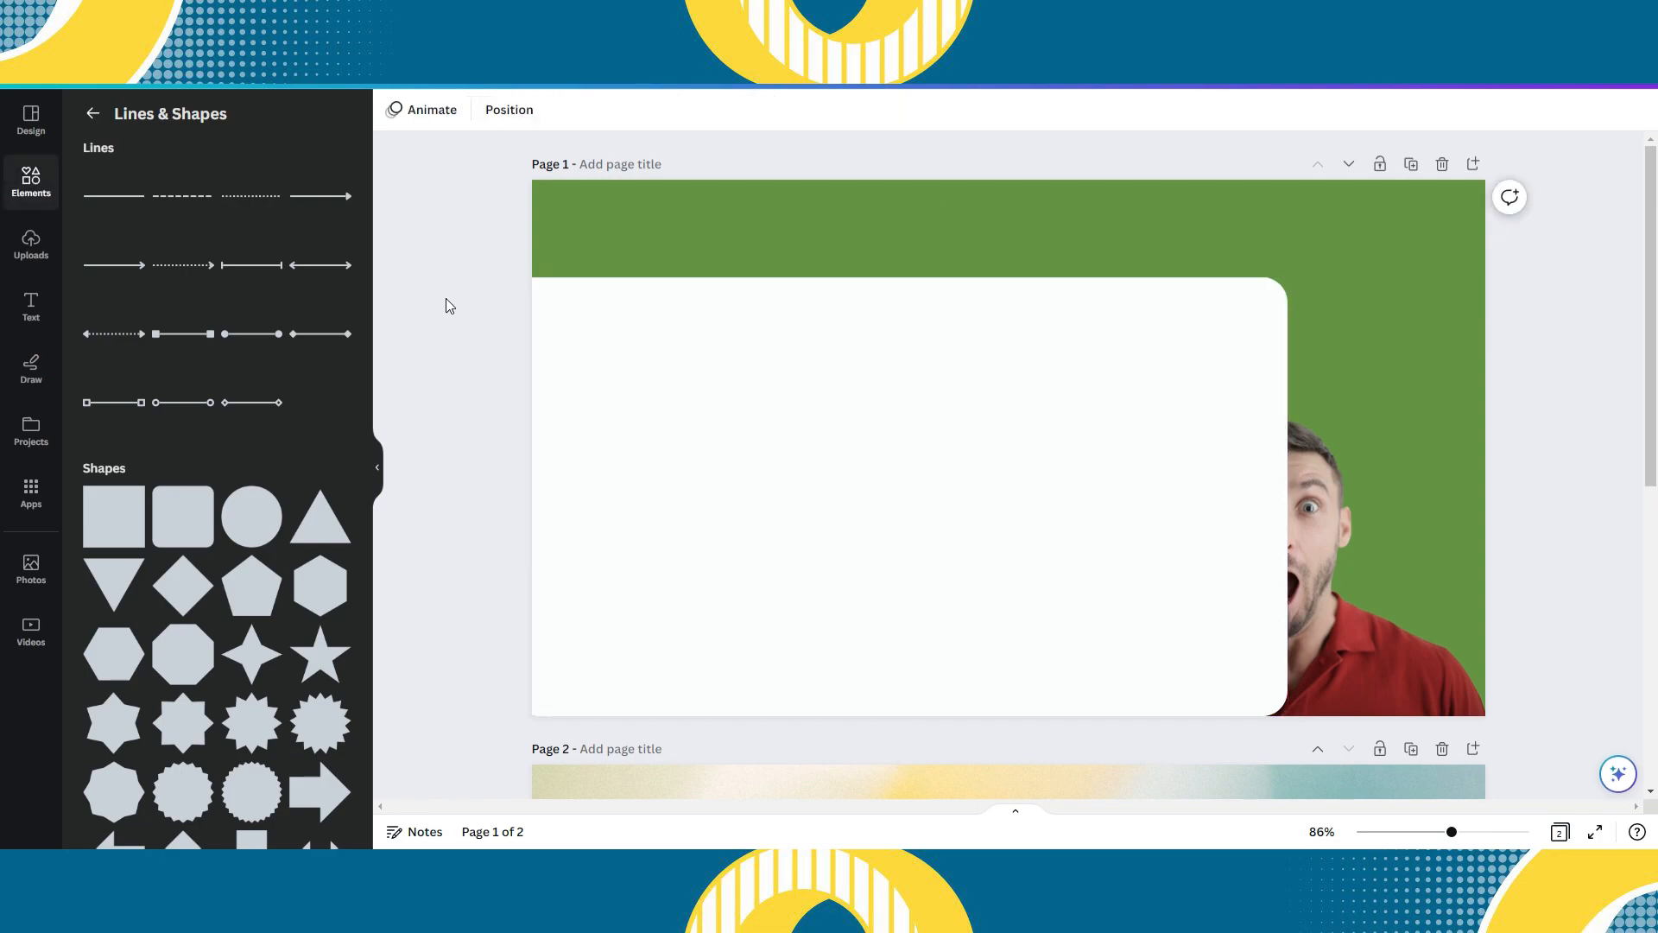
pyautogui.rightClick(1397, 534)
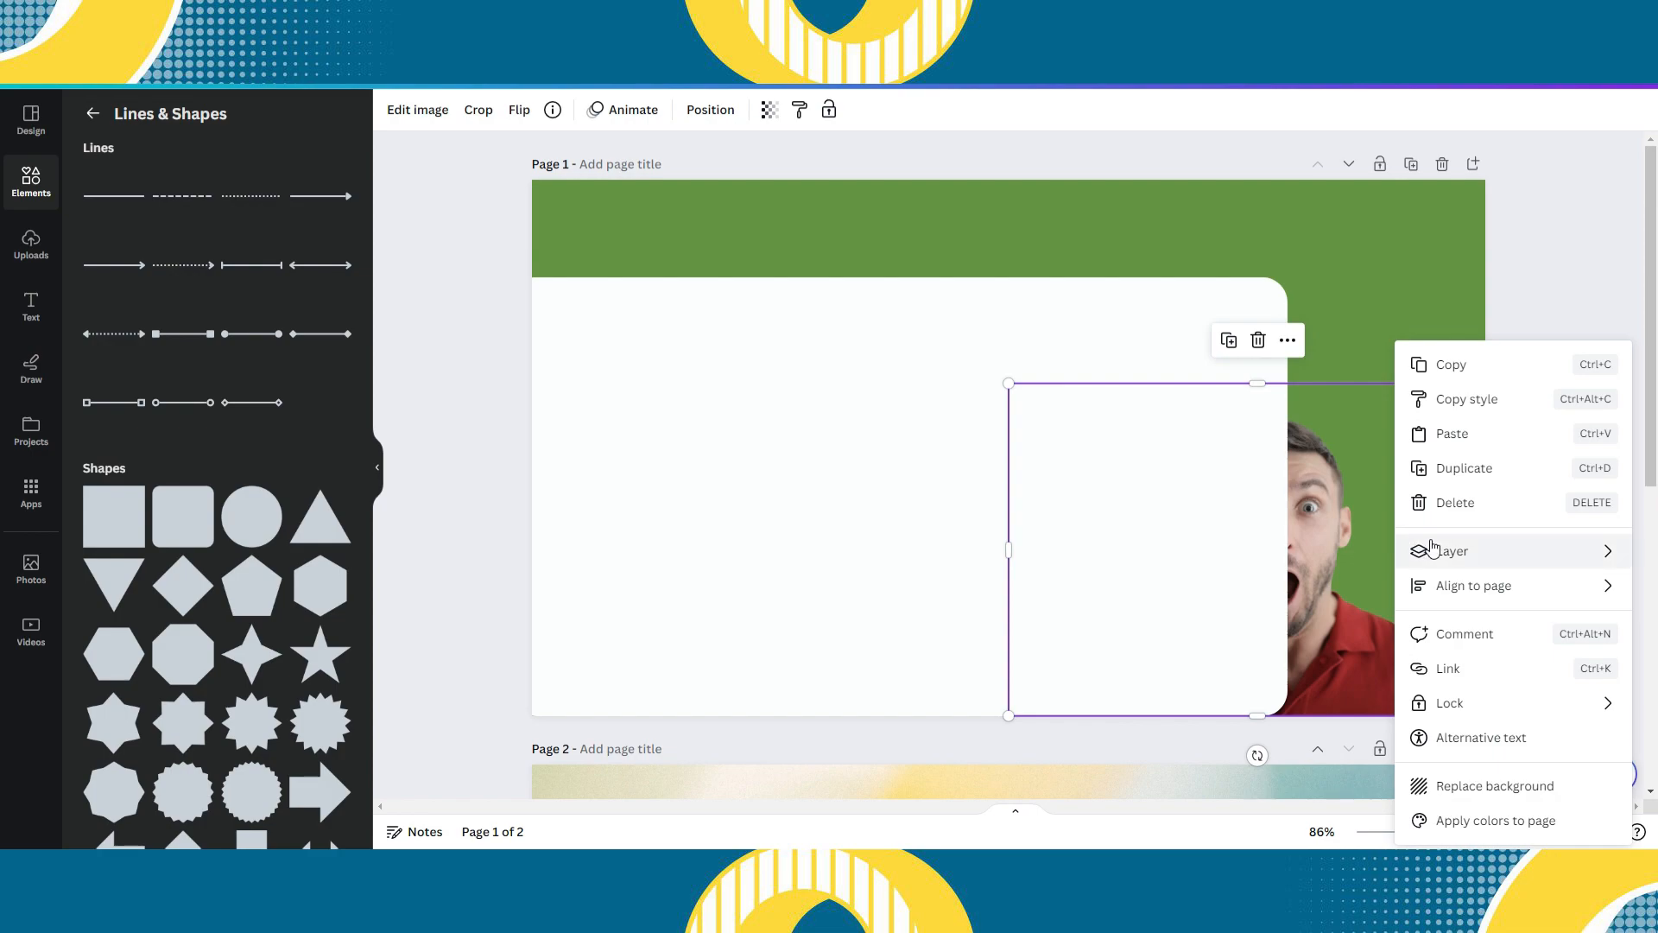
pyautogui.moveTo(1433, 549)
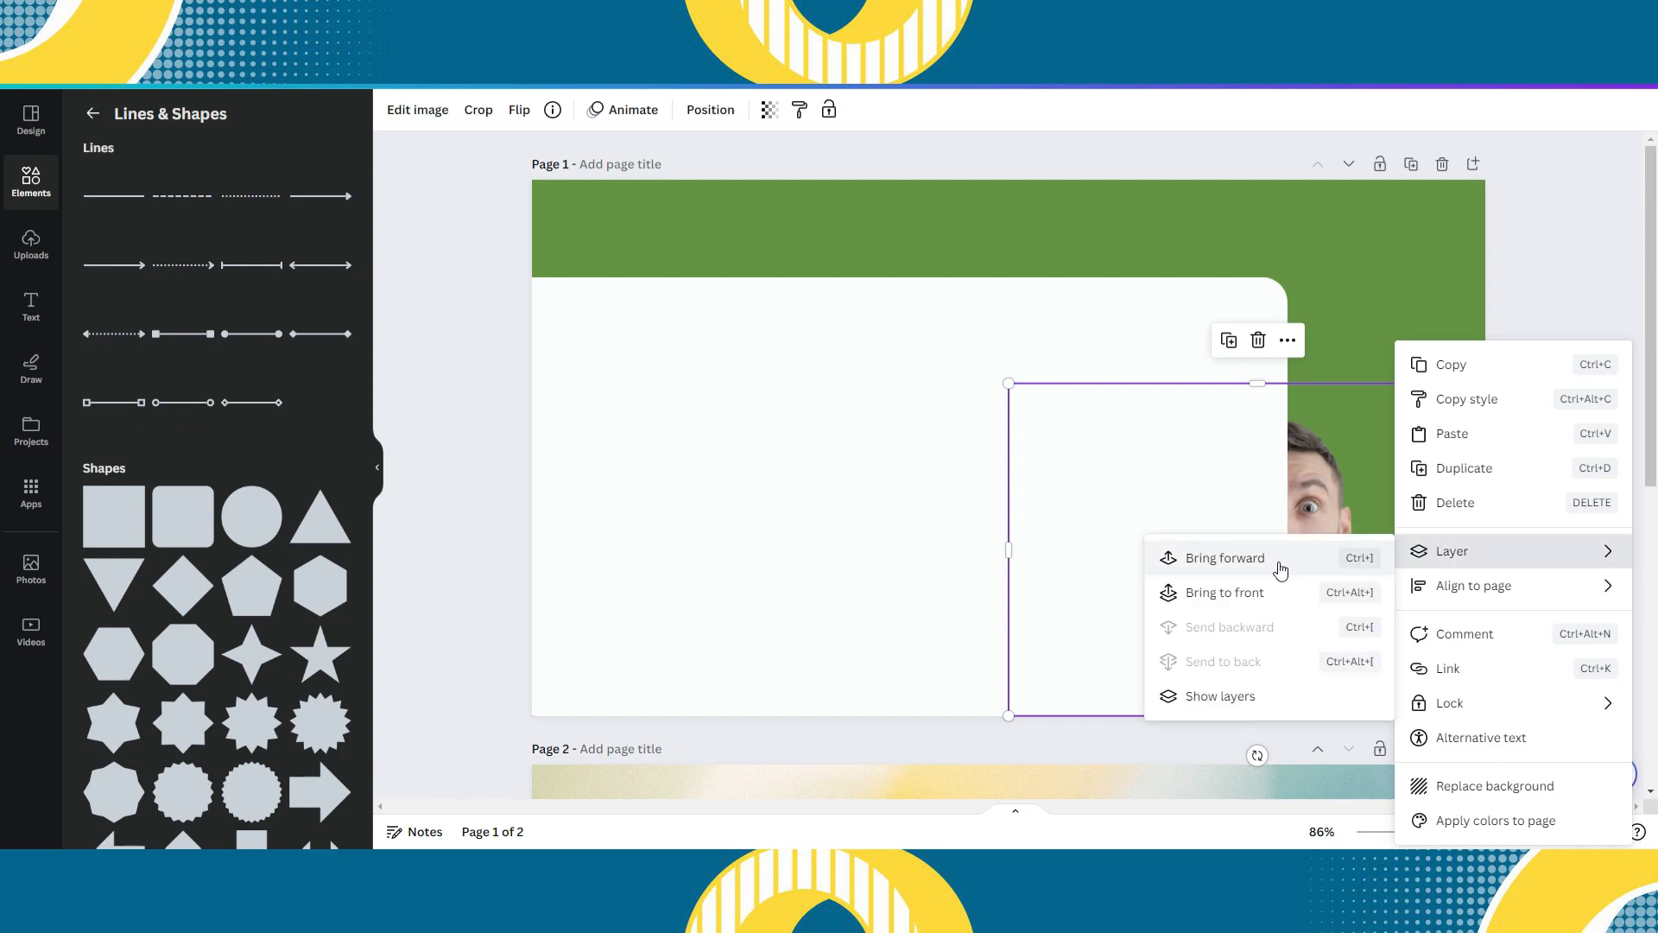
pyautogui.click(1281, 568)
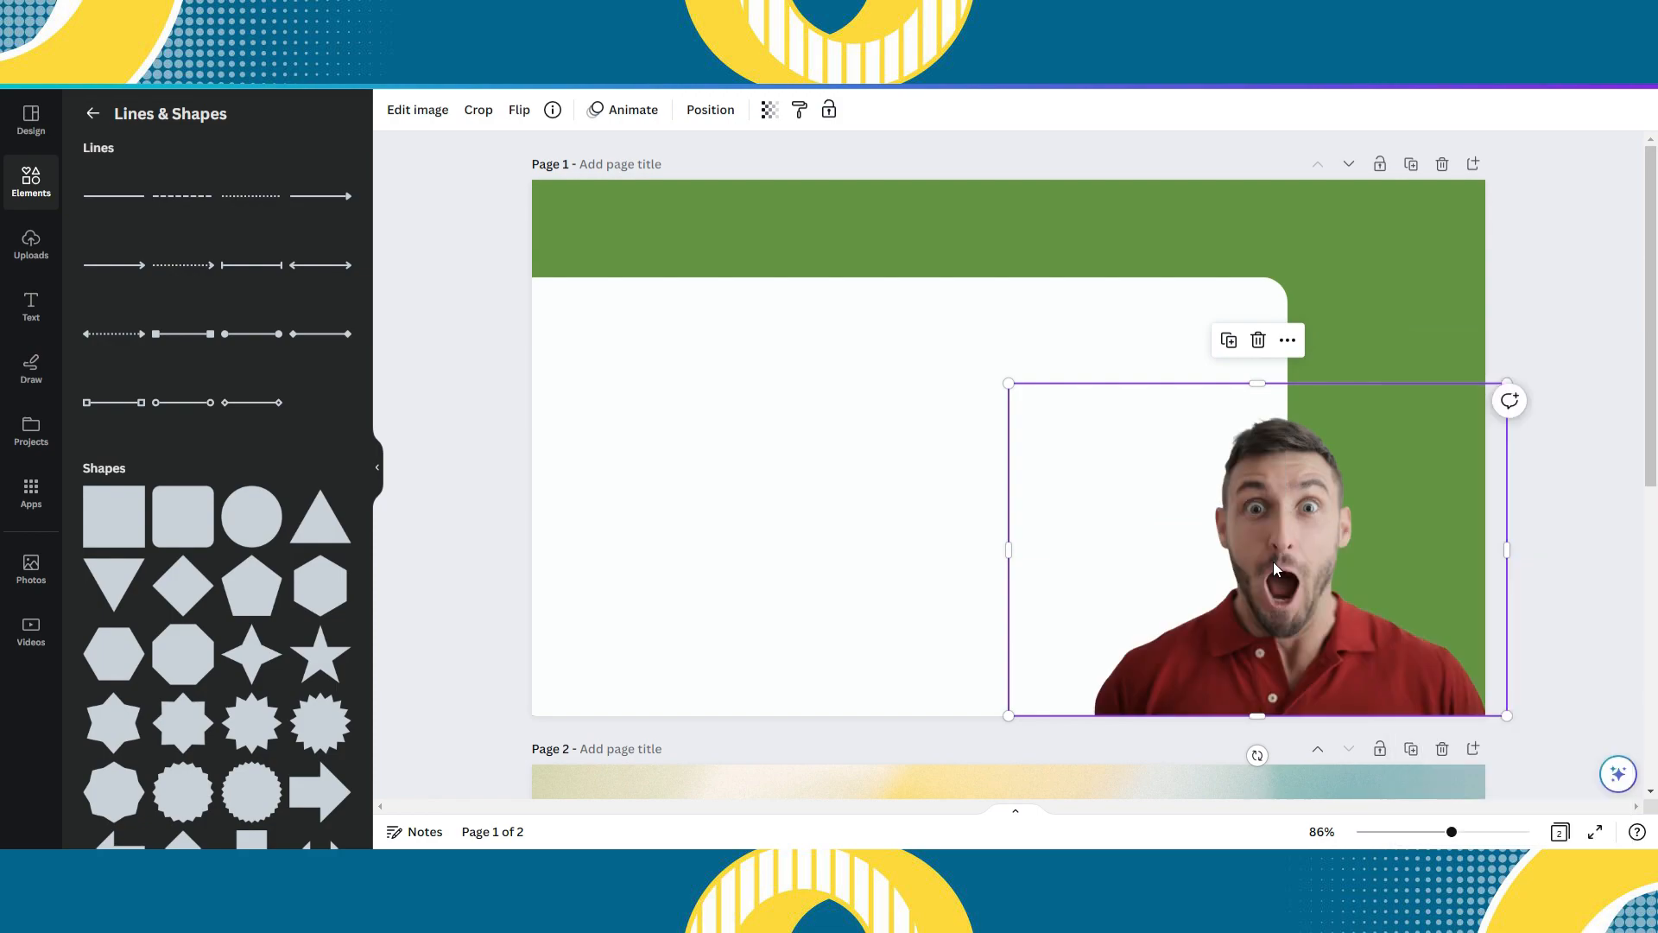
pyautogui.click(1544, 584)
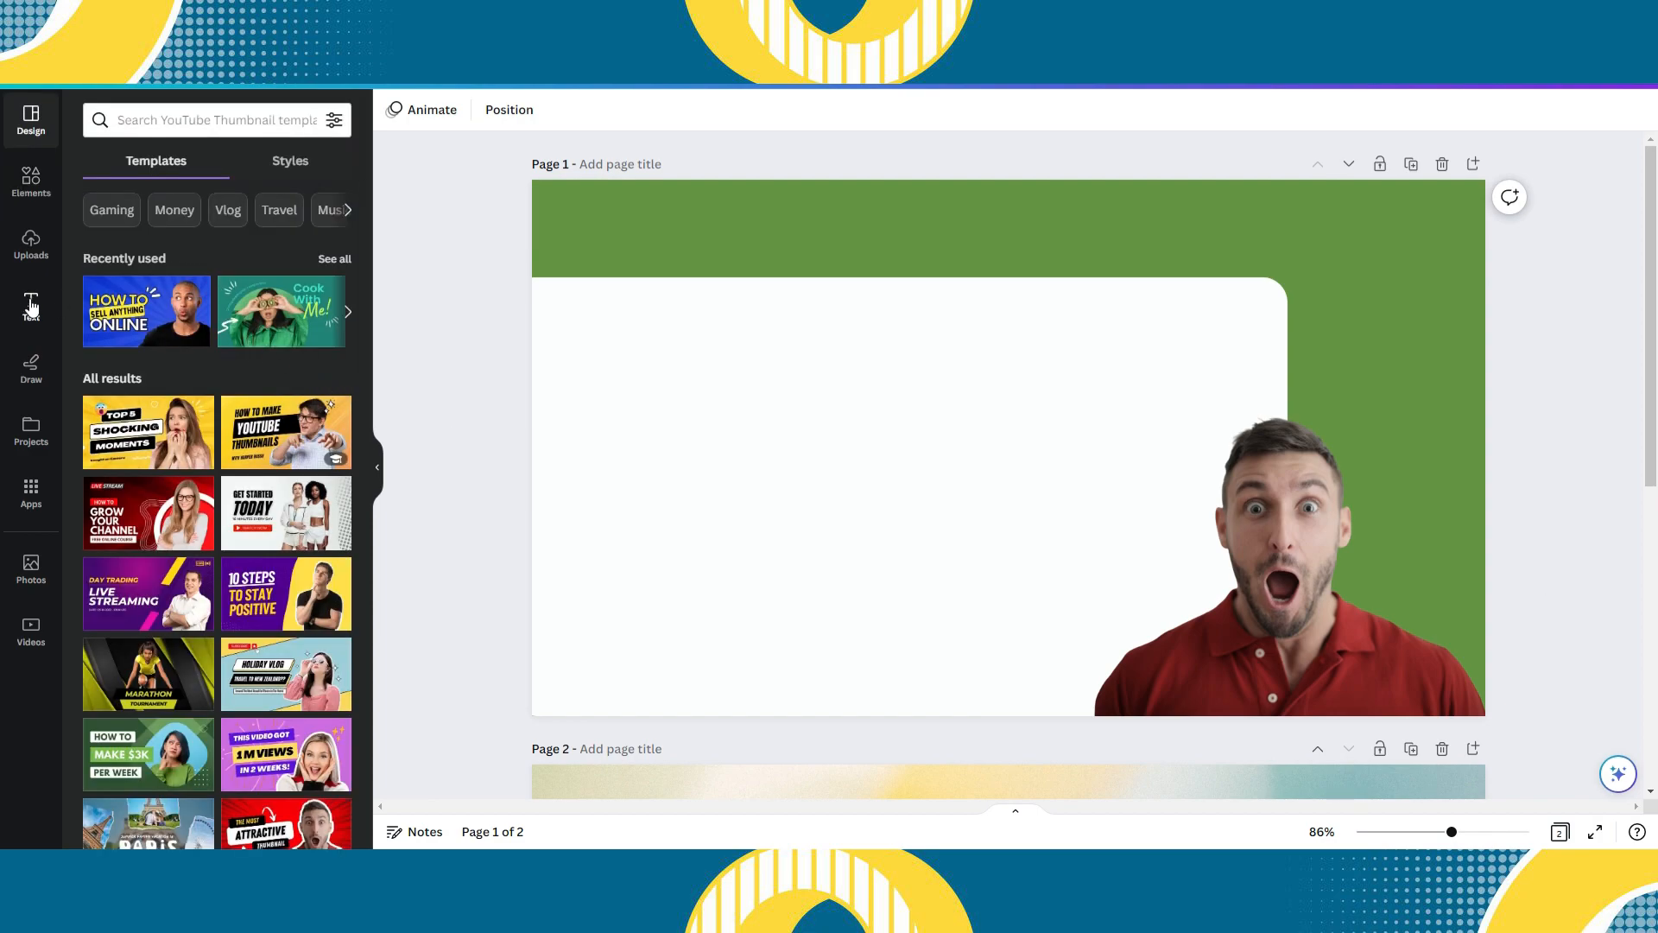
# - Add a heading text box to page 1 and select its placeholder text
pyautogui.click(31, 307)
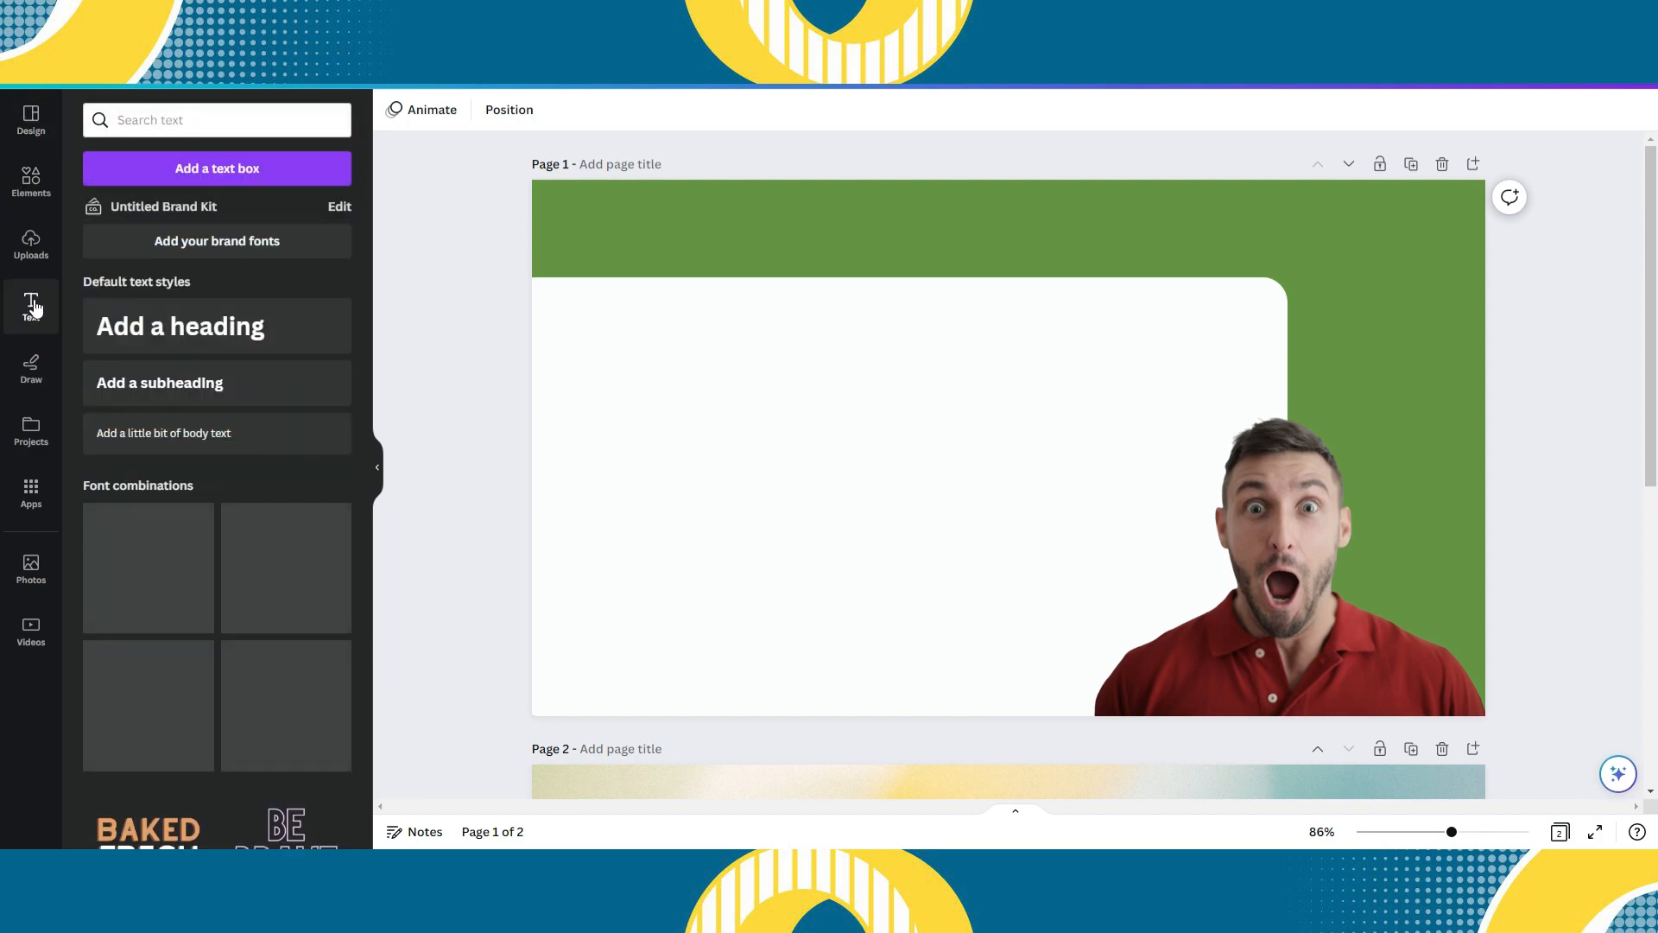
pyautogui.click(185, 326)
pyautogui.click(959, 452)
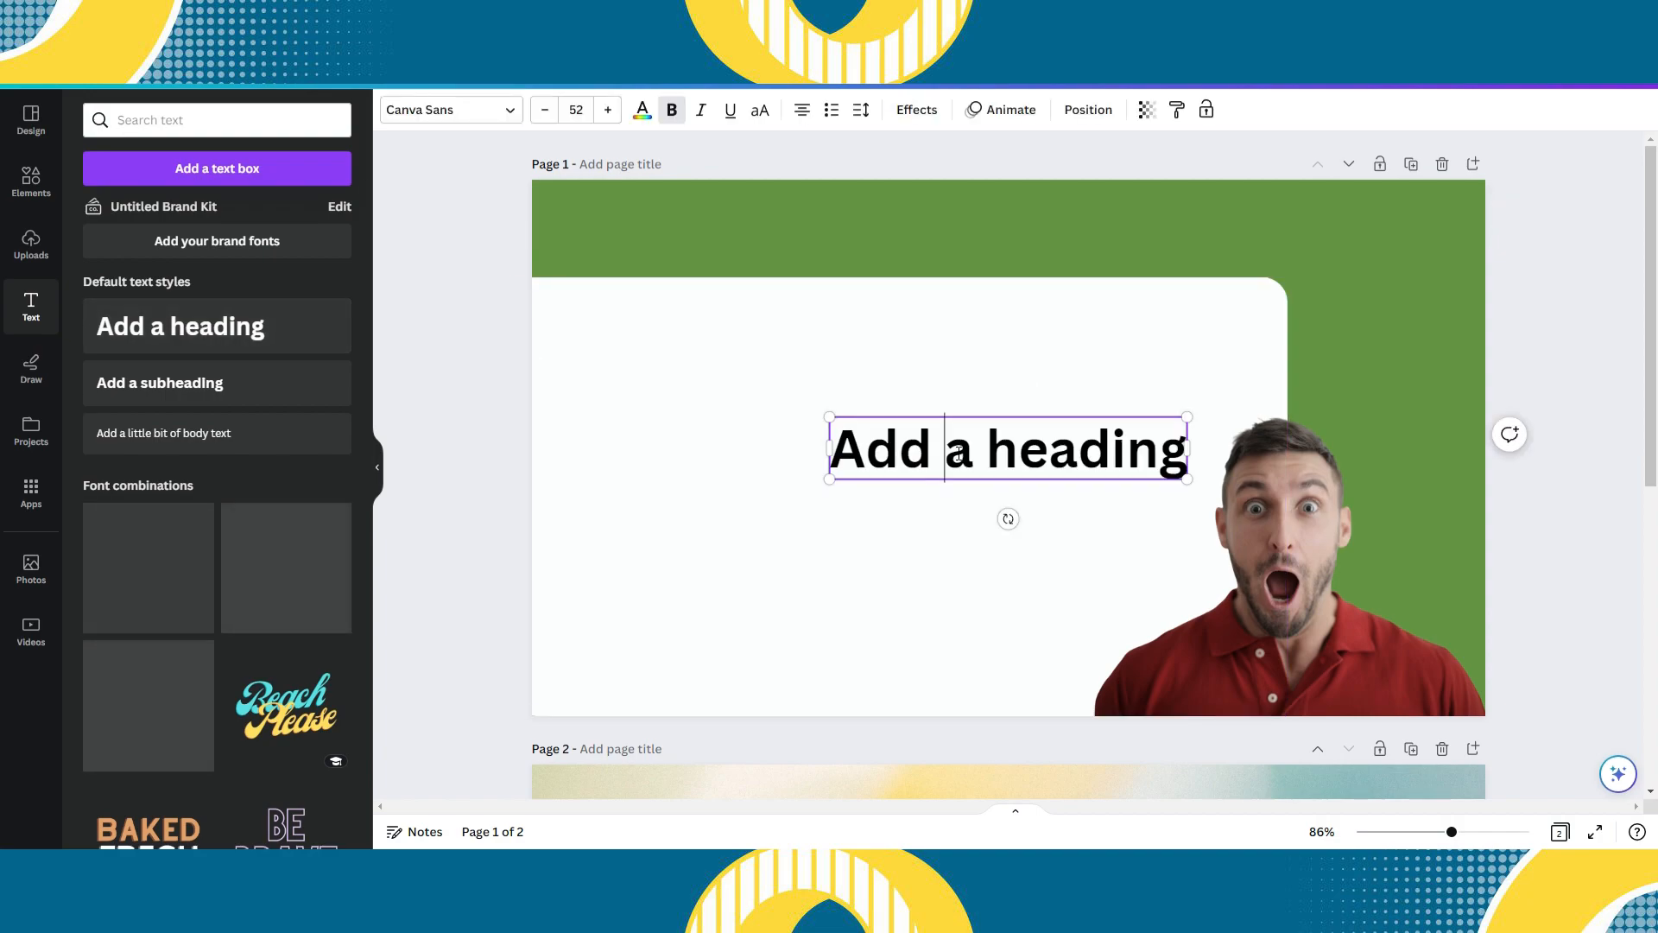
pyautogui.moveTo(1188, 454); pyautogui.dragTo(839, 460)
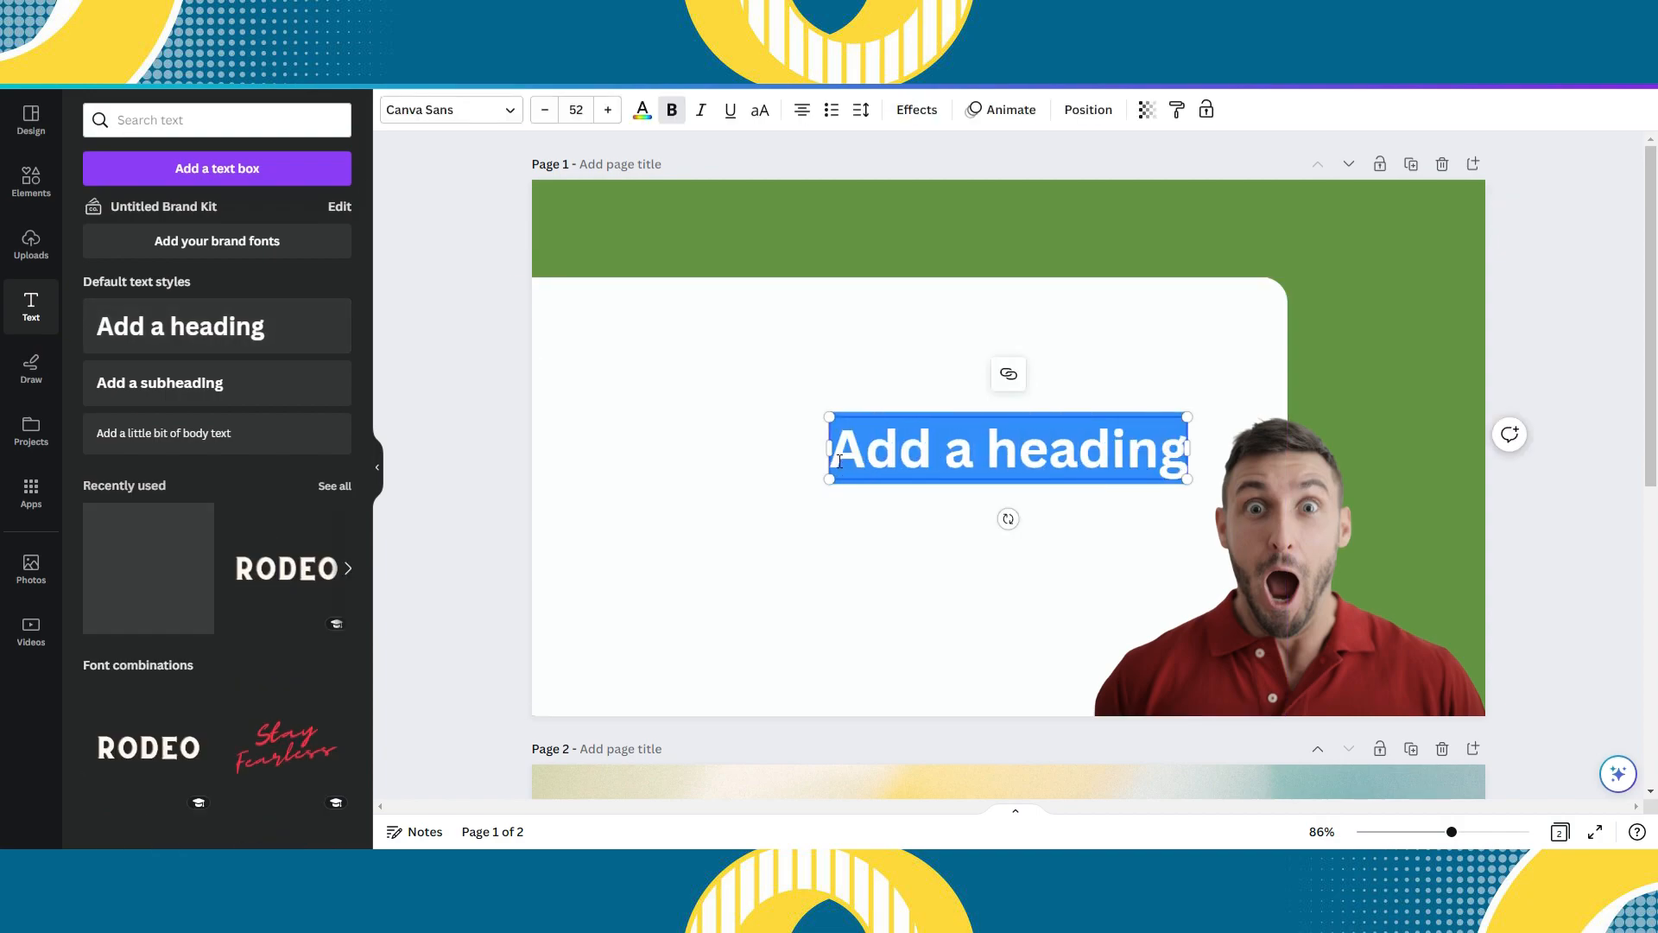
# - Try fonts such as Eastman Grotesque, Inter, Radley, Open Sauce SemiBold, Canva Sans and Glacial Indifference on the heading
pyautogui.click(458, 110)
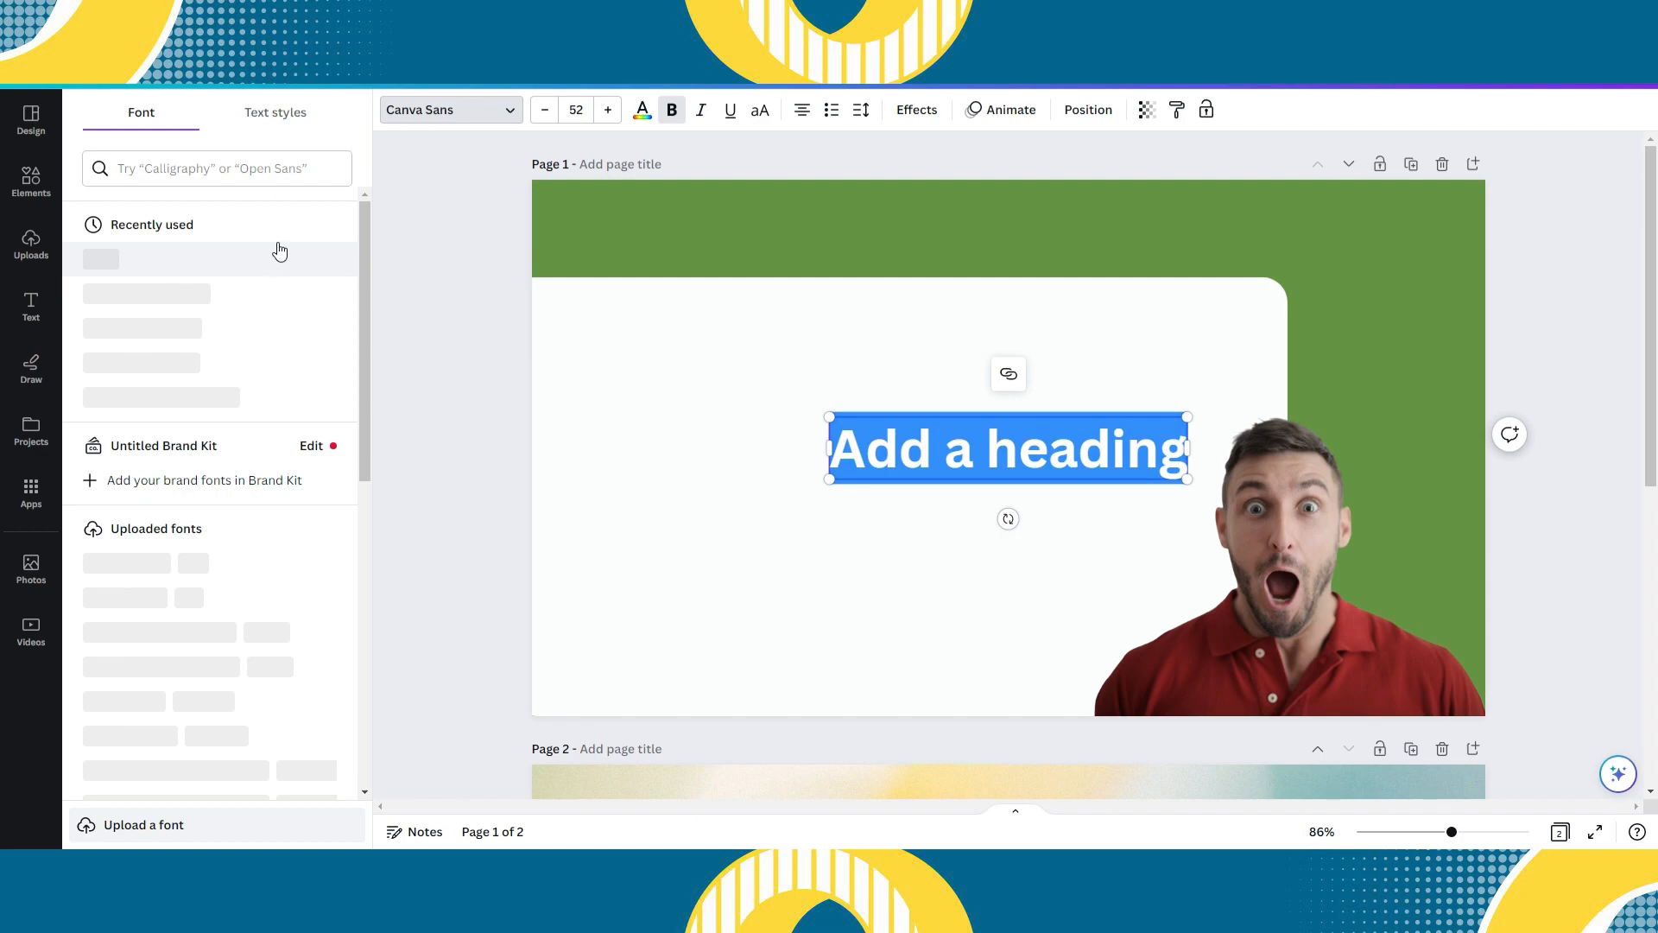
pyautogui.click(230, 345)
pyautogui.click(230, 378)
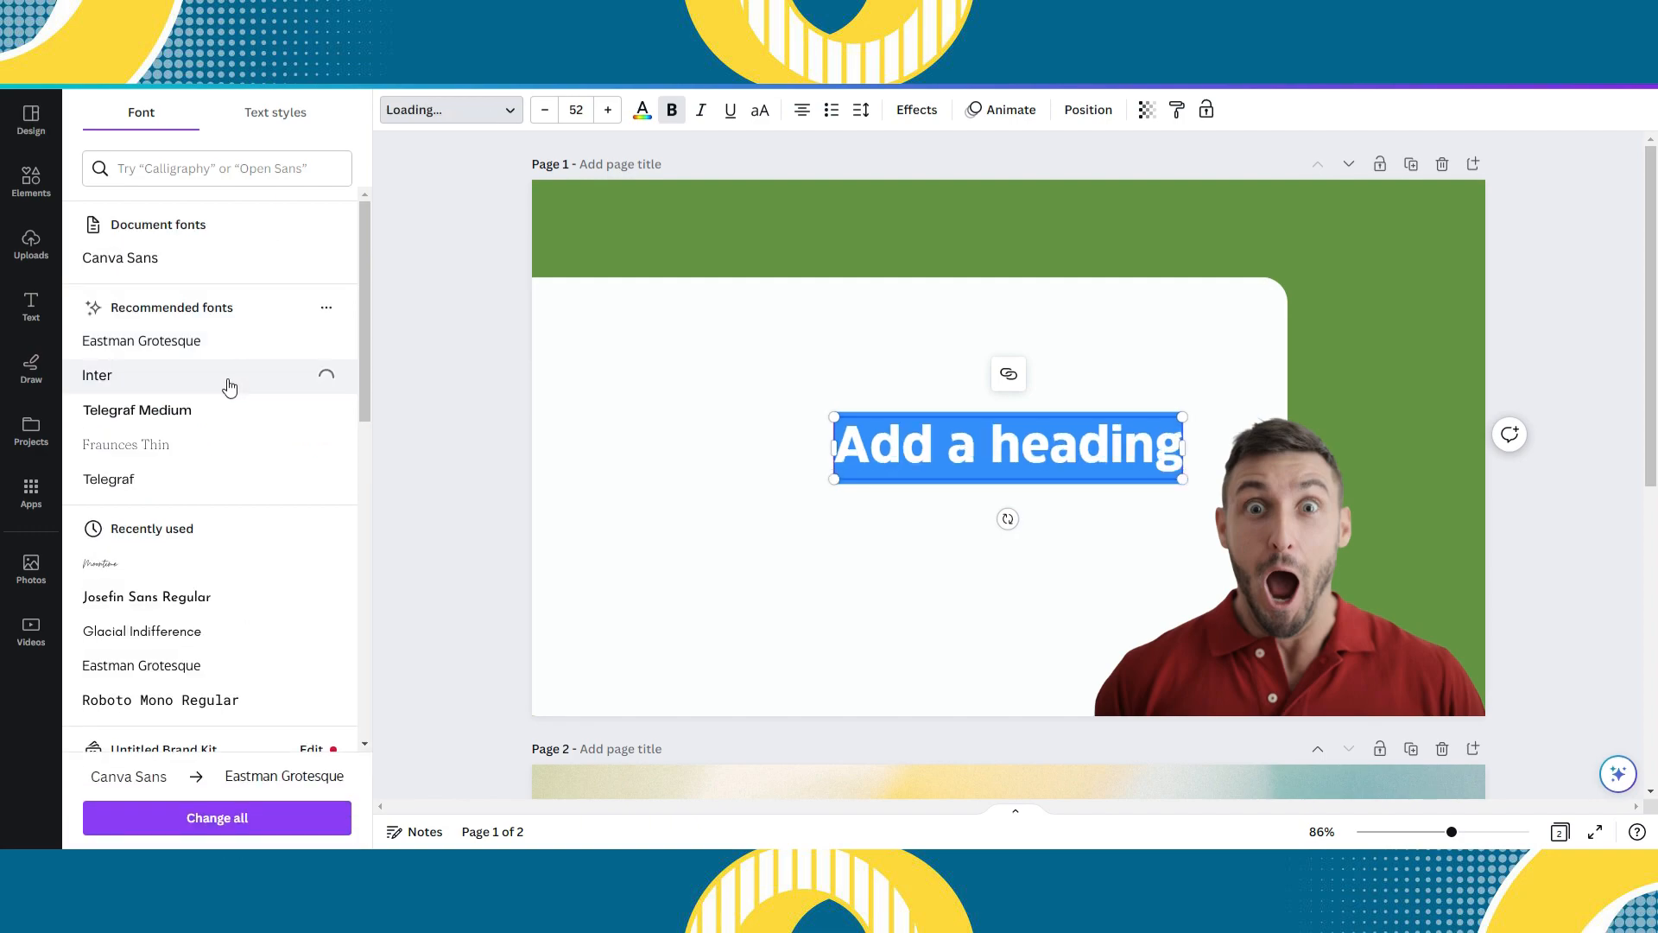
pyautogui.click(727, 508)
pyautogui.click(821, 437)
pyautogui.click(167, 376)
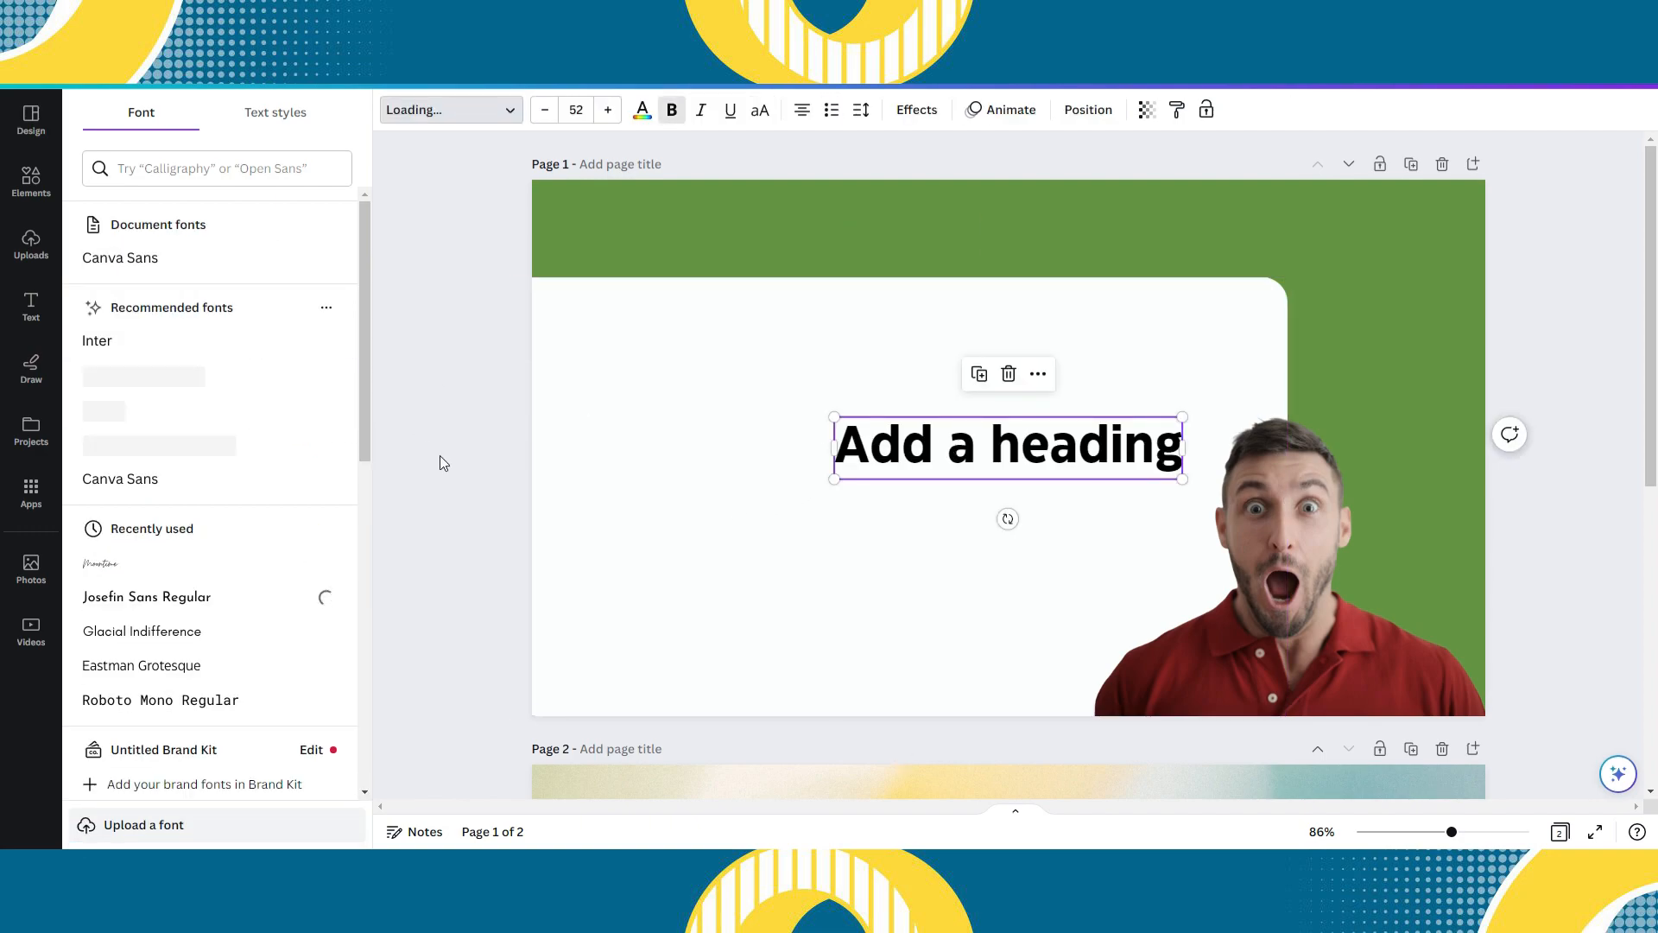
pyautogui.click(213, 427)
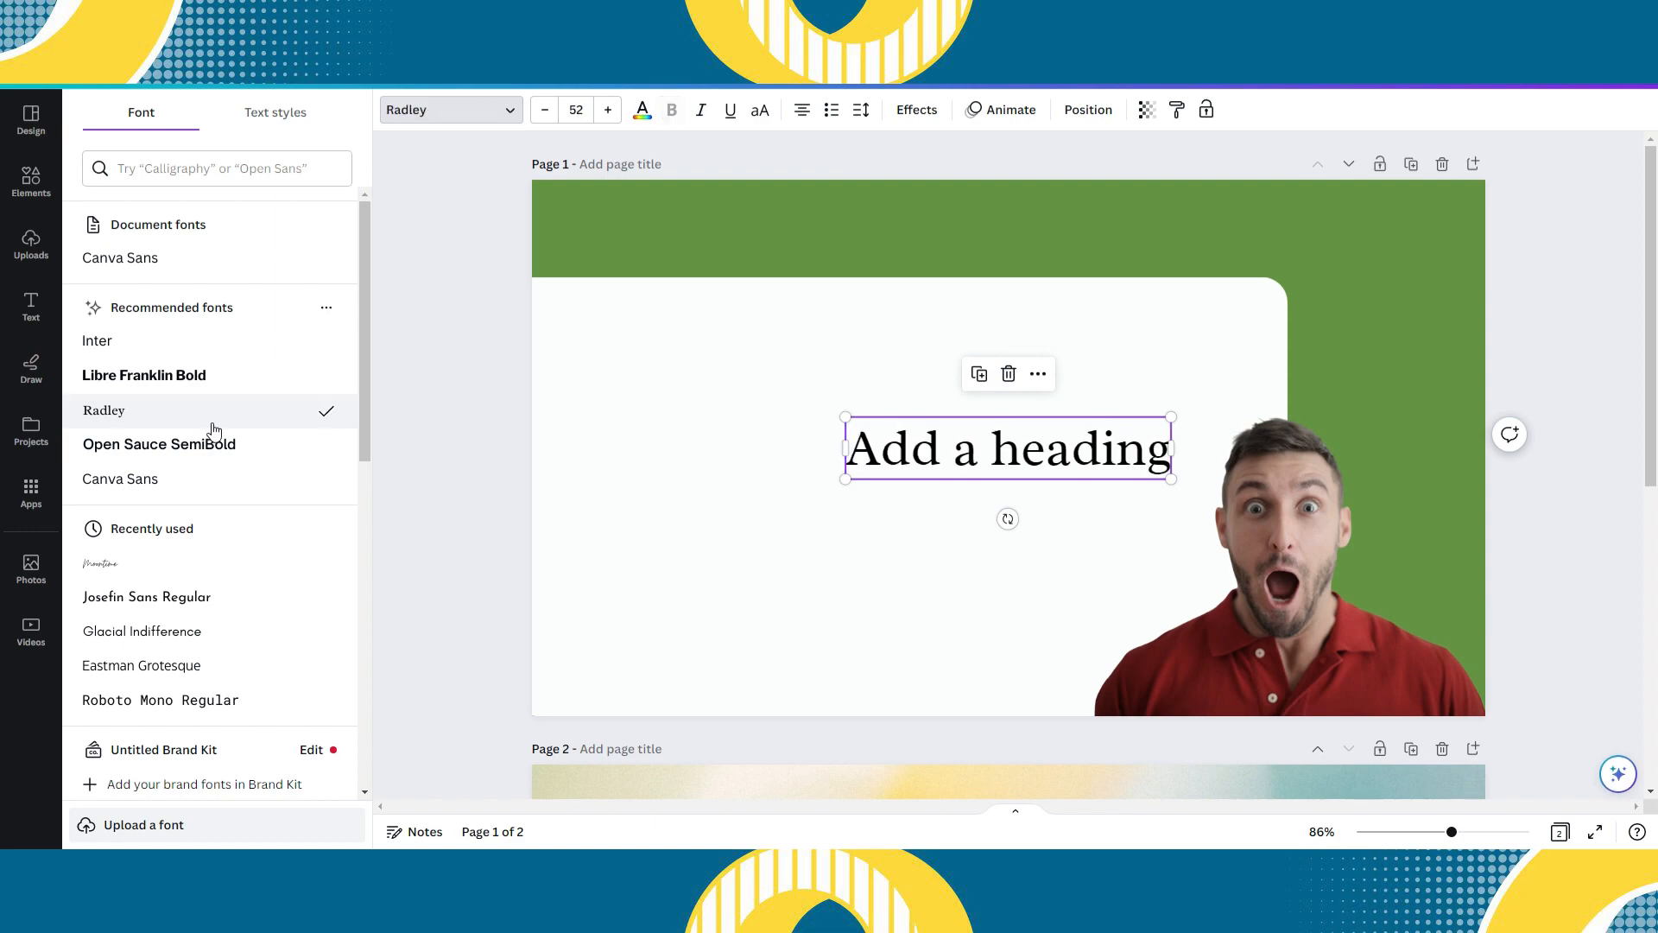
pyautogui.click(225, 458)
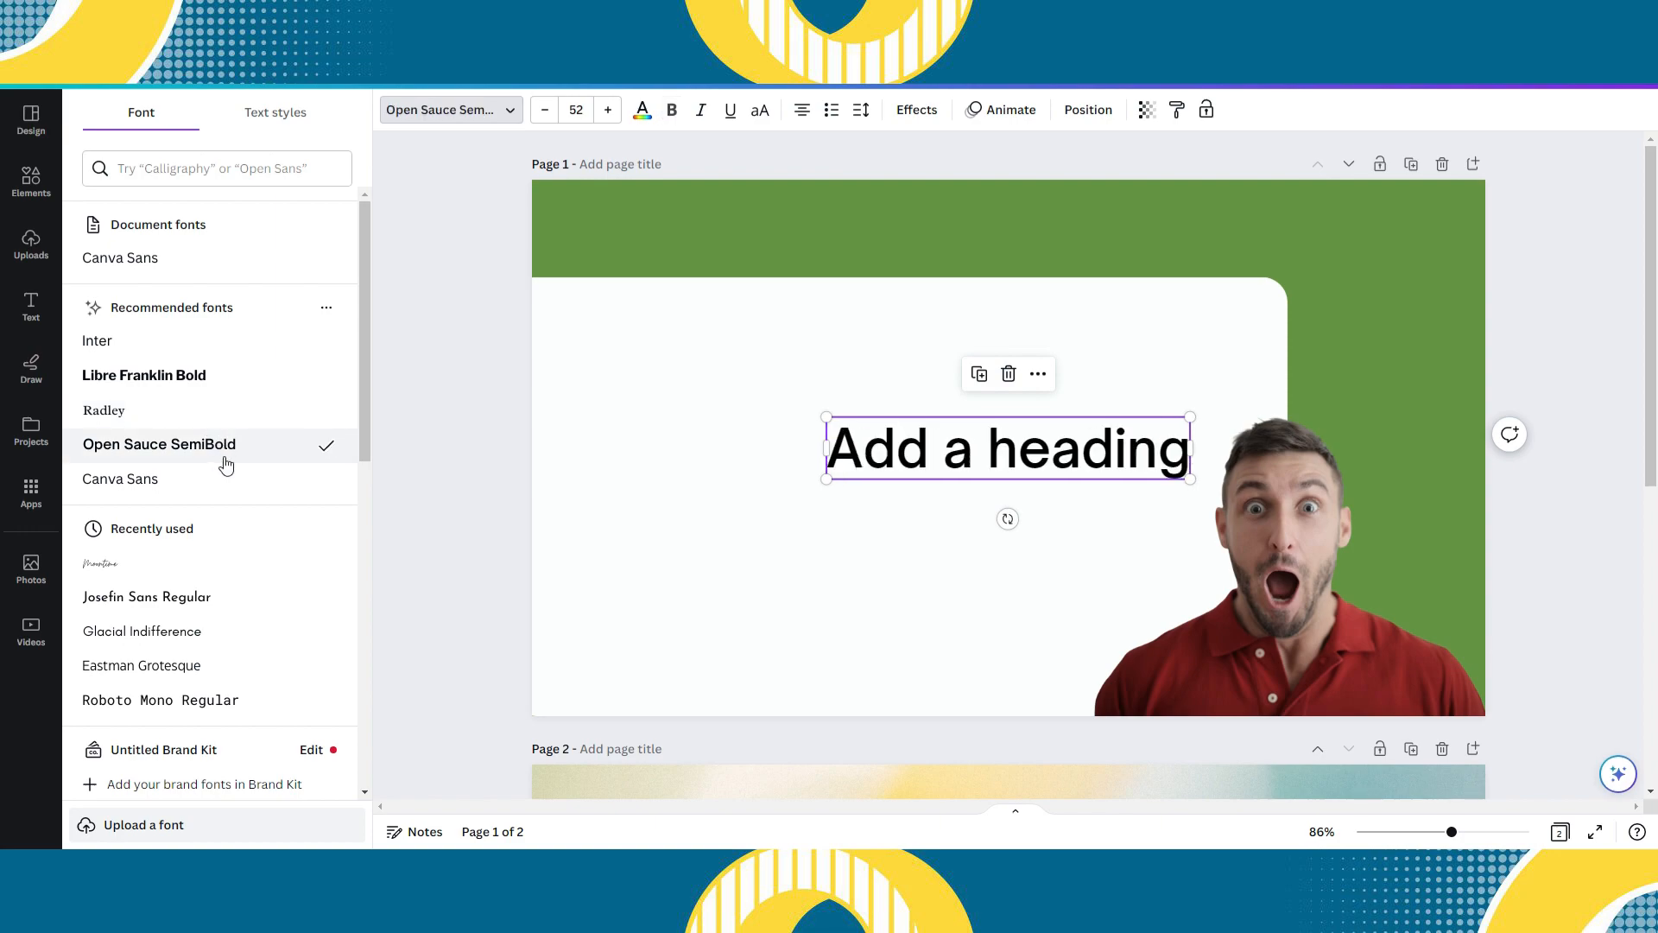
pyautogui.click(220, 489)
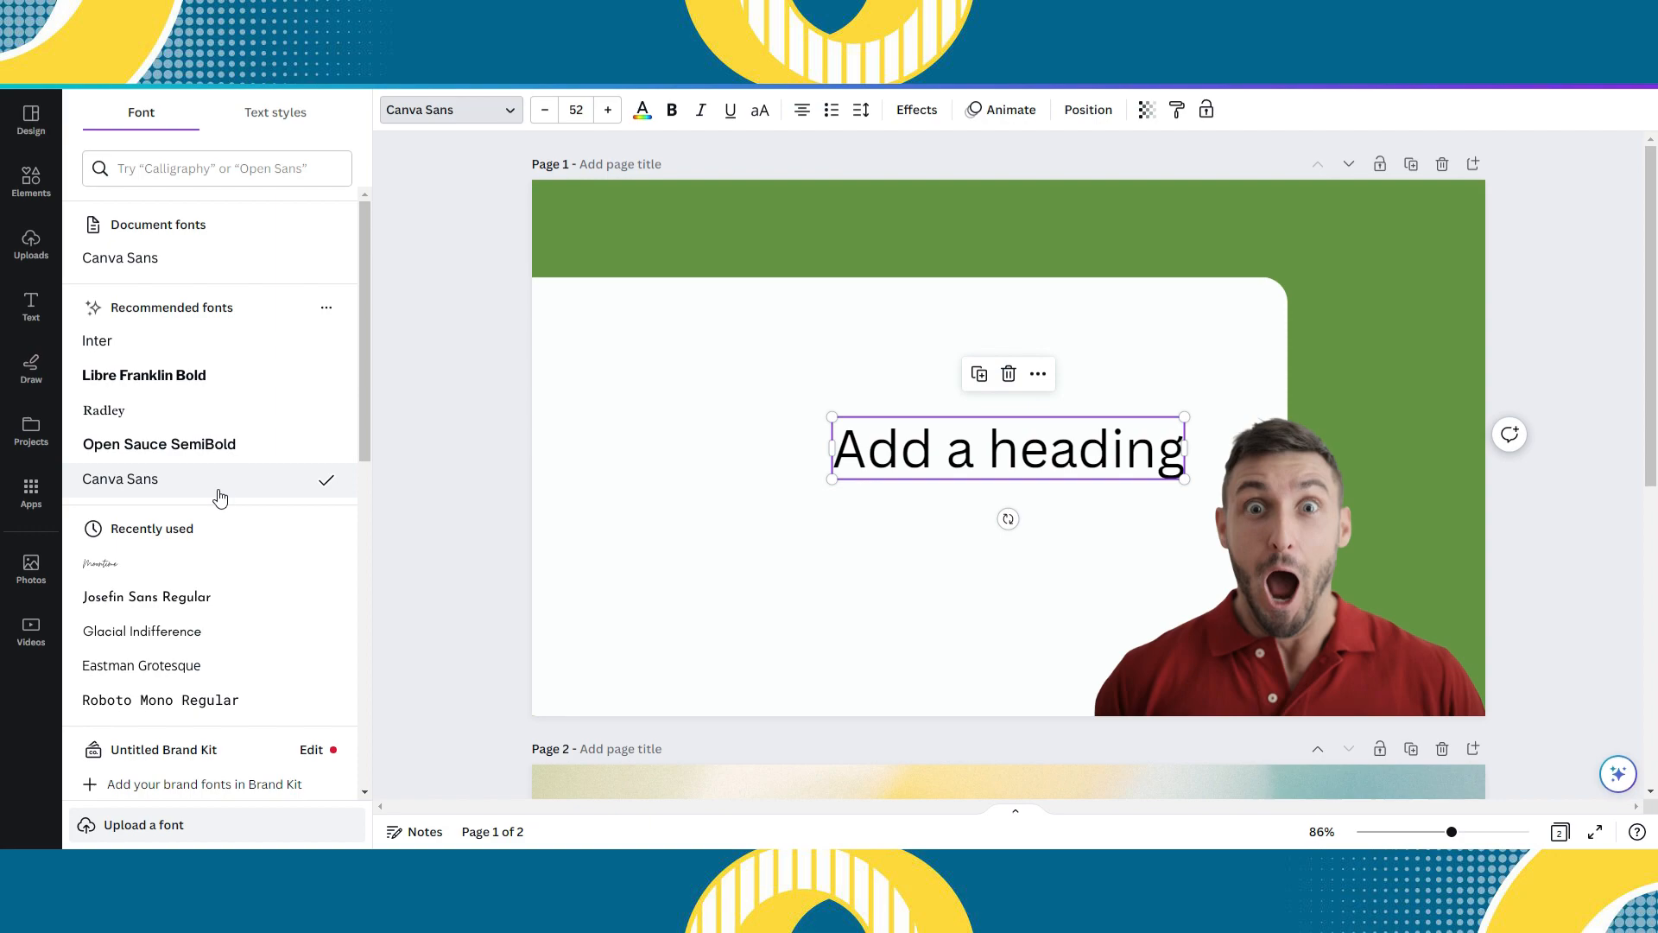
pyautogui.scroll(-2, 220, 497)
pyautogui.click(235, 489)
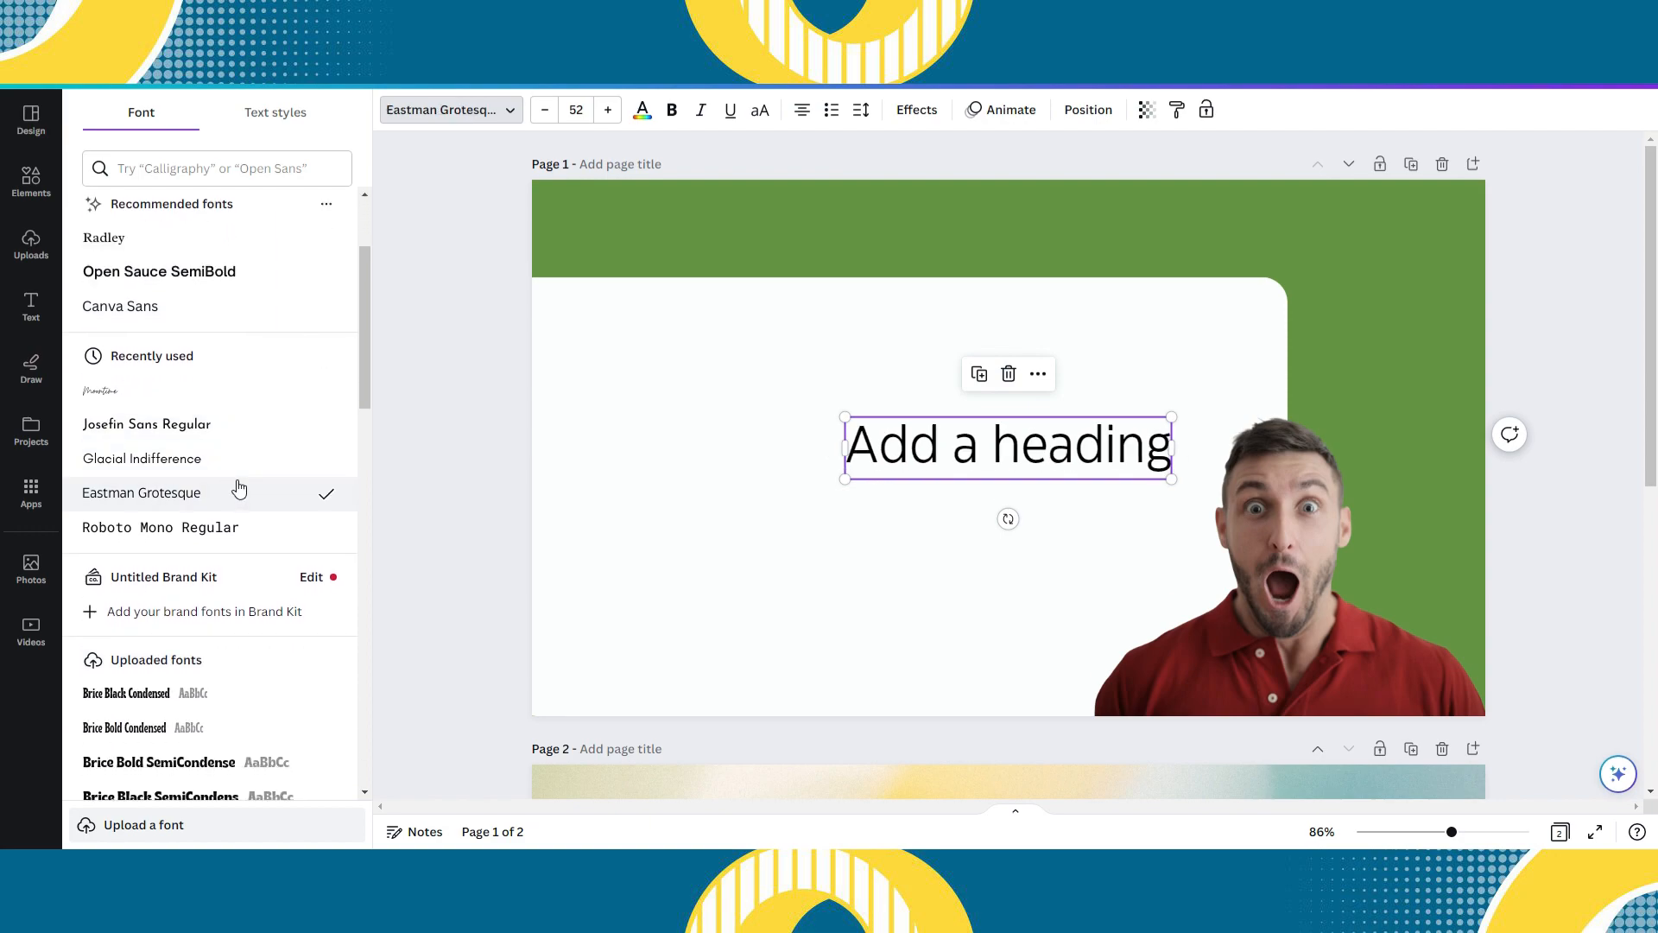
pyautogui.click(245, 468)
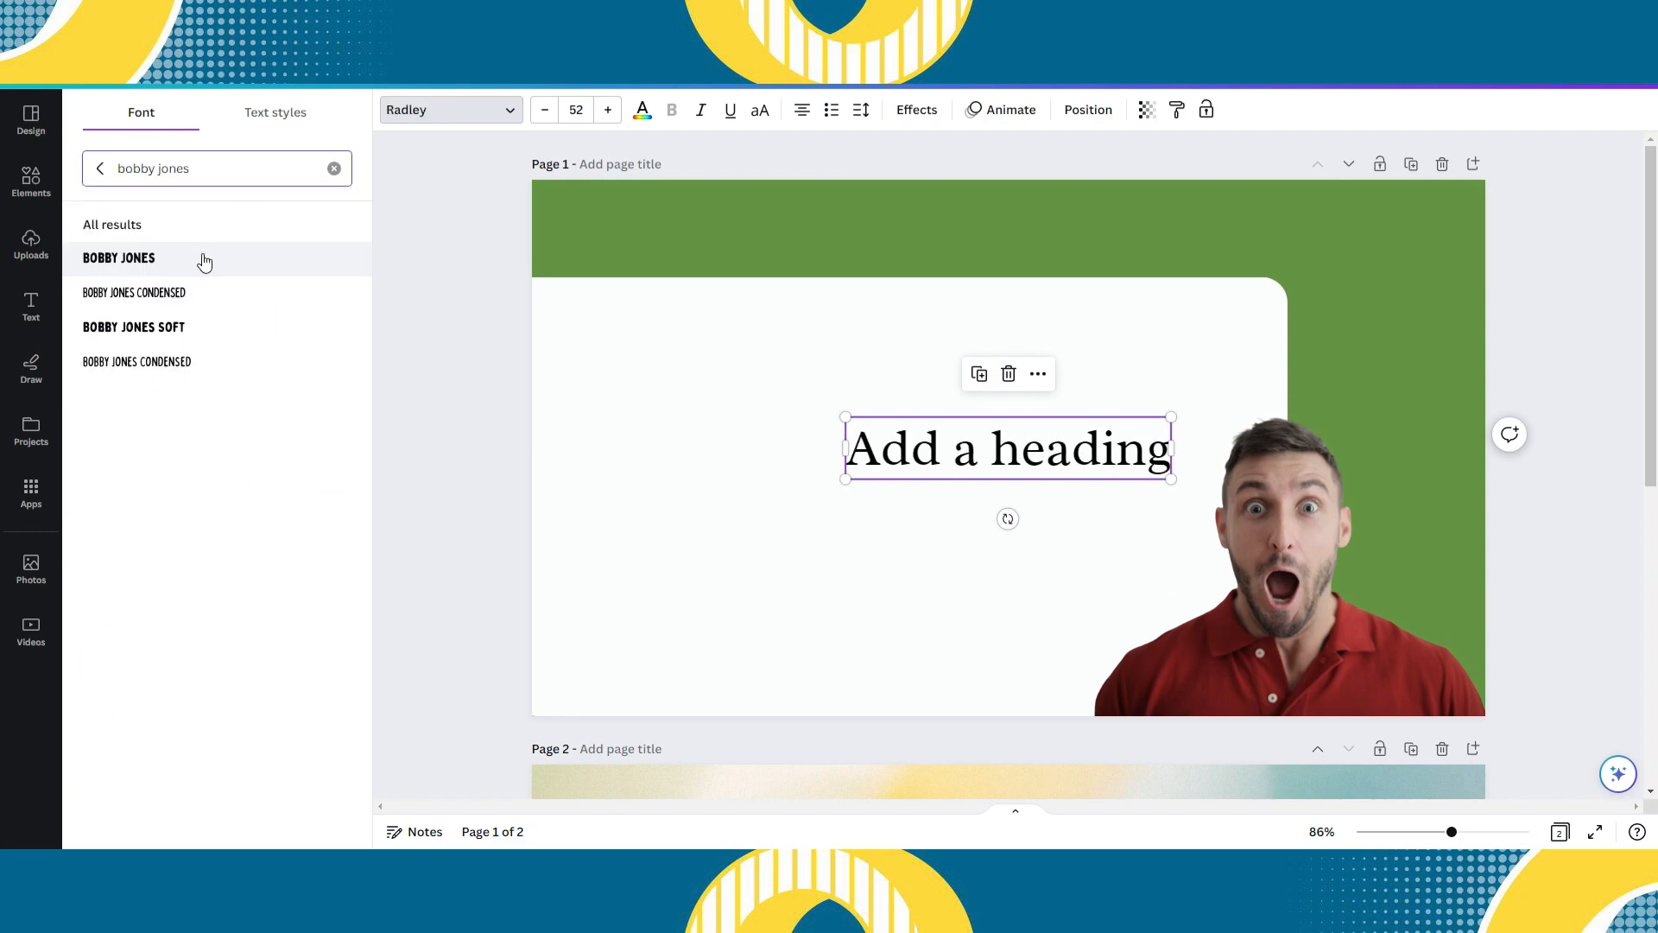
# - Find the Bobby Jones Soft font for the heading and place its widened text box higher on the white shape
pyautogui.click(204, 326)
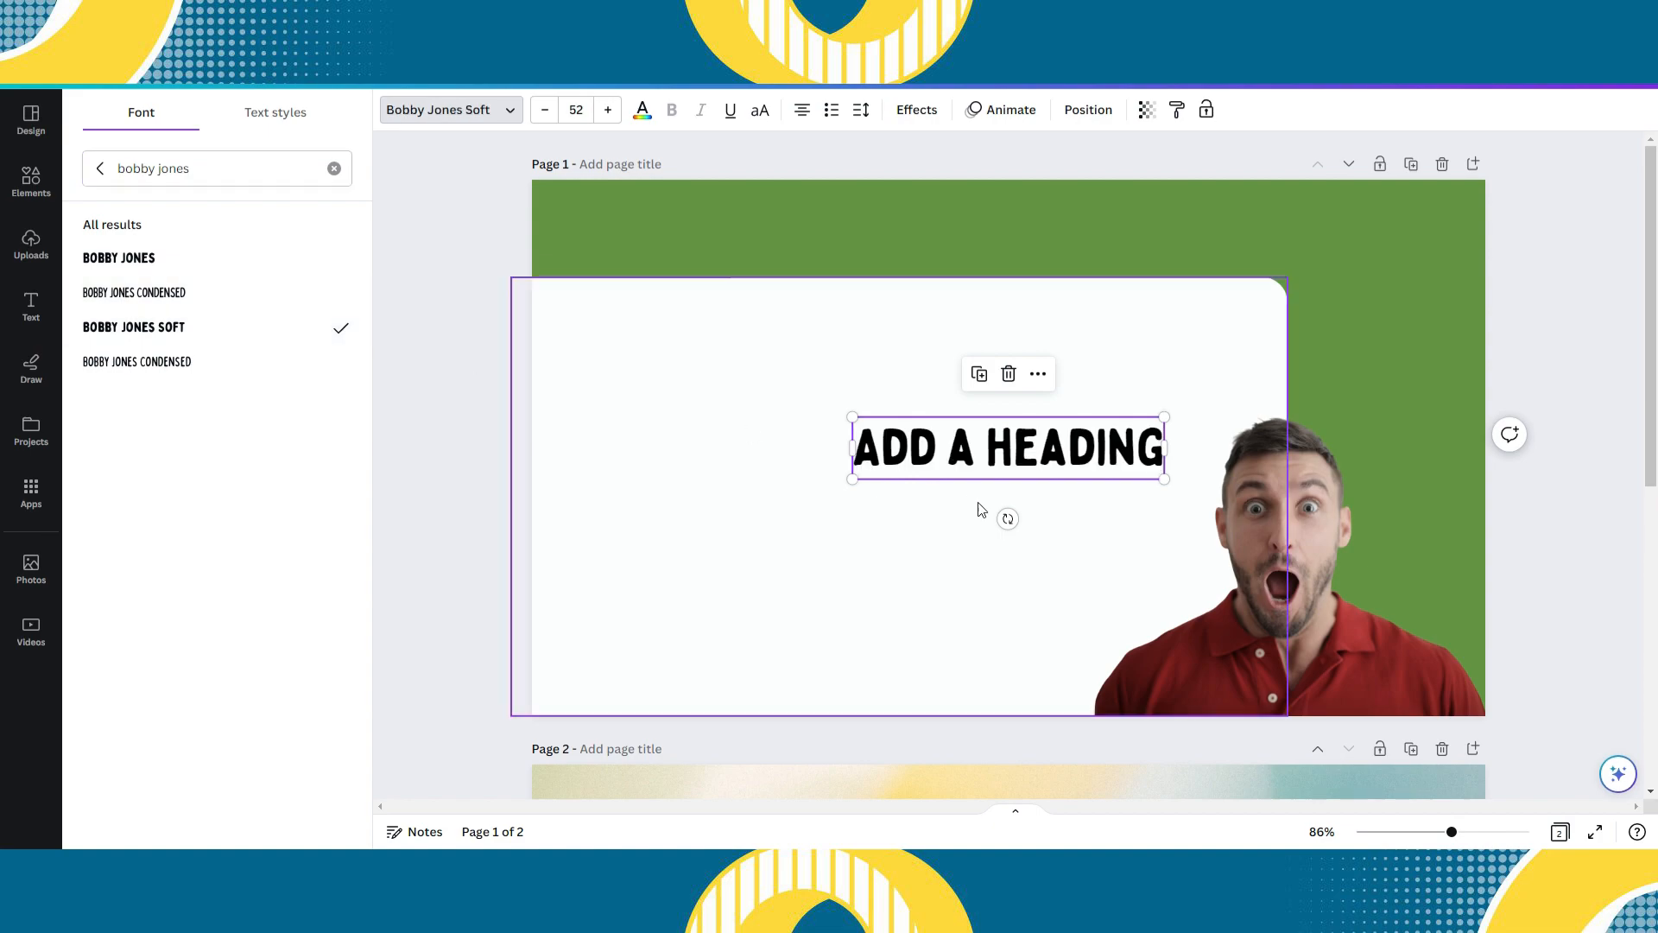
pyautogui.click(994, 519)
pyautogui.moveTo(998, 462); pyautogui.dragTo(759, 412)
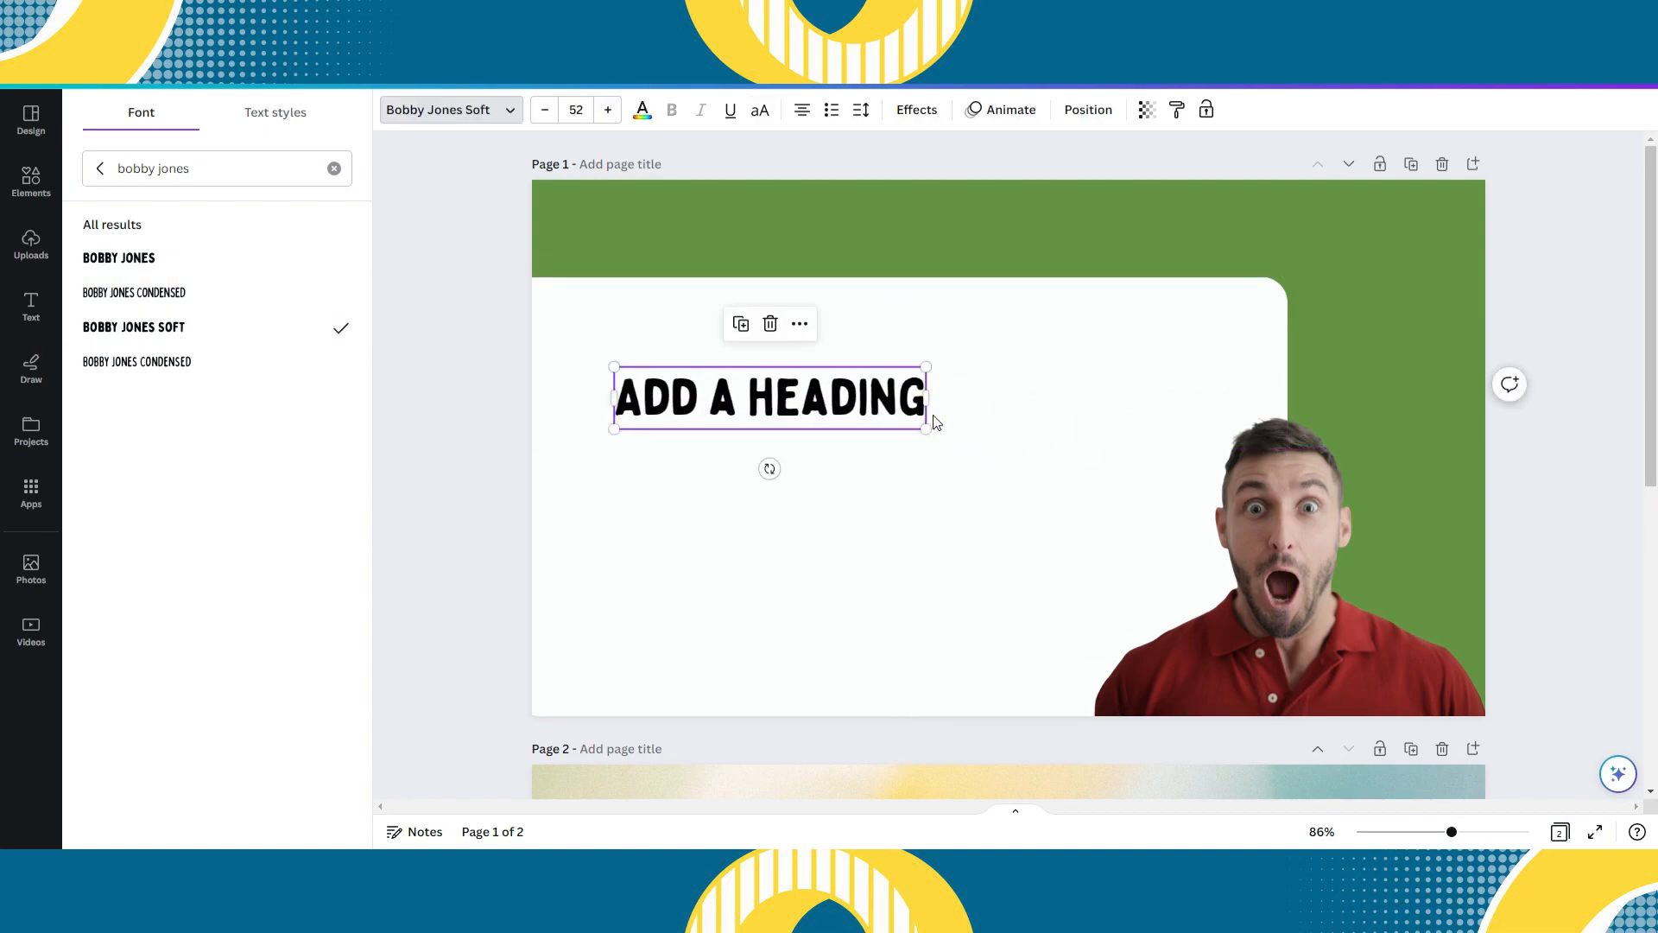
pyautogui.moveTo(930, 397); pyautogui.dragTo(1121, 402)
# - Give the heading an outlined text effect, with white as the effect colour and black as the text colour
pyautogui.doubleClick(1080, 412)
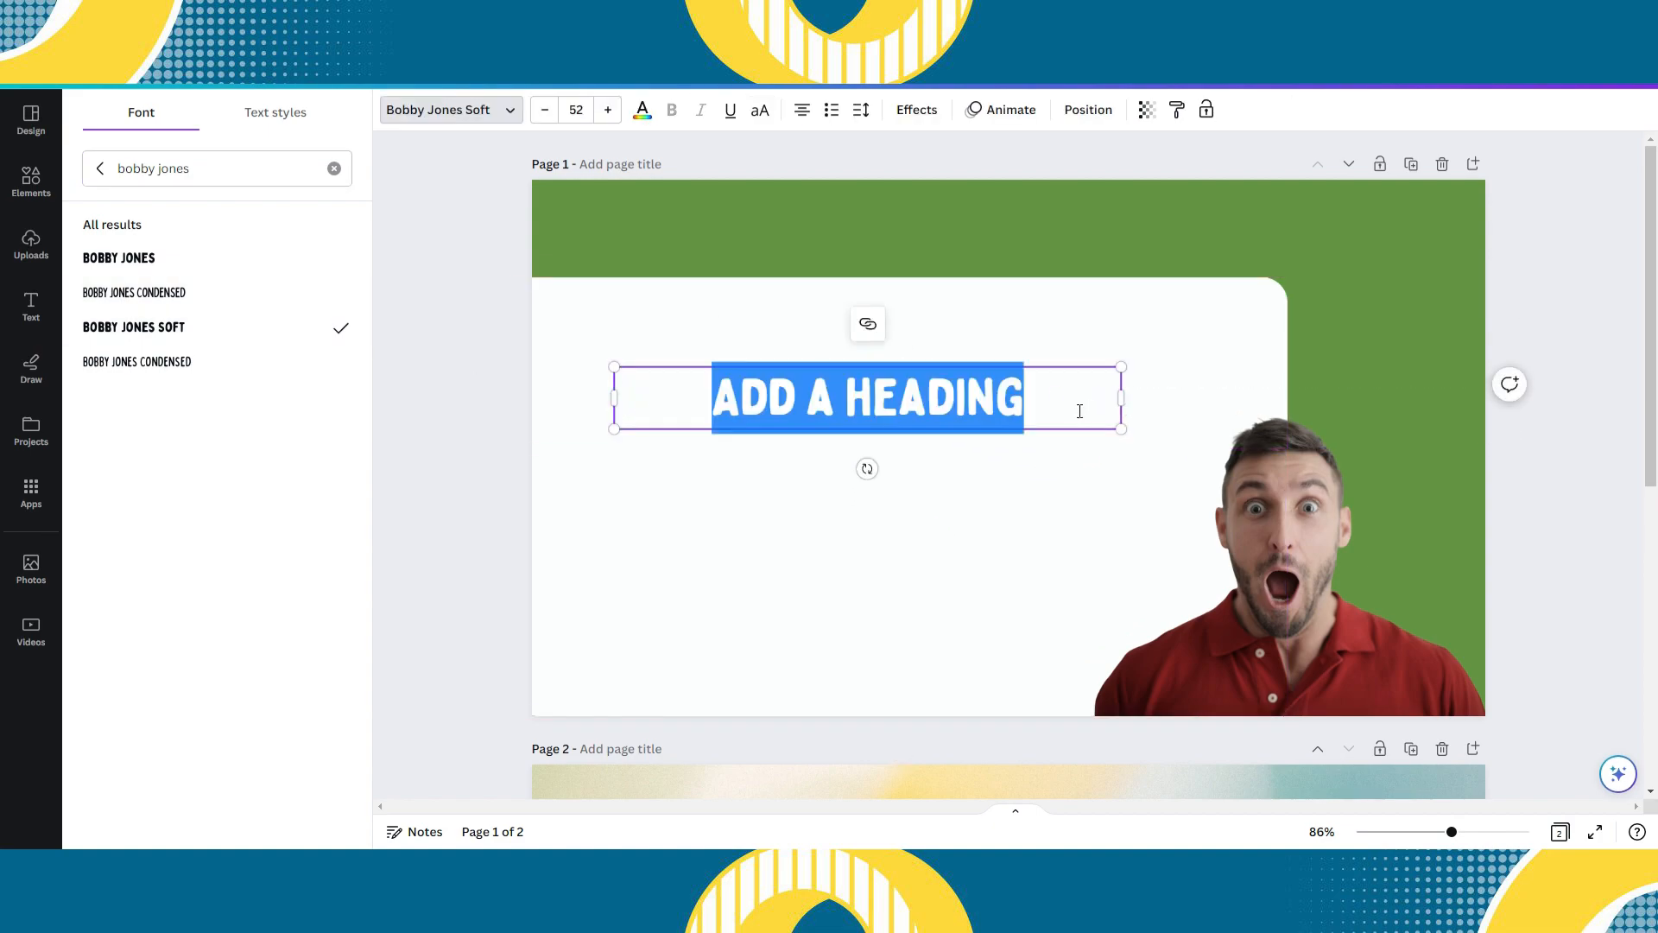
pyautogui.click(916, 119)
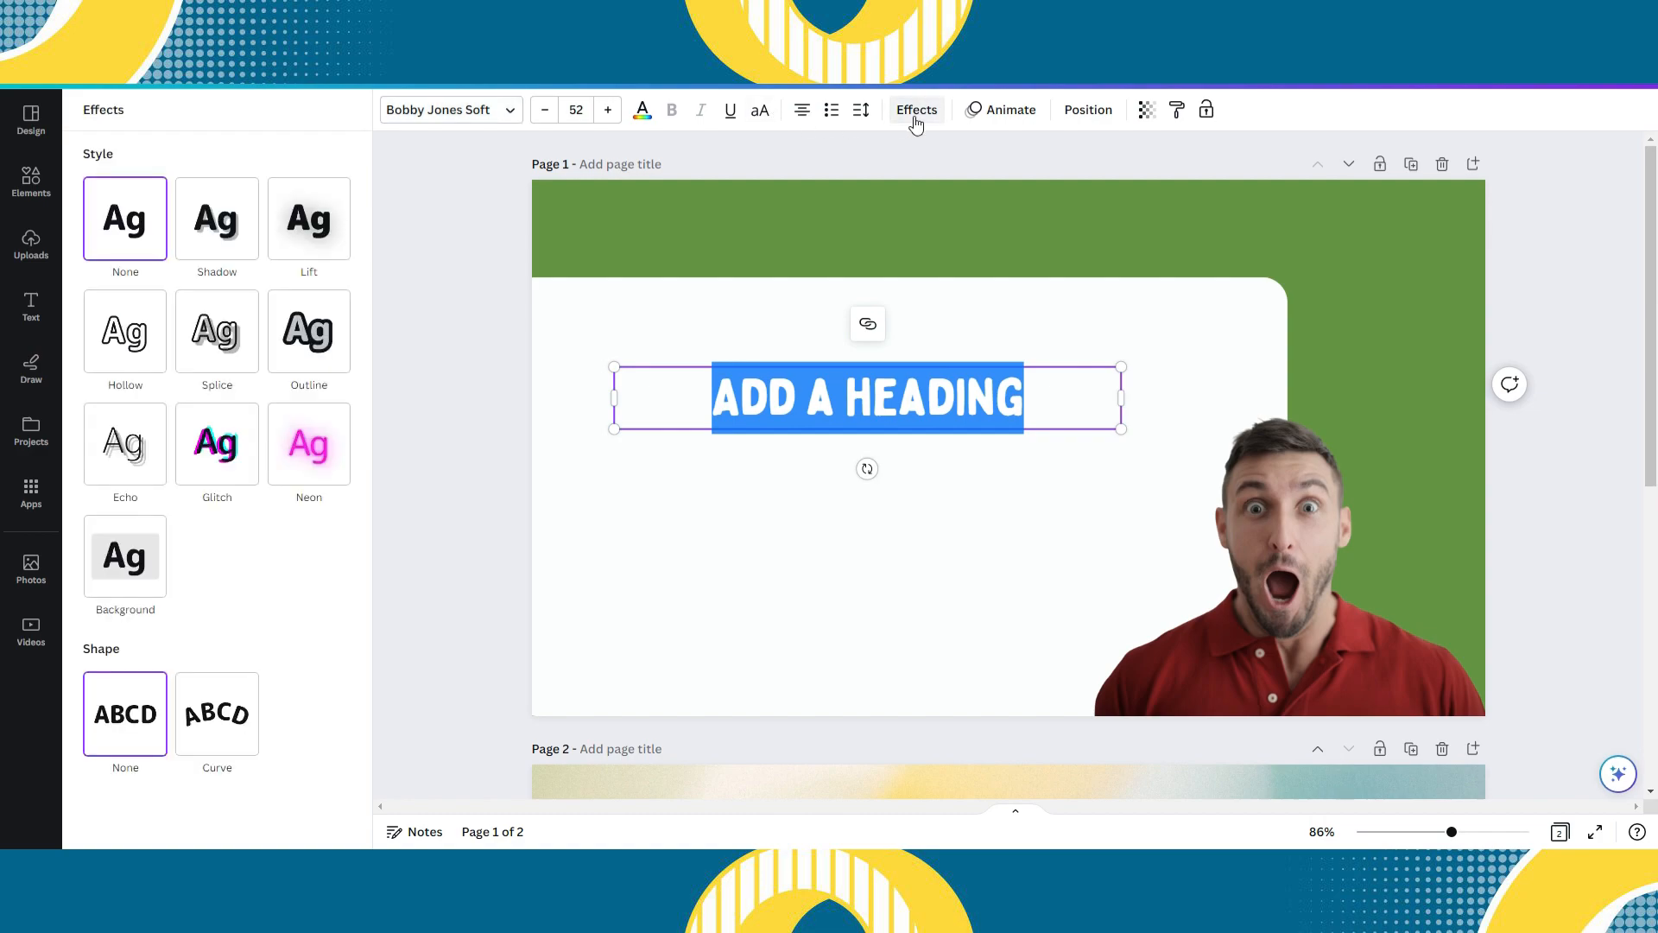
pyautogui.click(642, 112)
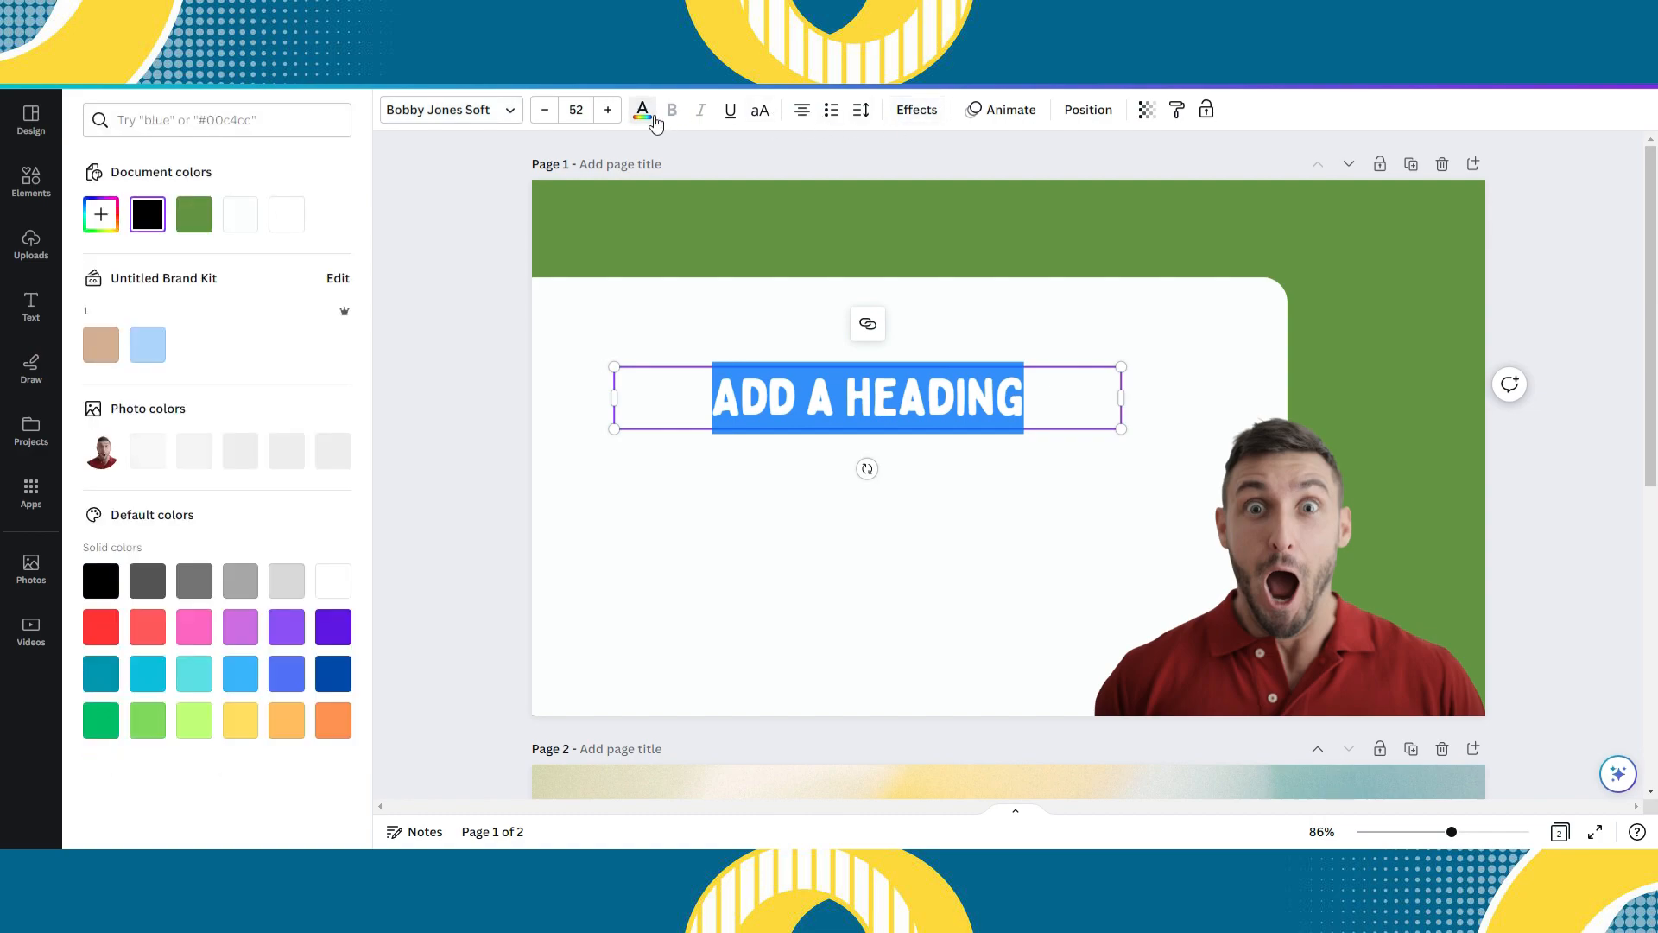
pyautogui.click(287, 215)
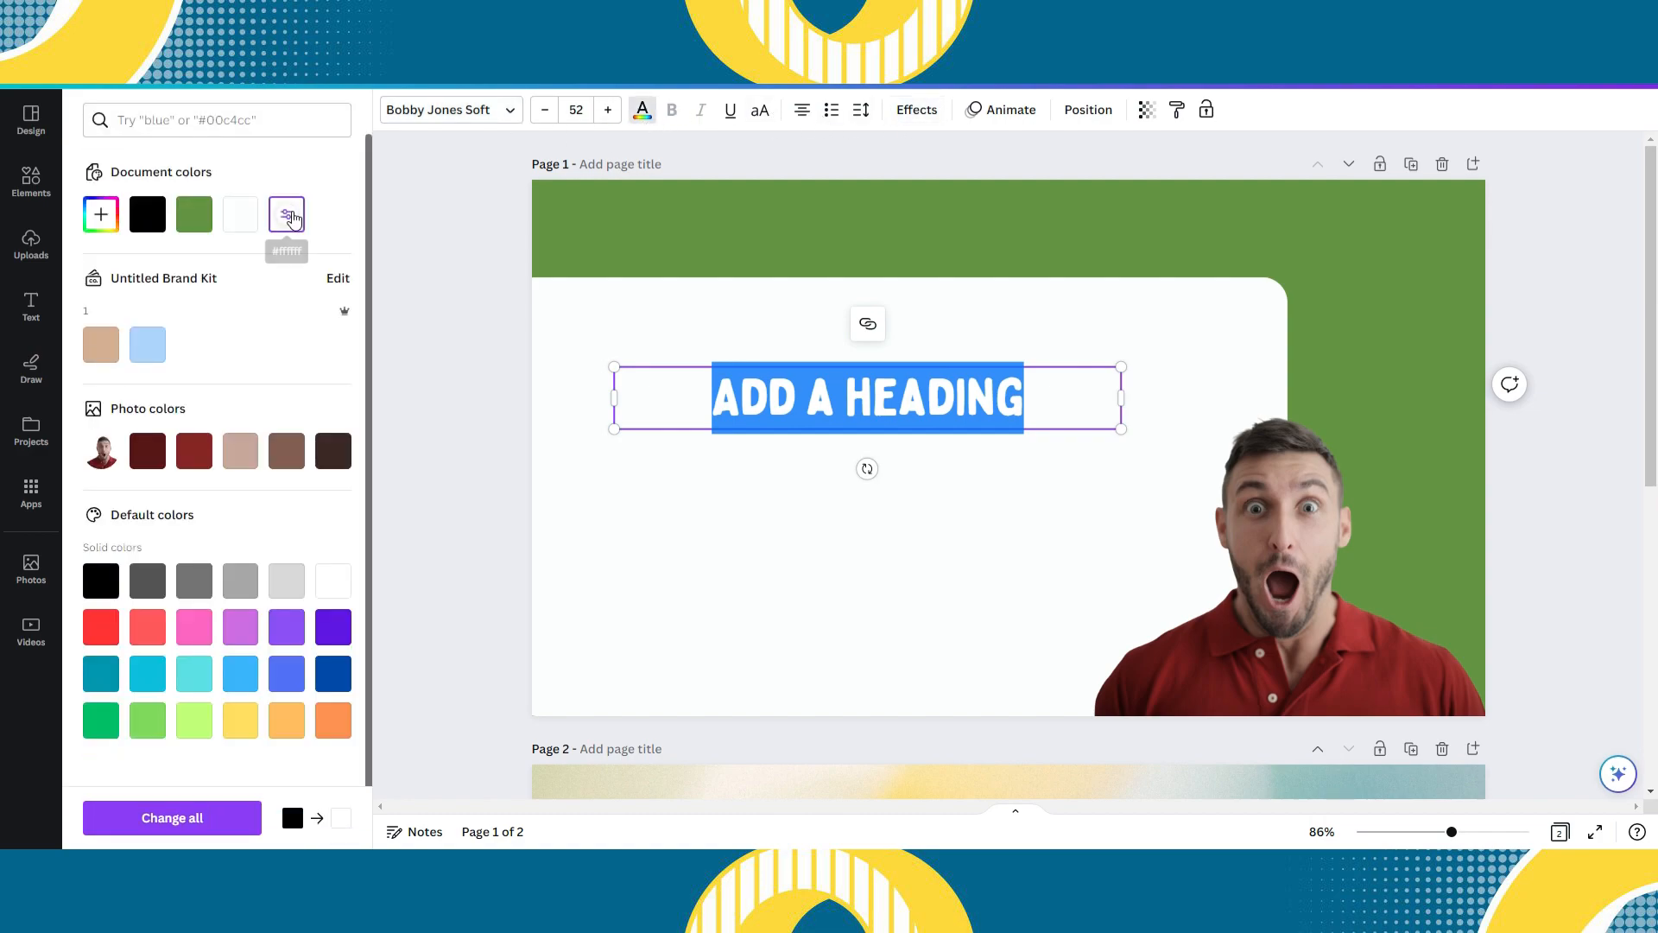
pyautogui.click(916, 110)
pyautogui.click(275, 290)
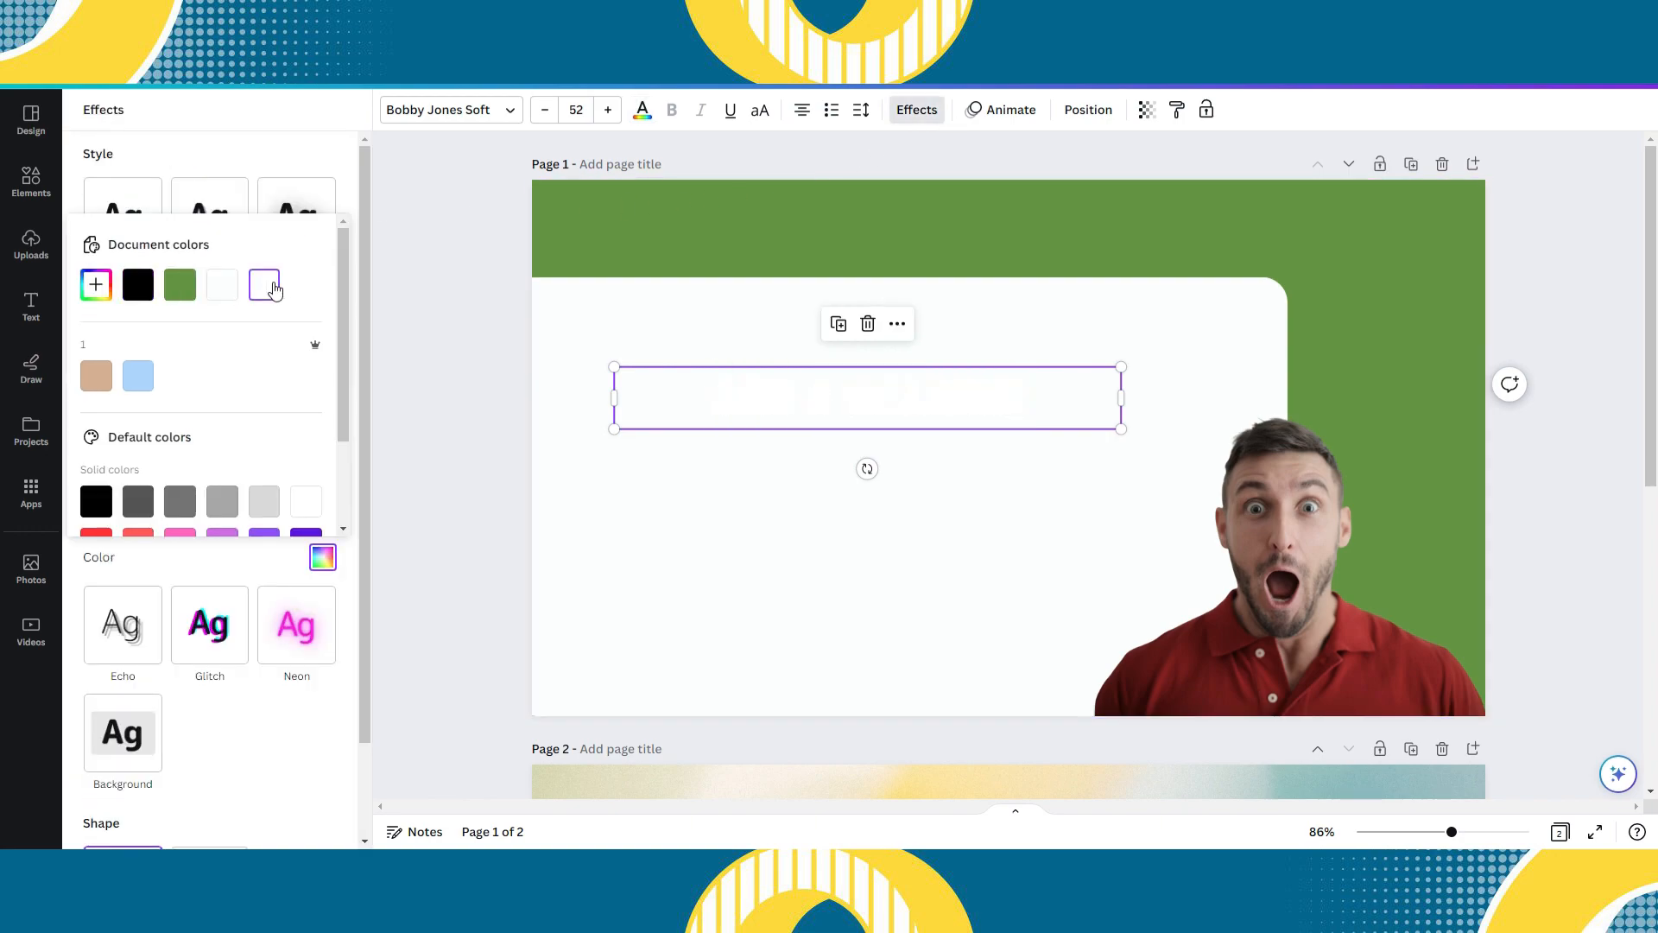
pyautogui.click(642, 110)
pyautogui.click(148, 215)
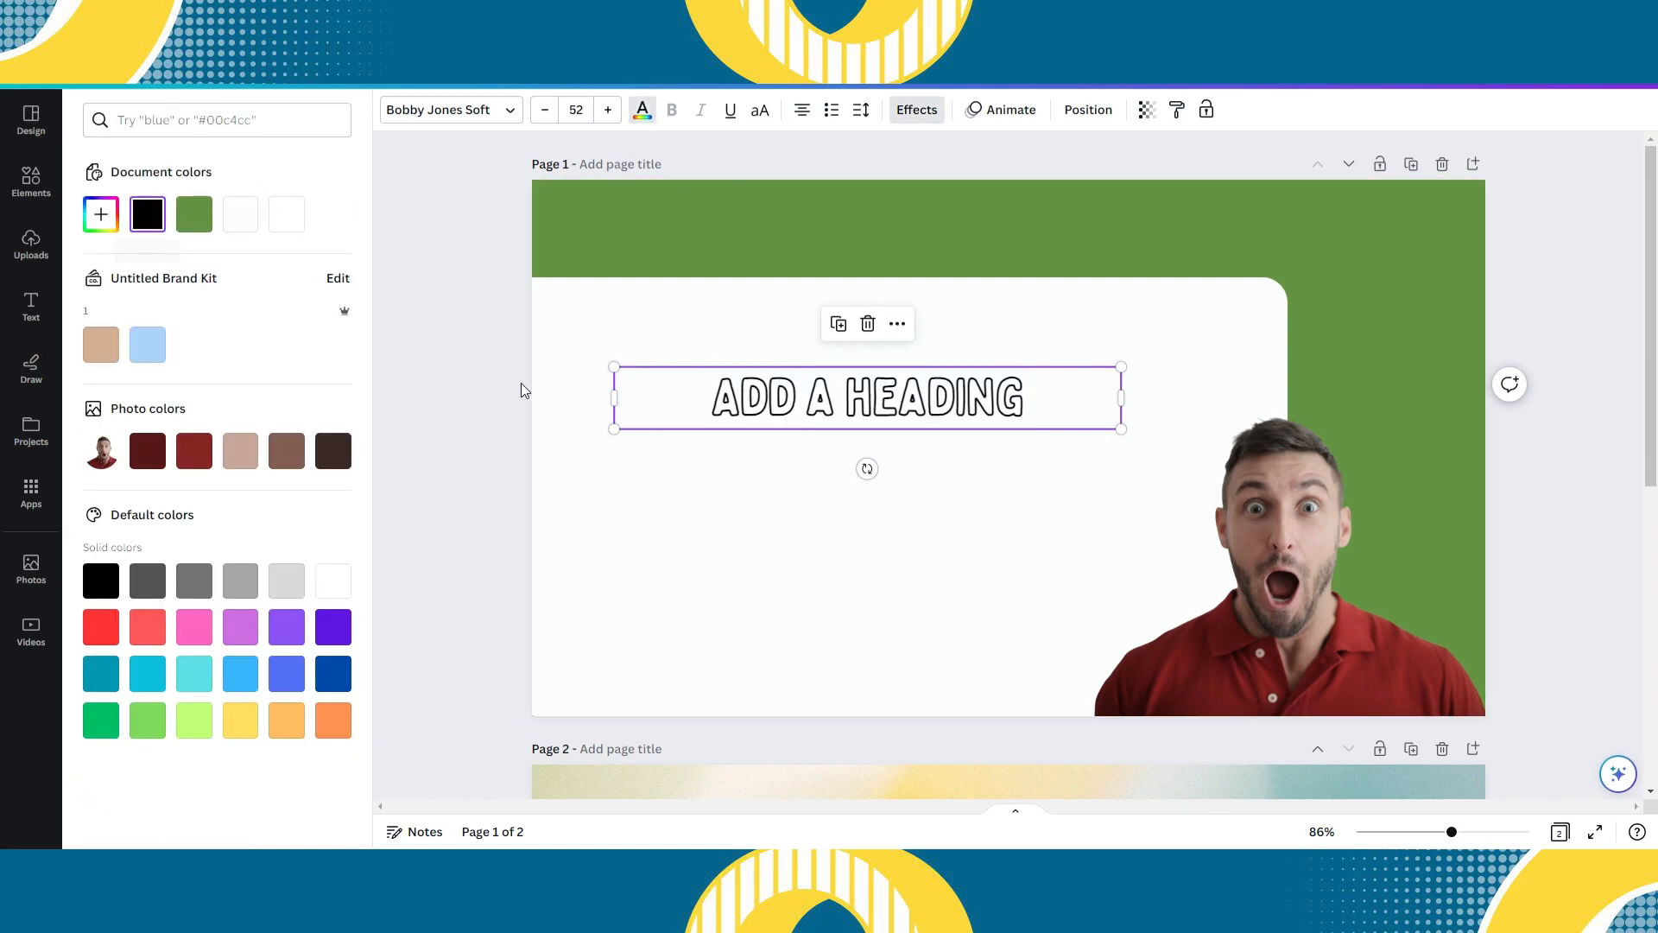
# - Replace the heading's placeholder text with "CREATE SHOPIFY STORE"
pyautogui.click(659, 470)
pyautogui.click(699, 404)
pyautogui.click(1002, 406)
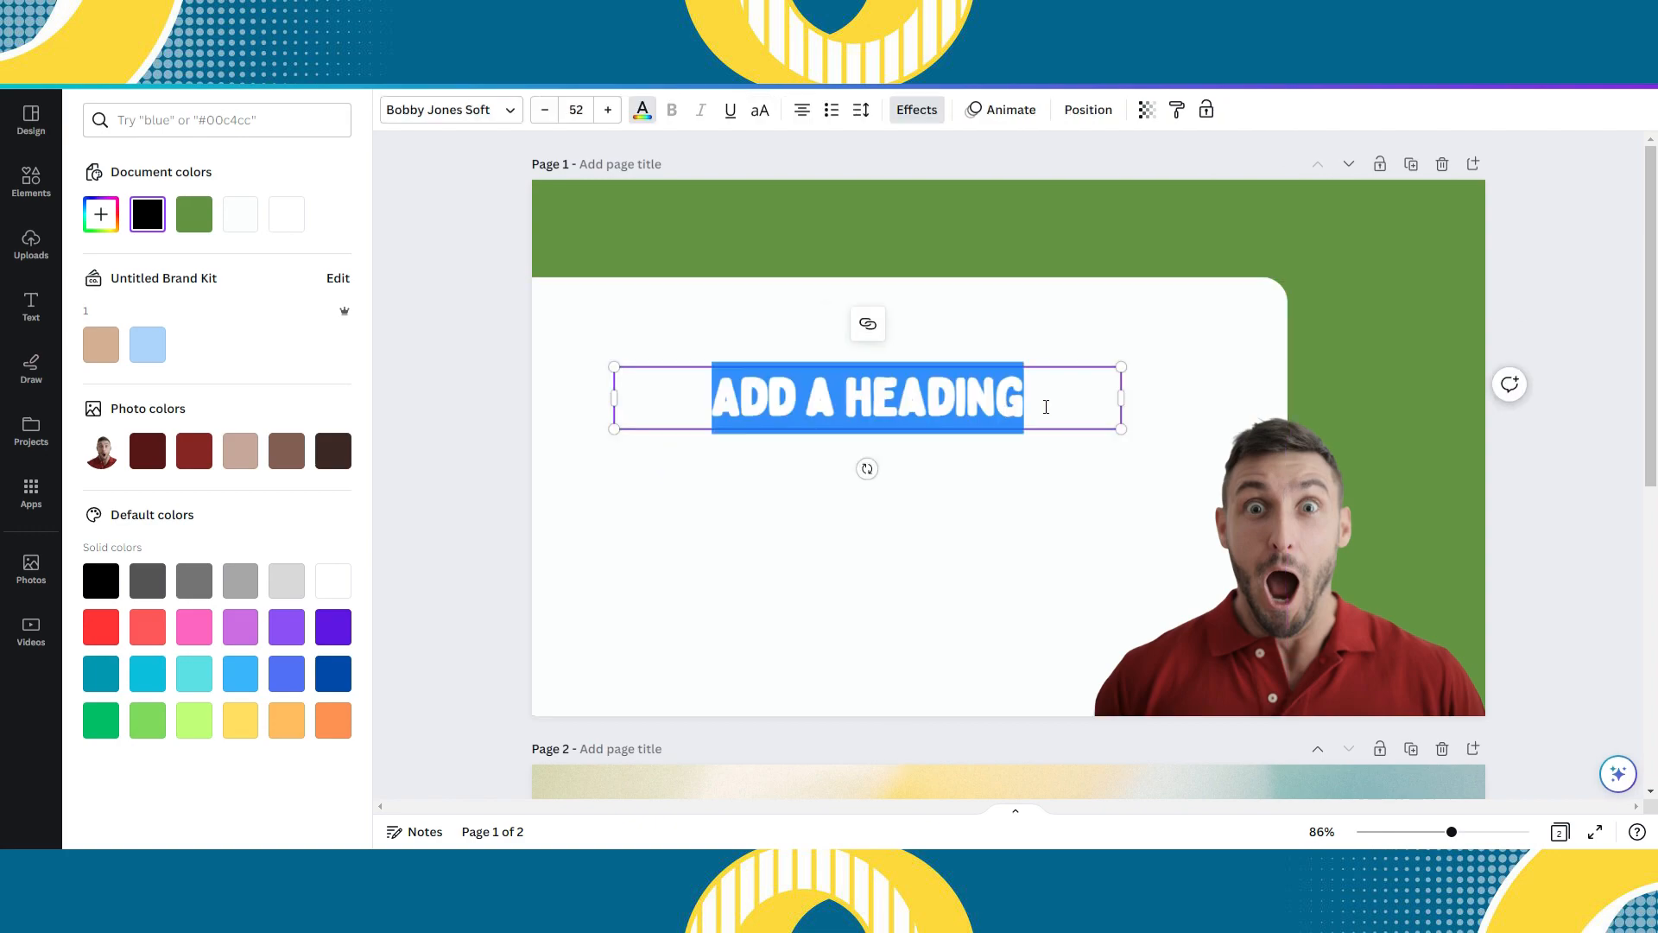
pyautogui.click(1085, 485)
pyautogui.click(951, 412)
pyautogui.click(1042, 401)
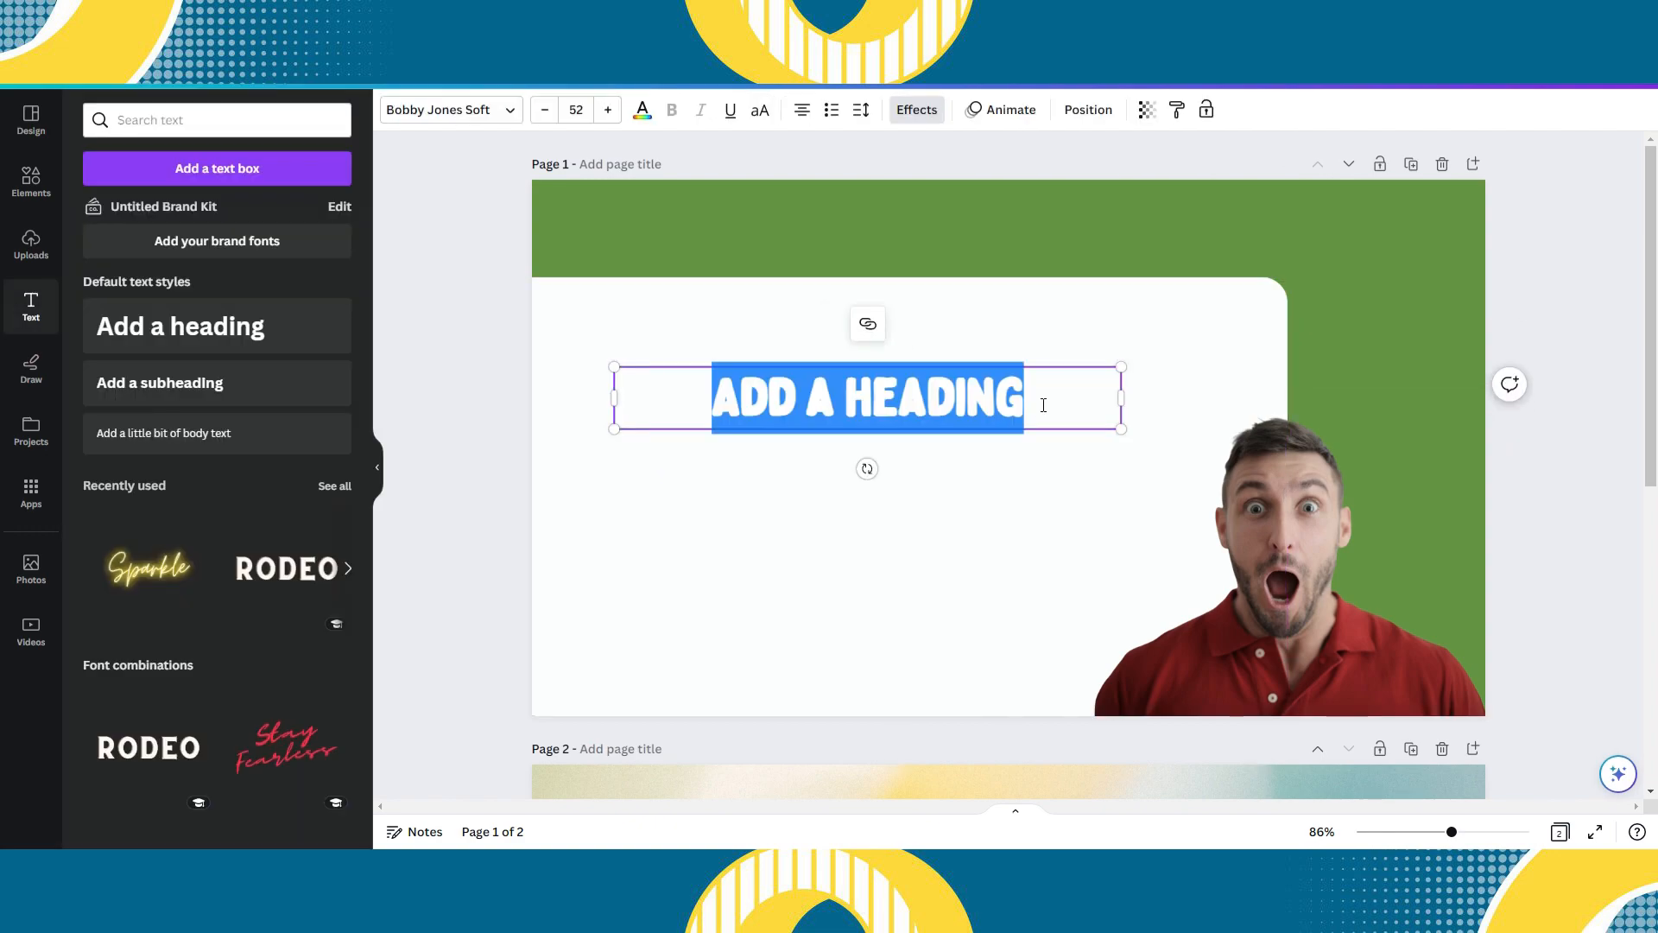
pyautogui.write('CREATE')
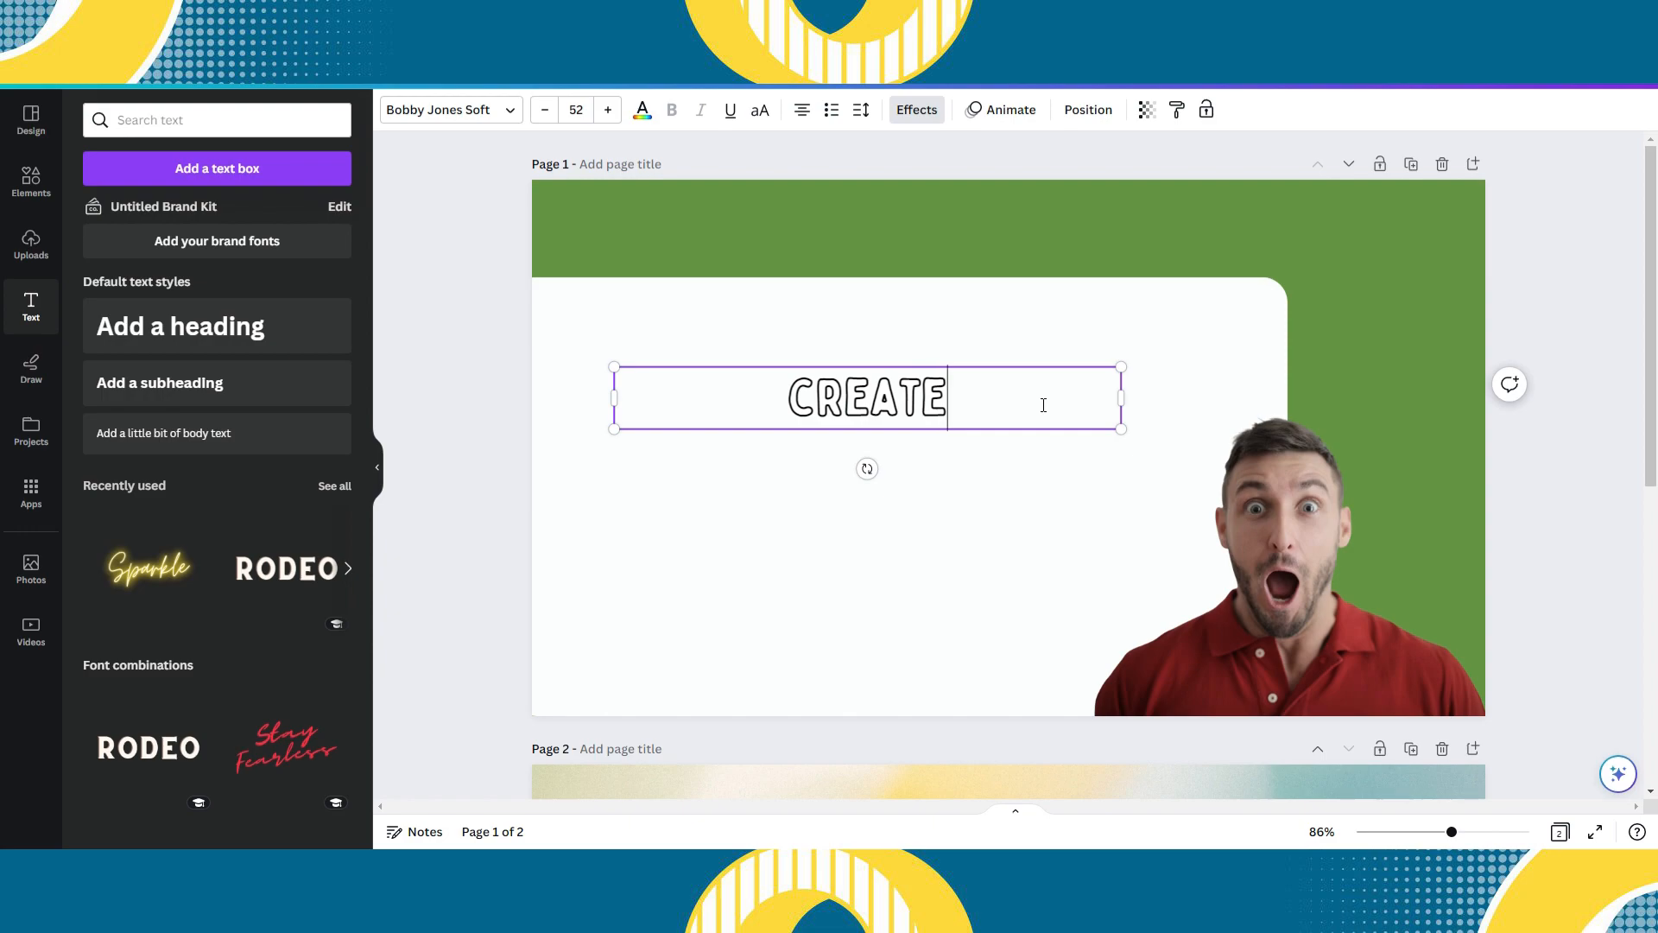
pyautogui.write(' SHOP')
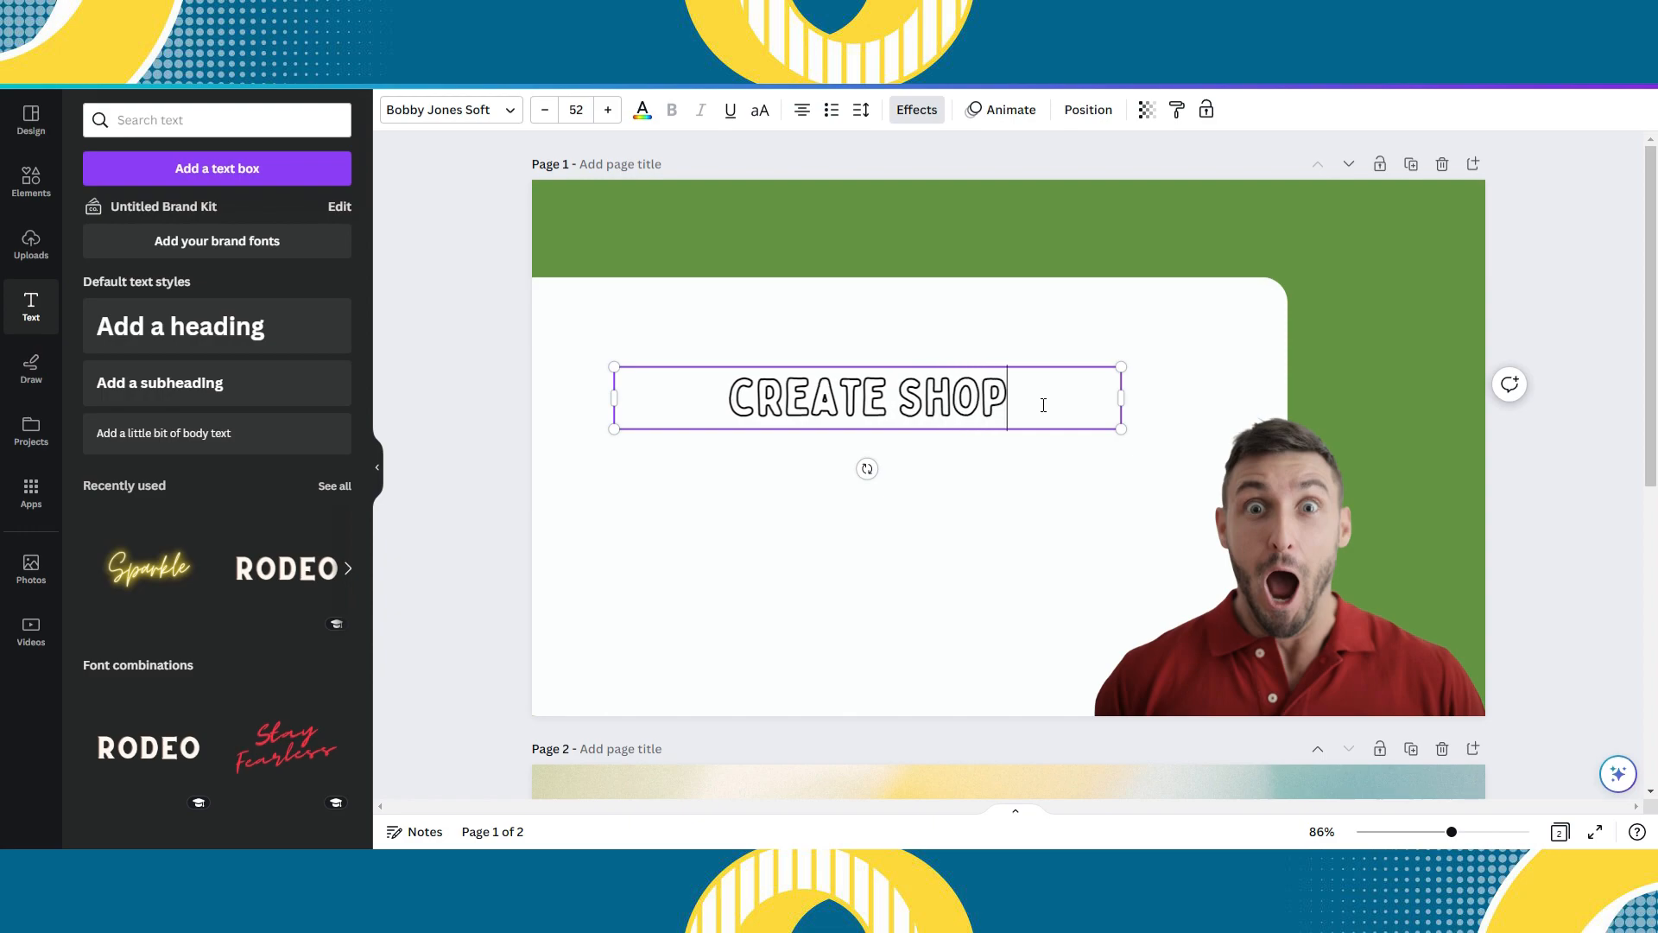
pyautogui.write('IFY STORE')
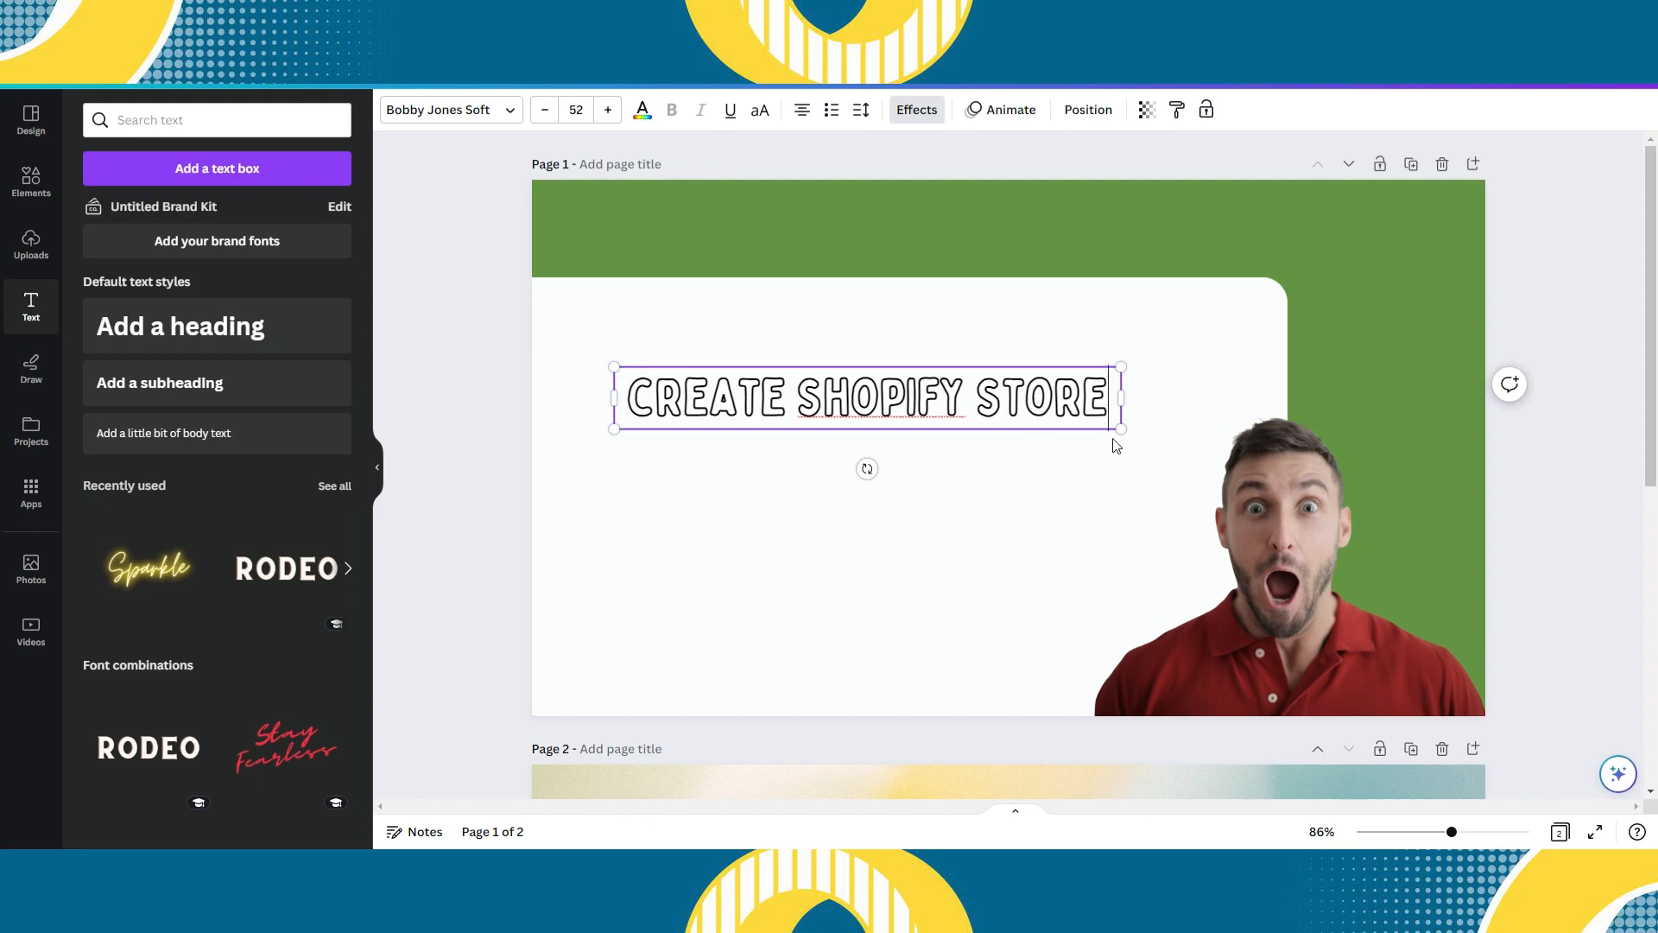
# - Break the heading into two lines, with "CREATE" above "SHOPIFY STORE"
pyautogui.click(991, 410)
pyautogui.press('Return')
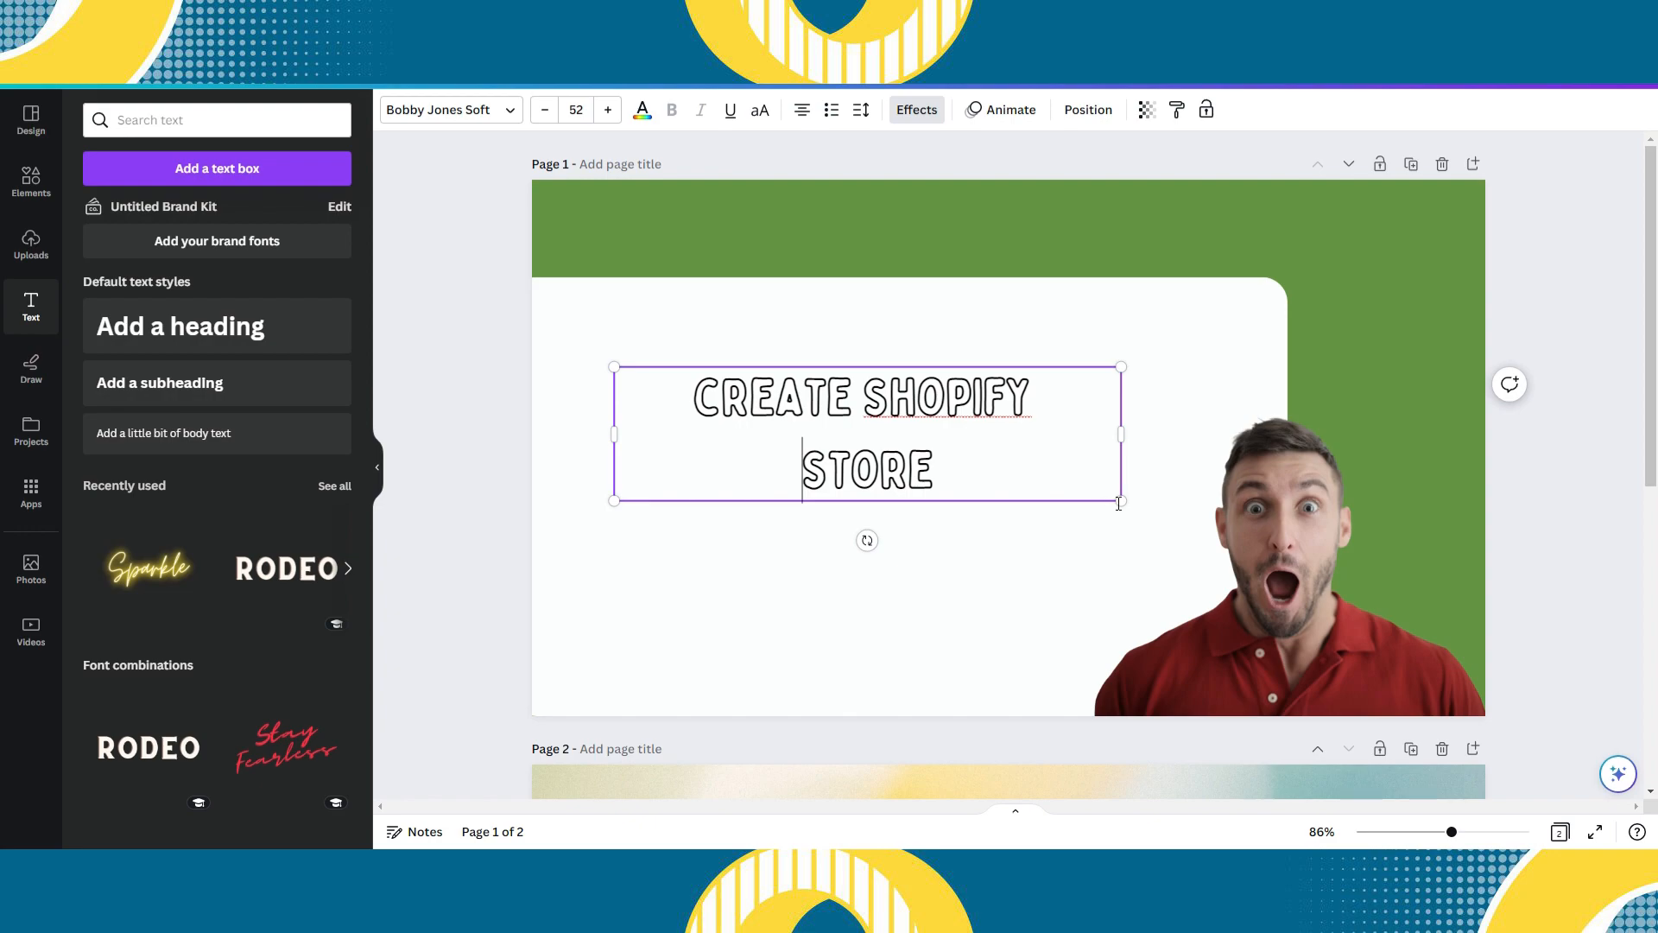
pyautogui.press('Return')
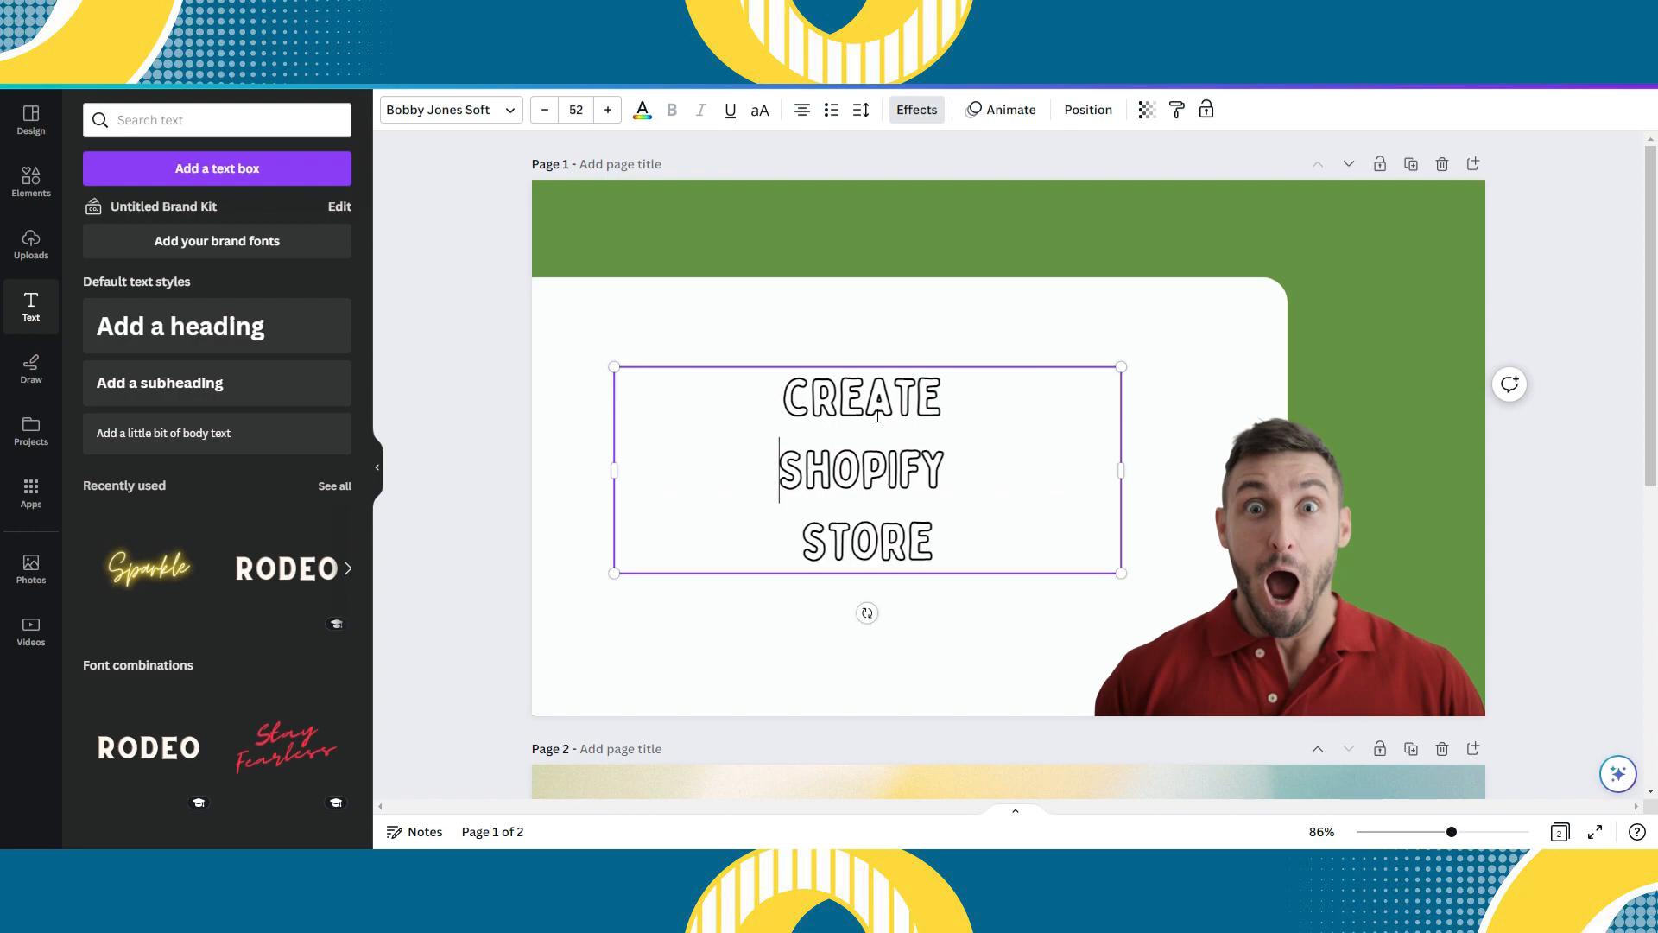
pyautogui.press('BackSpace')
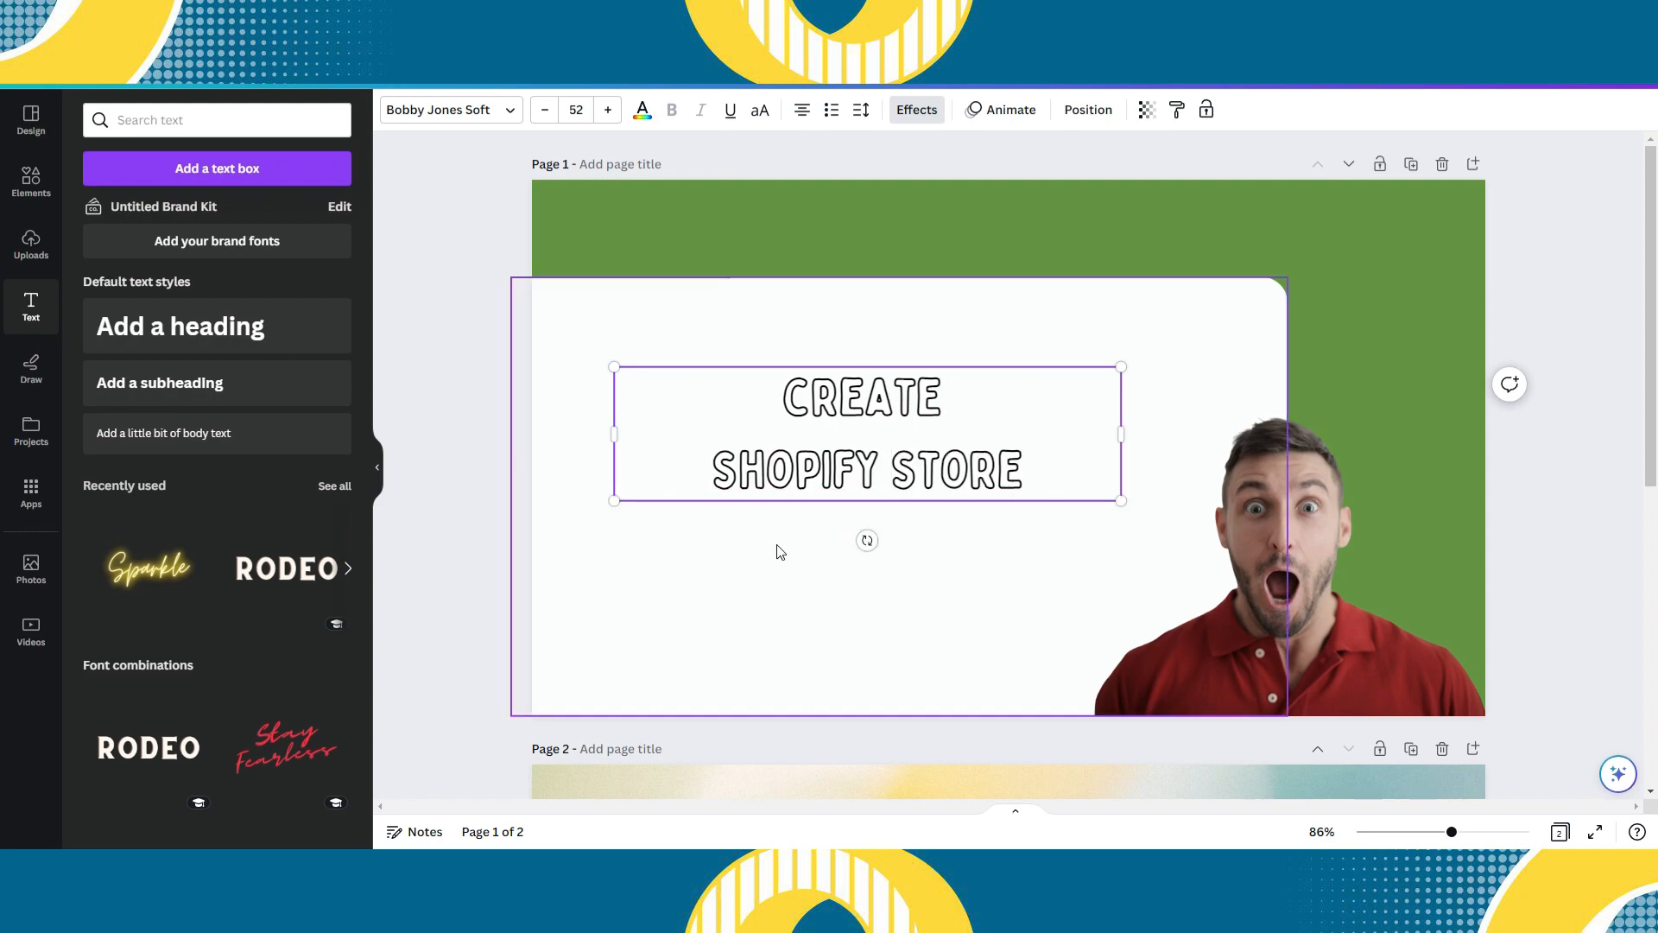
# - Enlarge the heading to a font size of about 80.1 and move it back over the middle of the white shape
pyautogui.click(1103, 528)
pyautogui.click(983, 468)
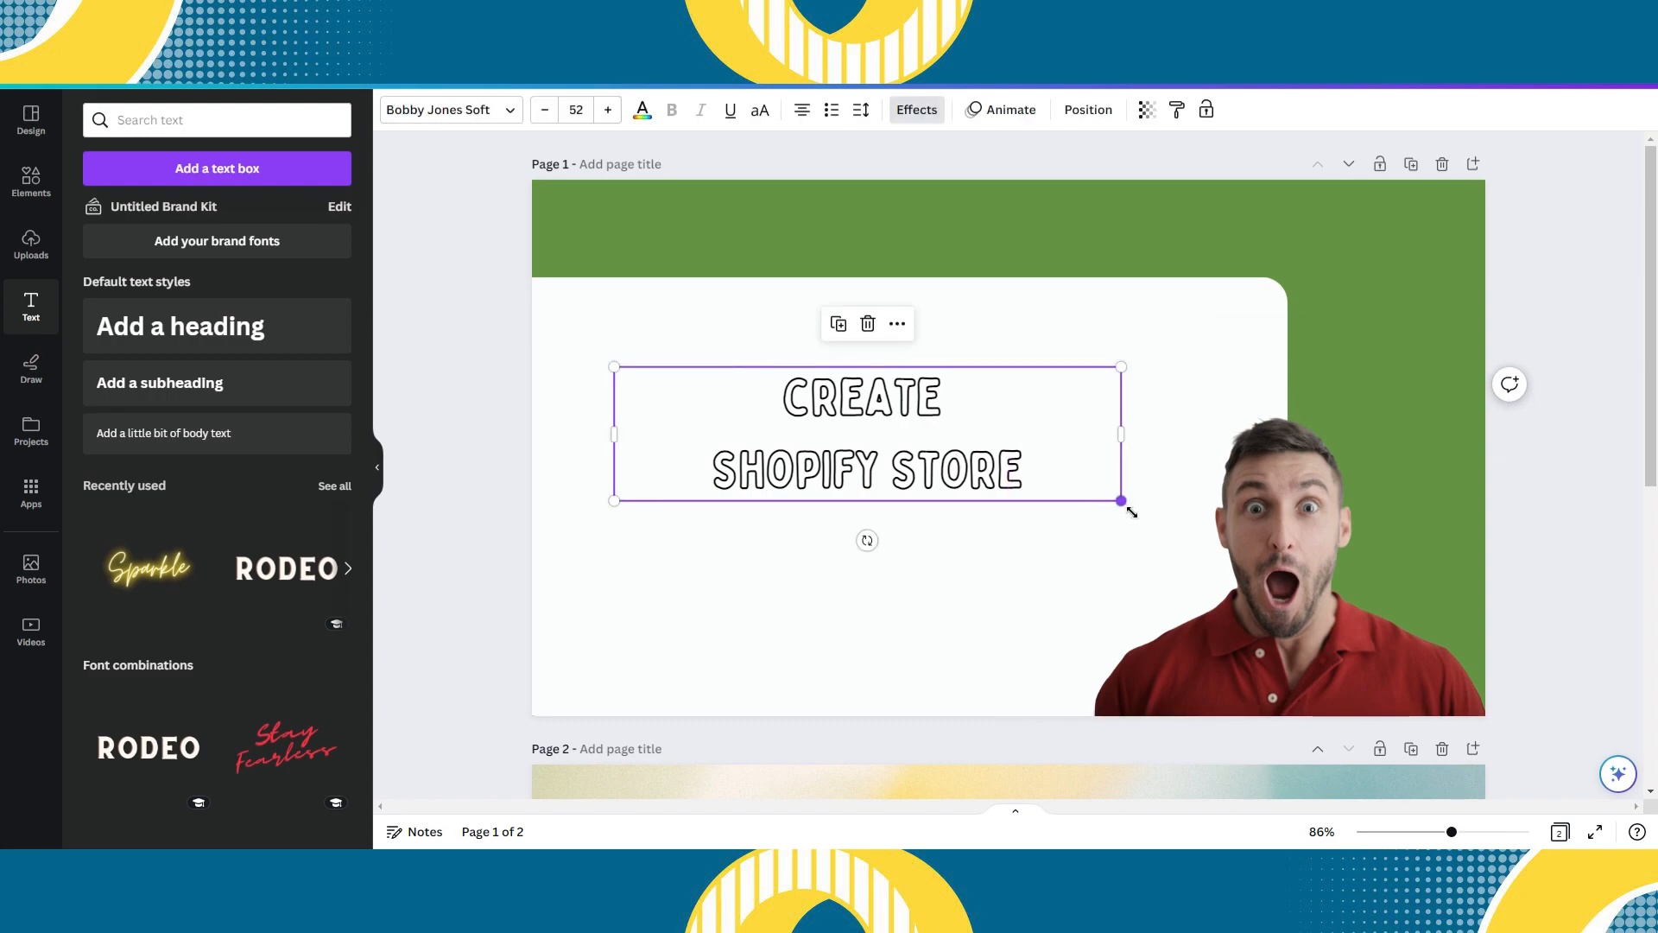
pyautogui.moveTo(1120, 499); pyautogui.dragTo(1396, 572)
pyautogui.moveTo(1222, 524); pyautogui.dragTo(1085, 485)
pyautogui.click(1085, 485)
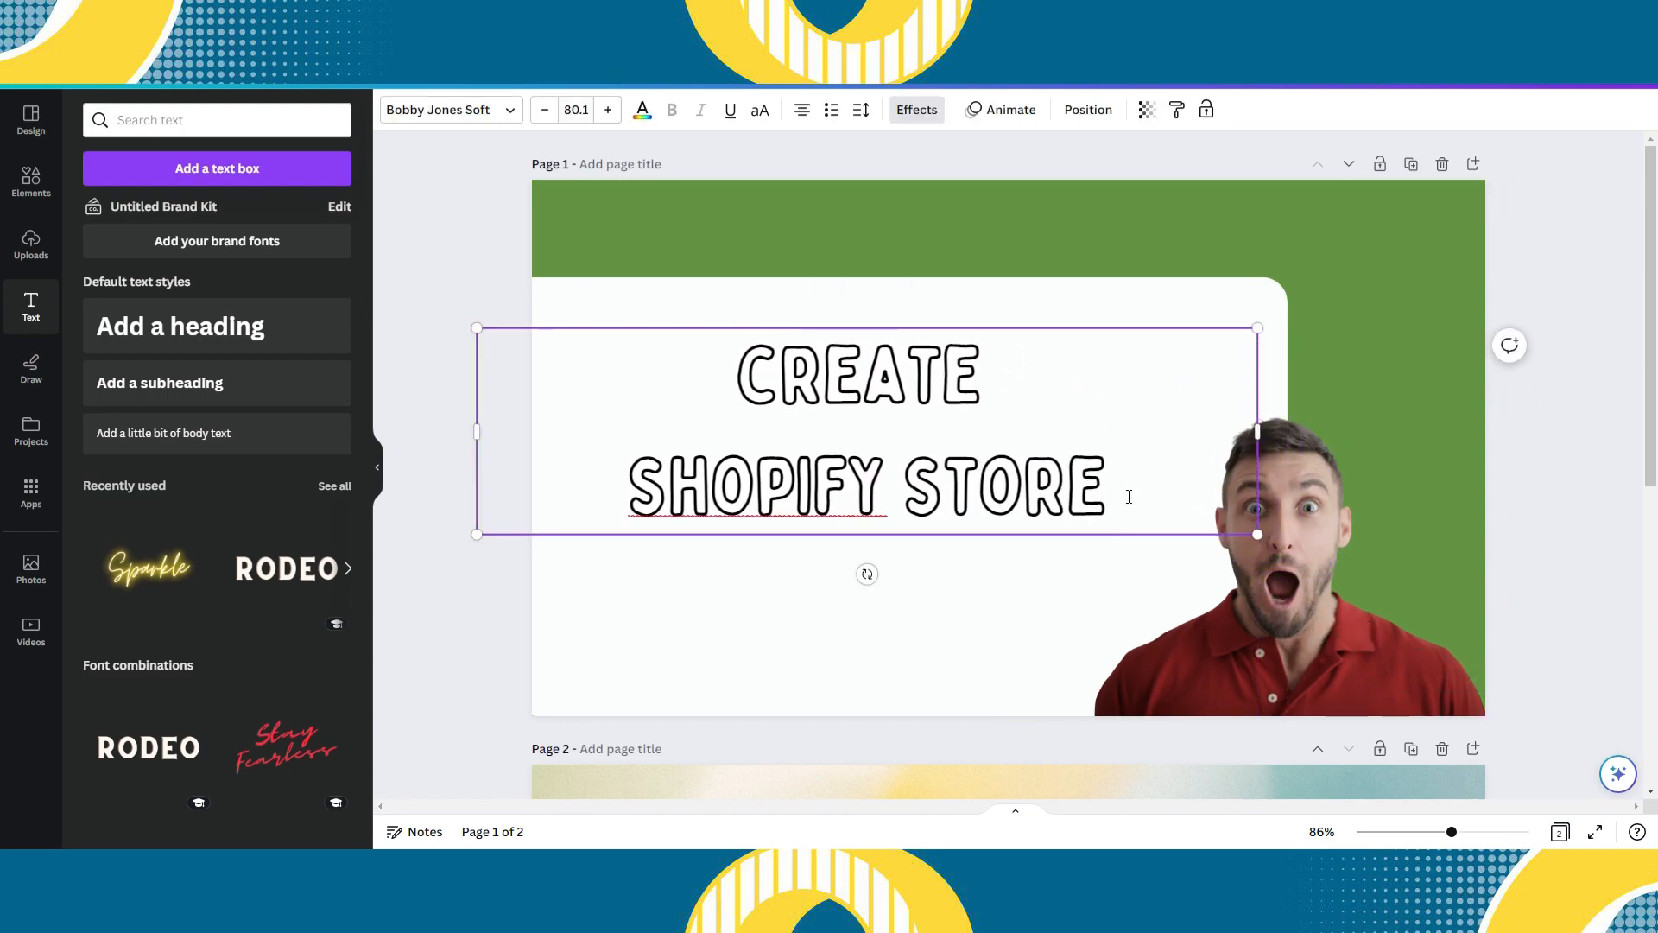
# - Recolour the heading's outlined text effect with a custom lighter lime green, keeping the black letter outlines
pyautogui.click(916, 109)
pyautogui.click(322, 558)
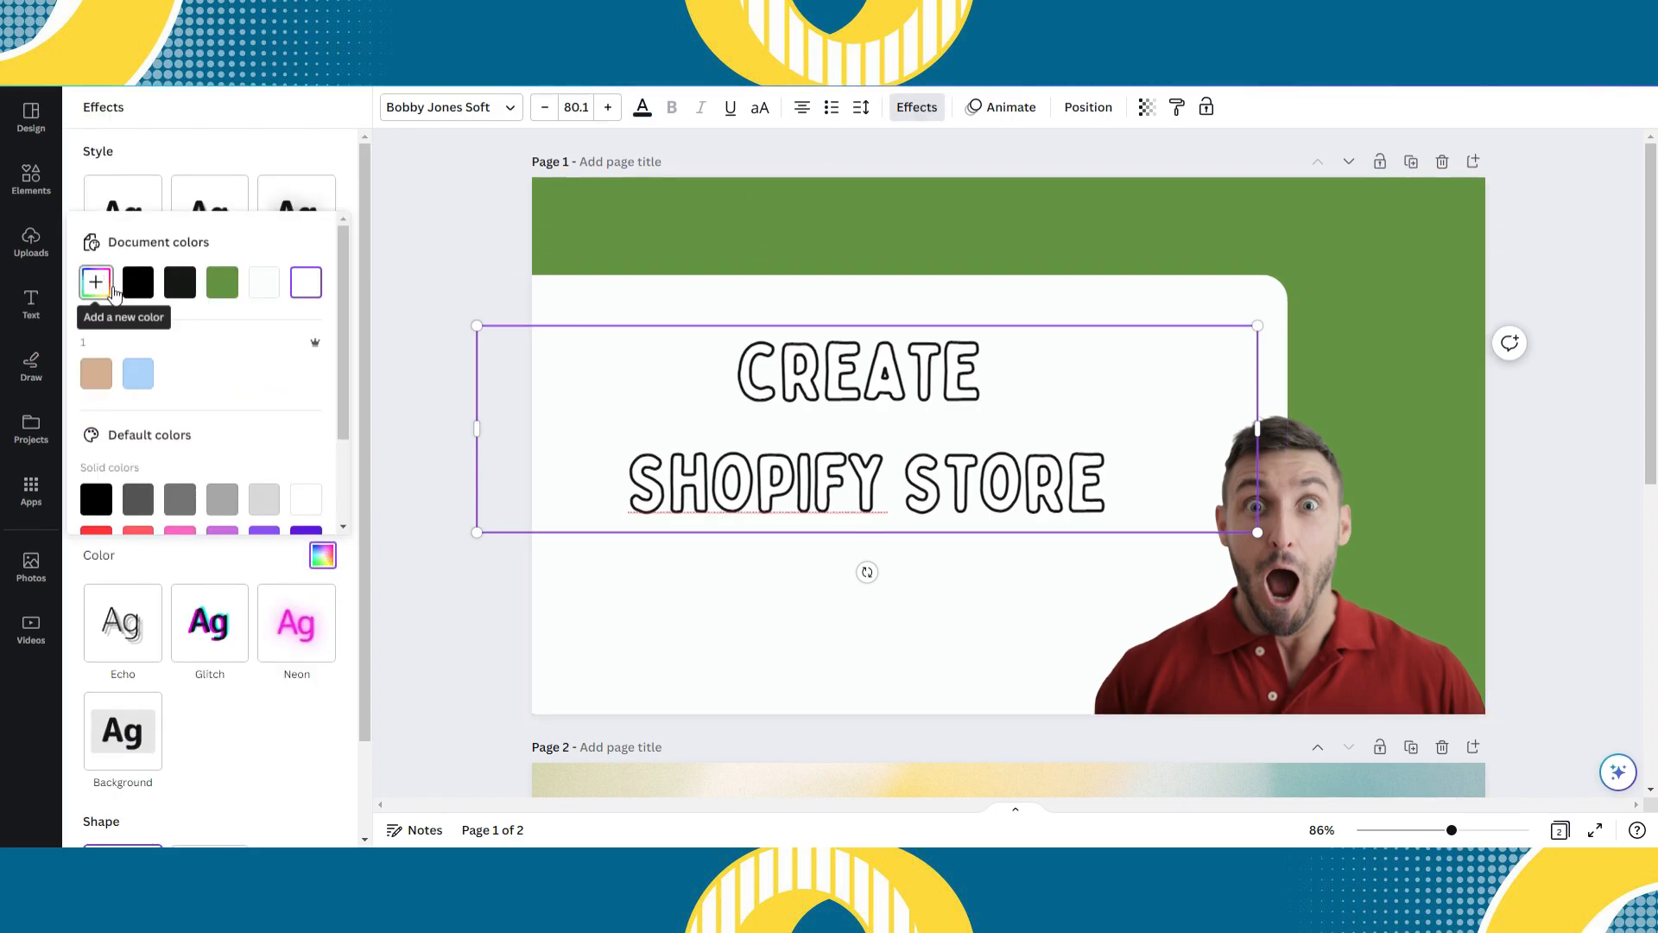
pyautogui.scroll(-1, 207, 422)
pyautogui.scroll(1, 214, 424)
pyautogui.click(232, 287)
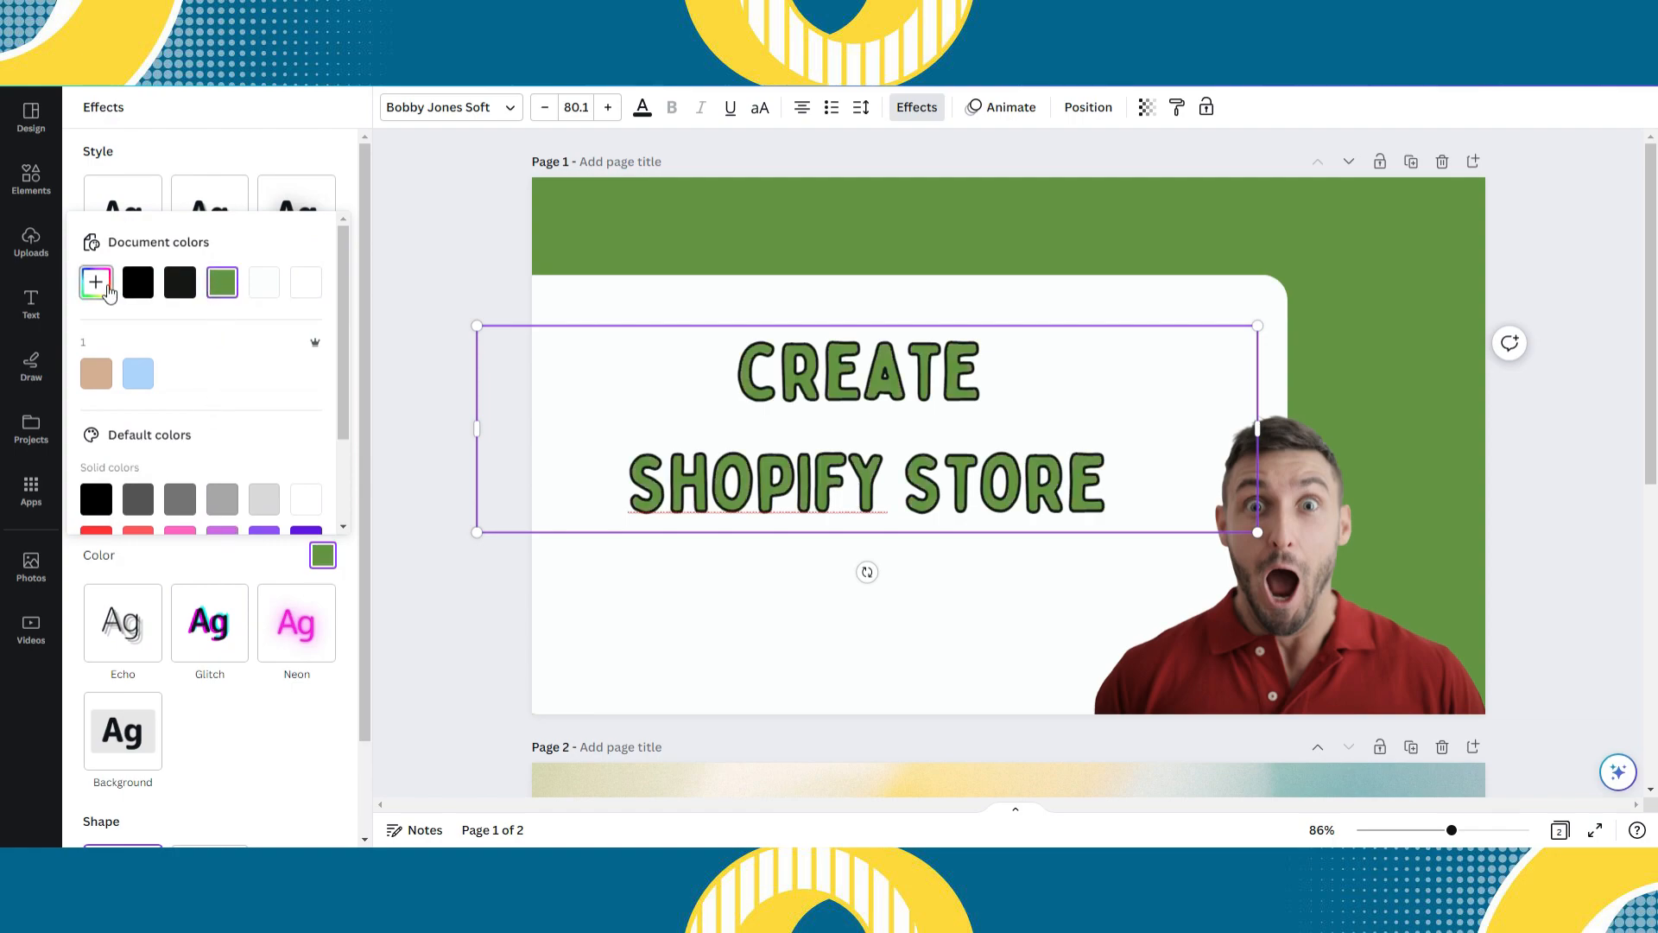
pyautogui.click(96, 283)
pyautogui.click(237, 468)
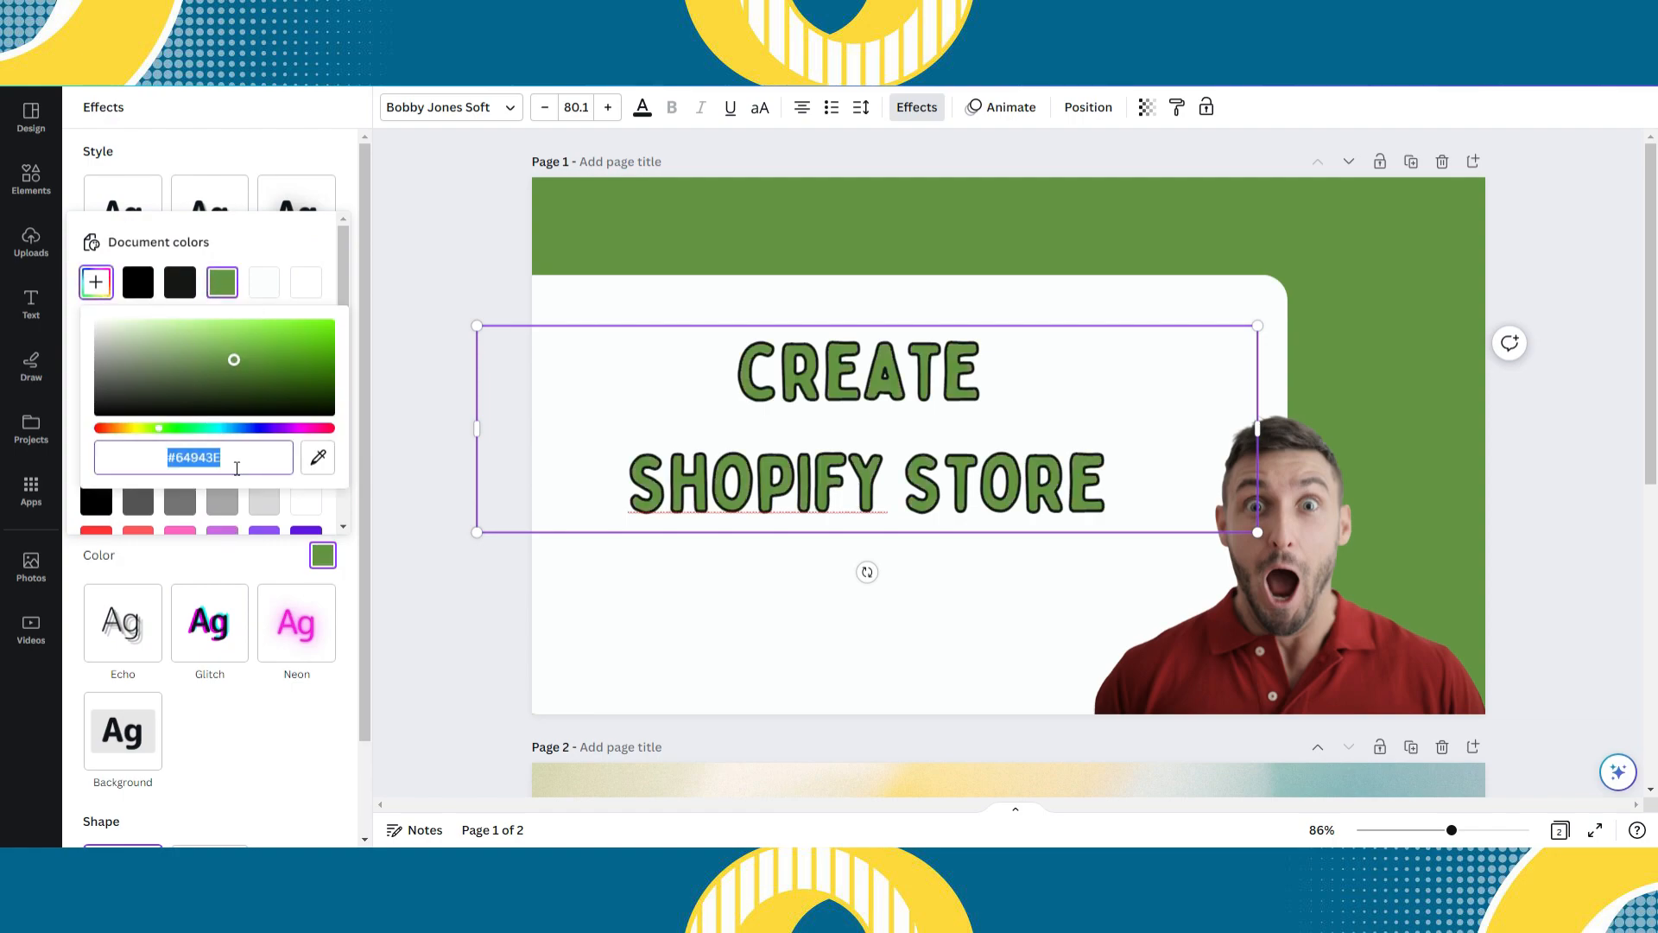
pyautogui.click(823, 563)
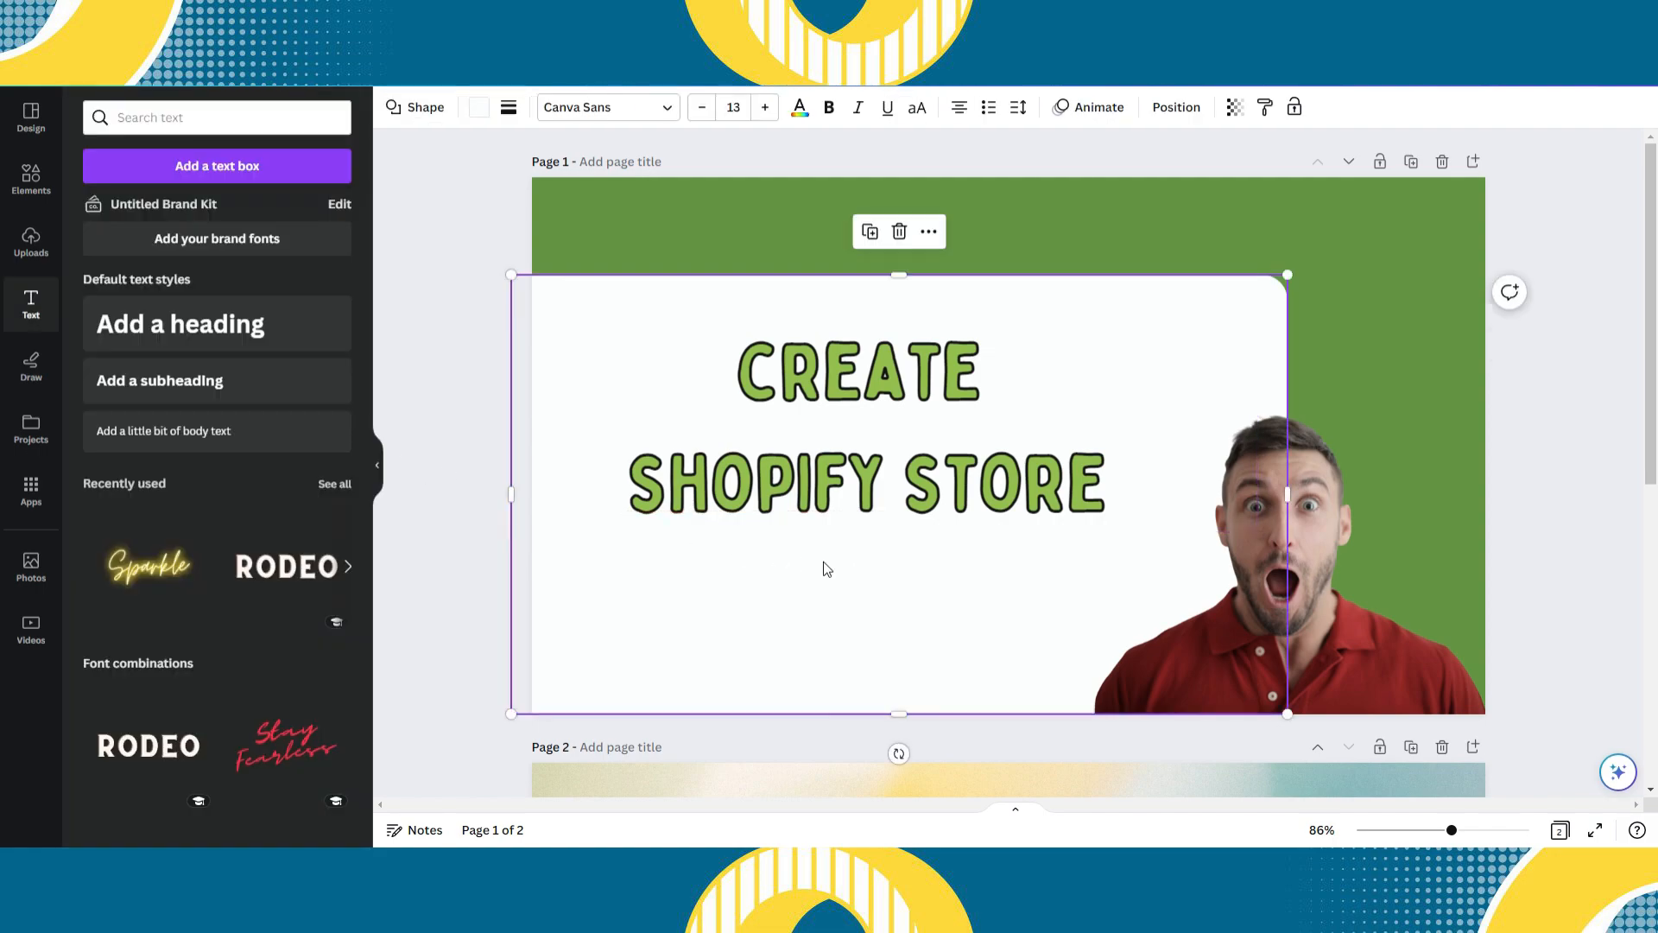
pyautogui.click(1545, 492)
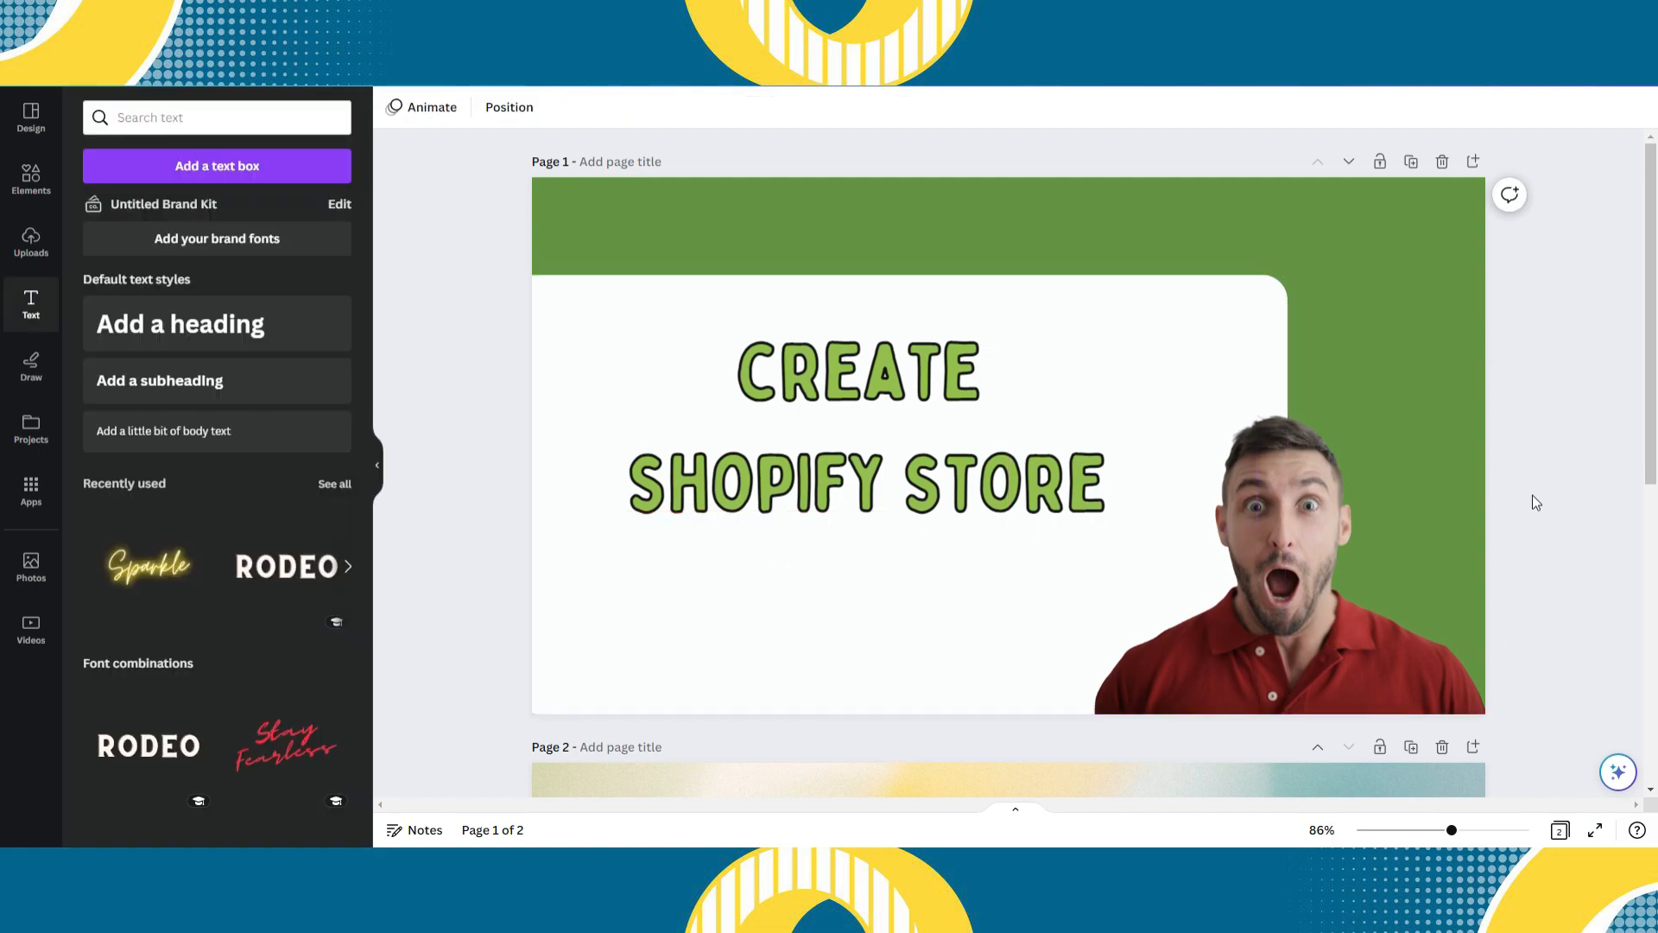
# - Narrow the heading's text box, enlarge the text to font size 94 and reposition it over the white shape
pyautogui.click(1025, 480)
pyautogui.moveTo(1263, 429); pyautogui.dragTo(1211, 573)
pyautogui.moveTo(1024, 486); pyautogui.dragTo(1056, 456)
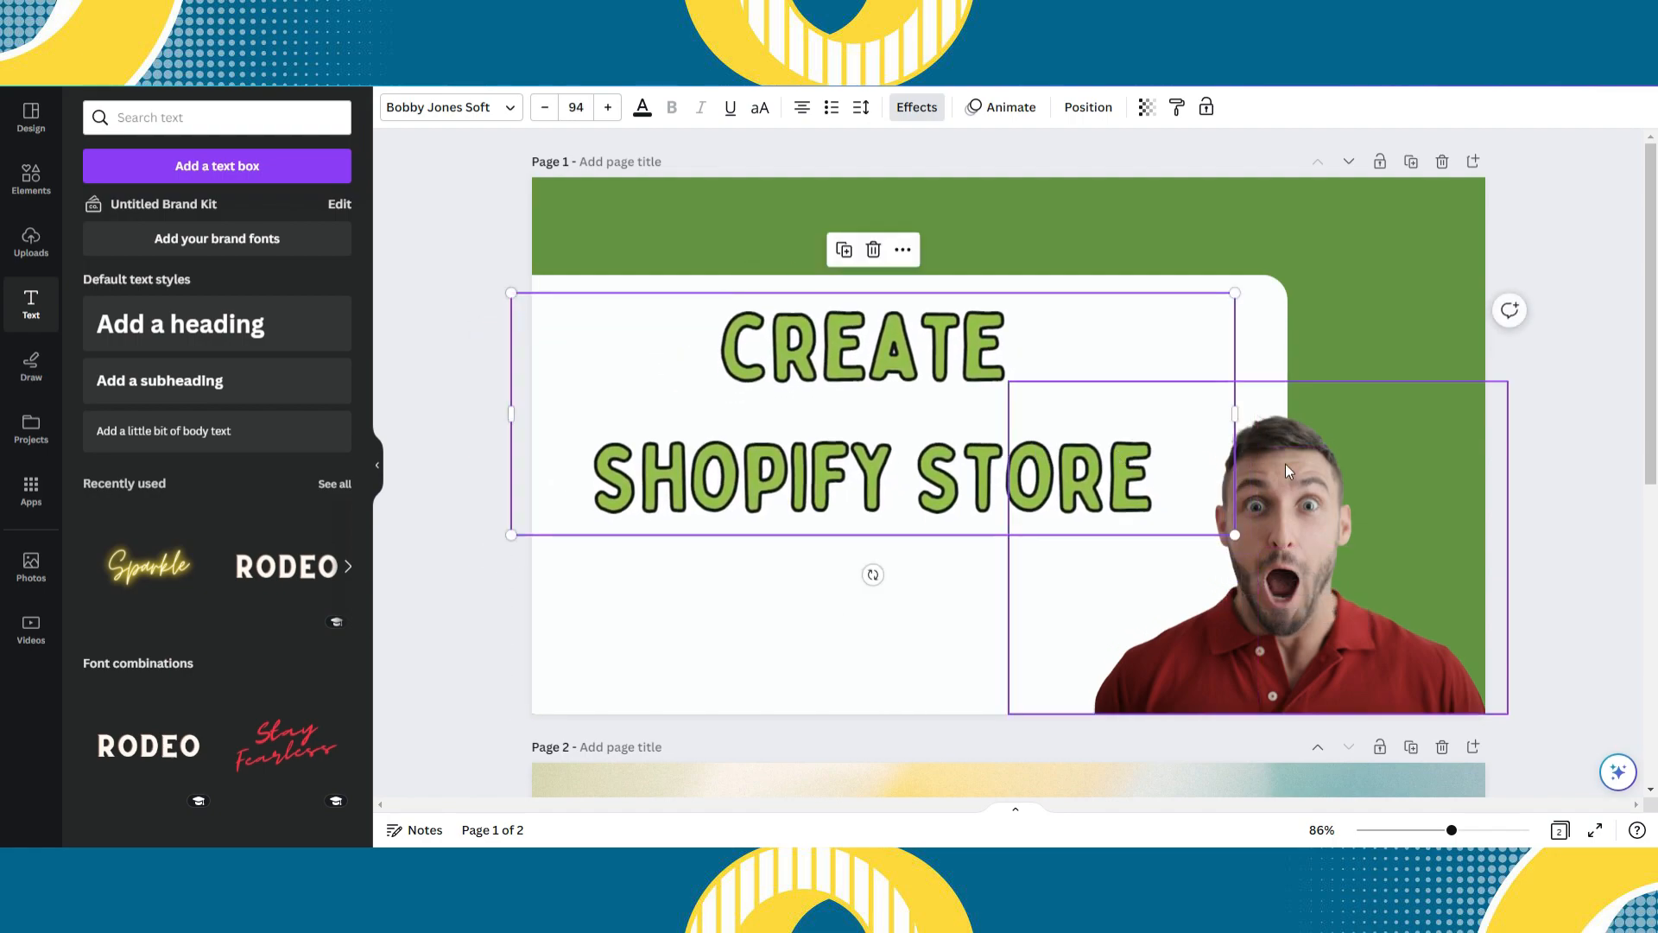
pyautogui.click(1537, 488)
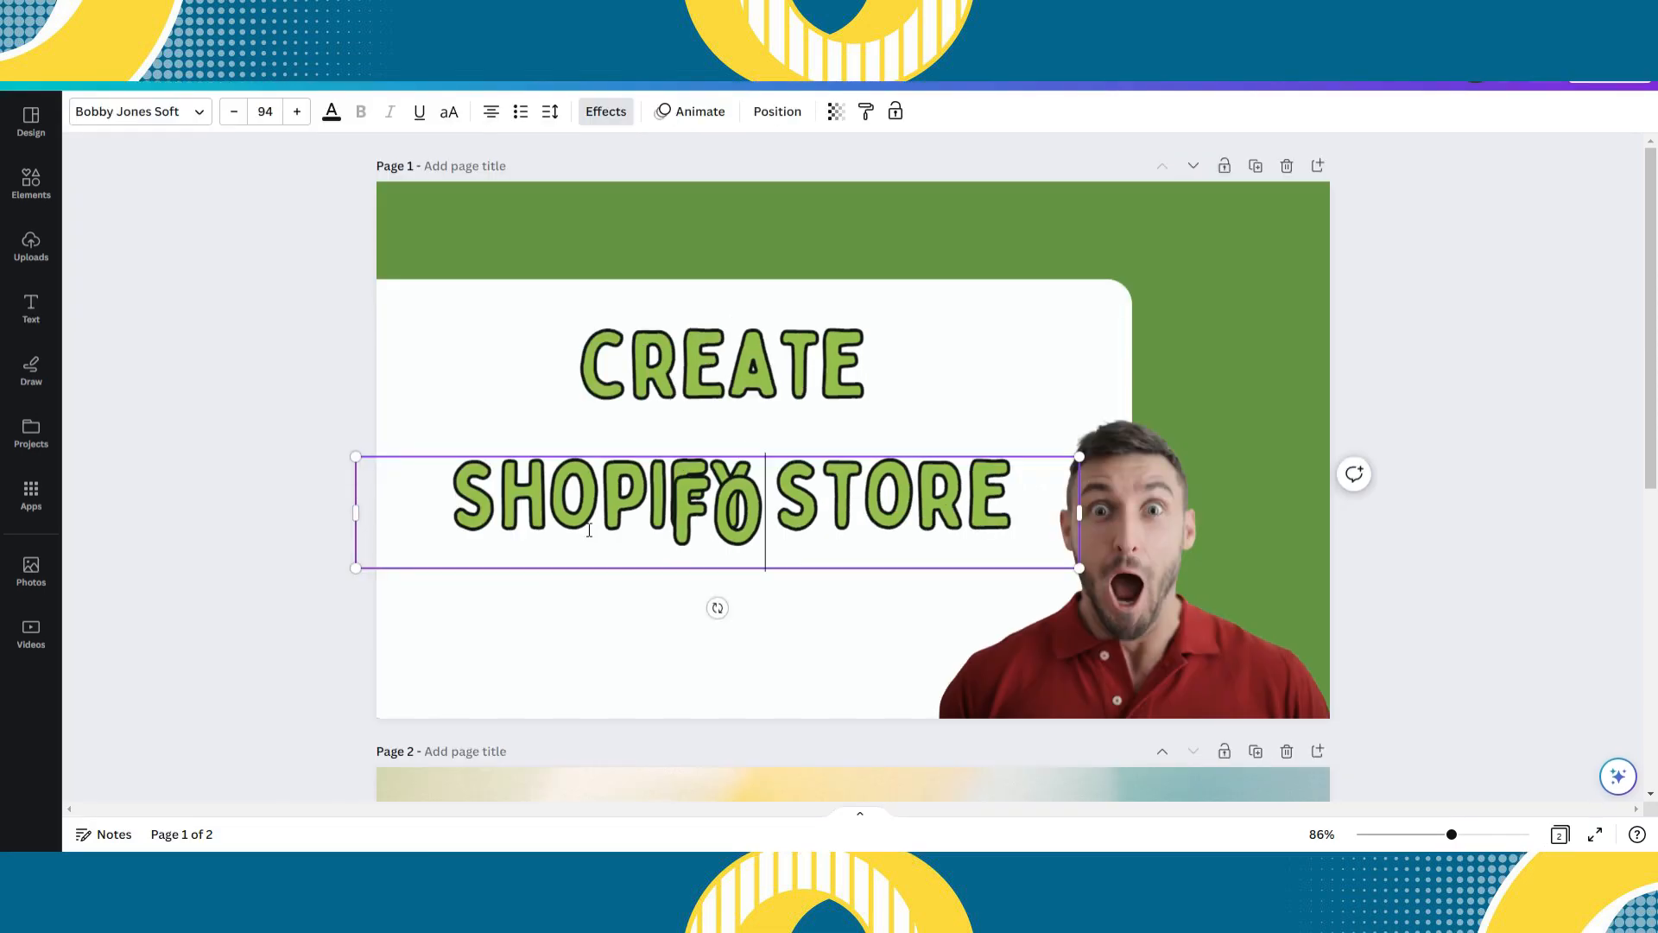
# - Add a "FOR BEGINNERS" line at font size 51.9 below the heading and make its effect colour grey
pyautogui.write('R BEG')
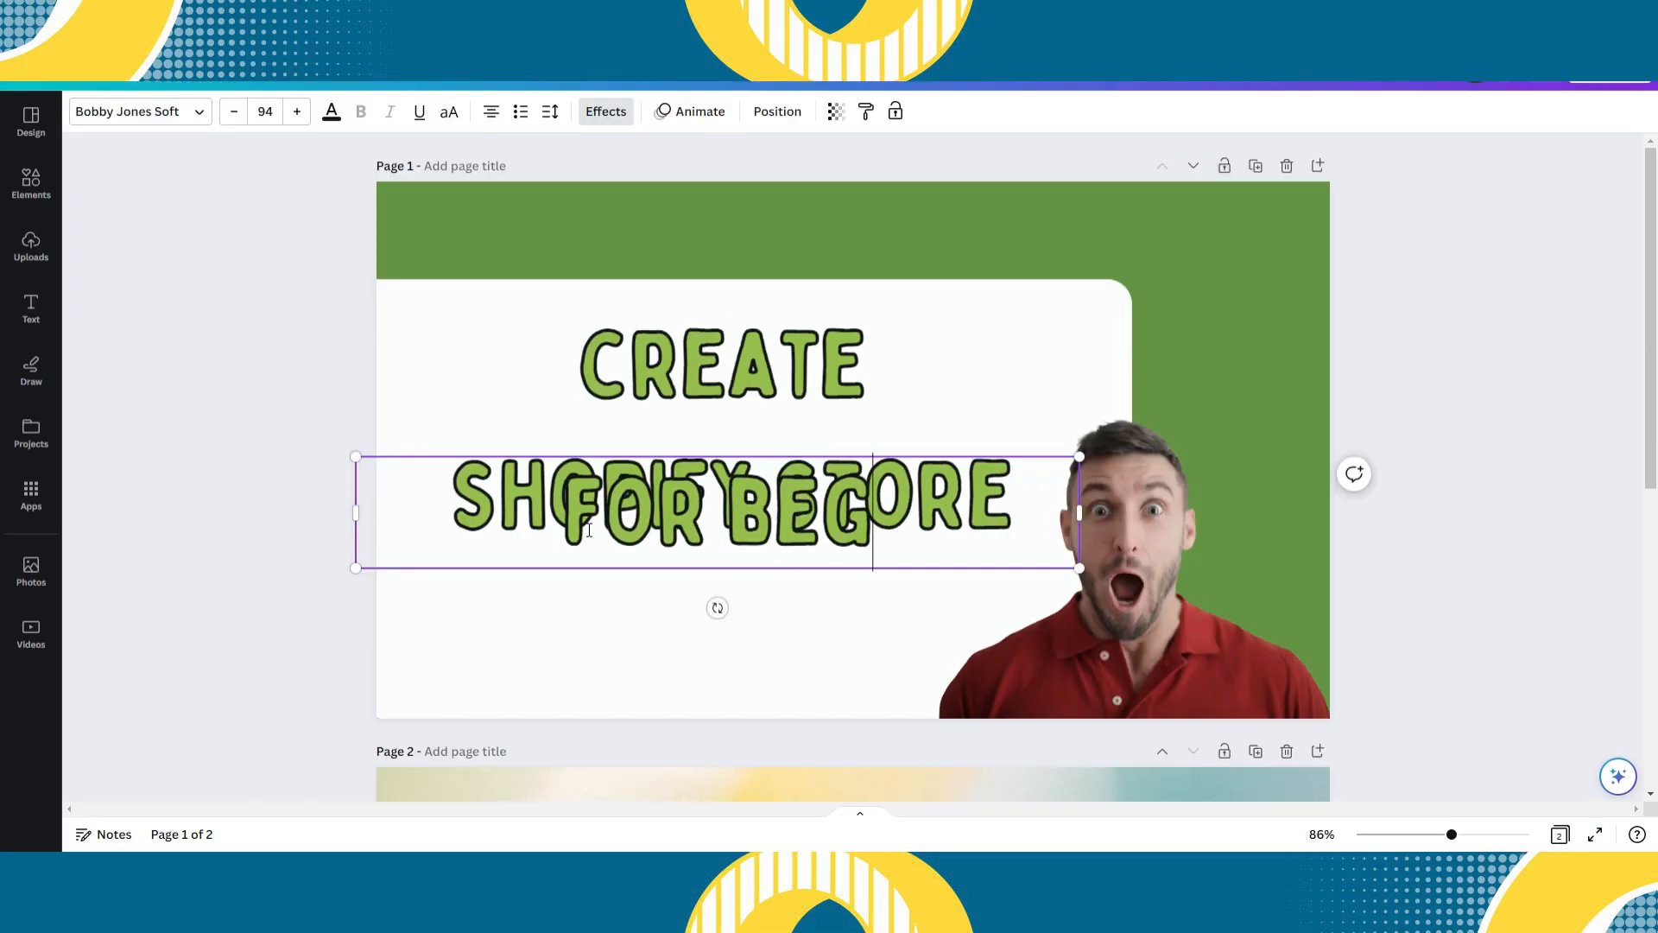
pyautogui.write('INNERS')
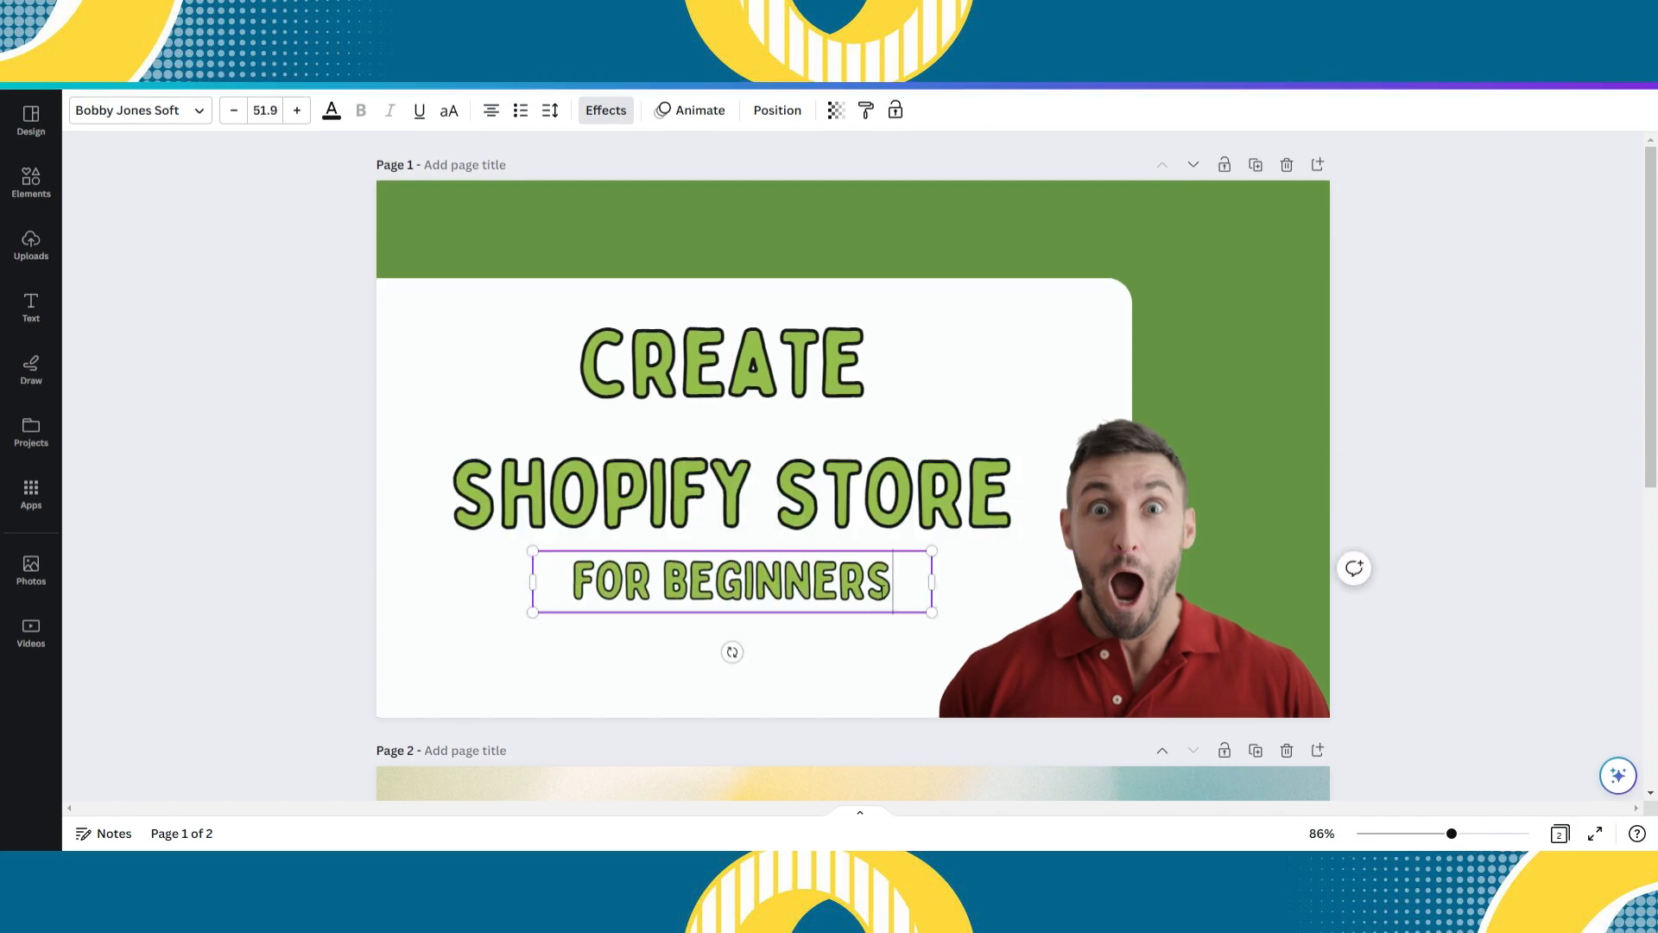
pyautogui.hotkey('ctrl', 'a')
pyautogui.click(607, 110)
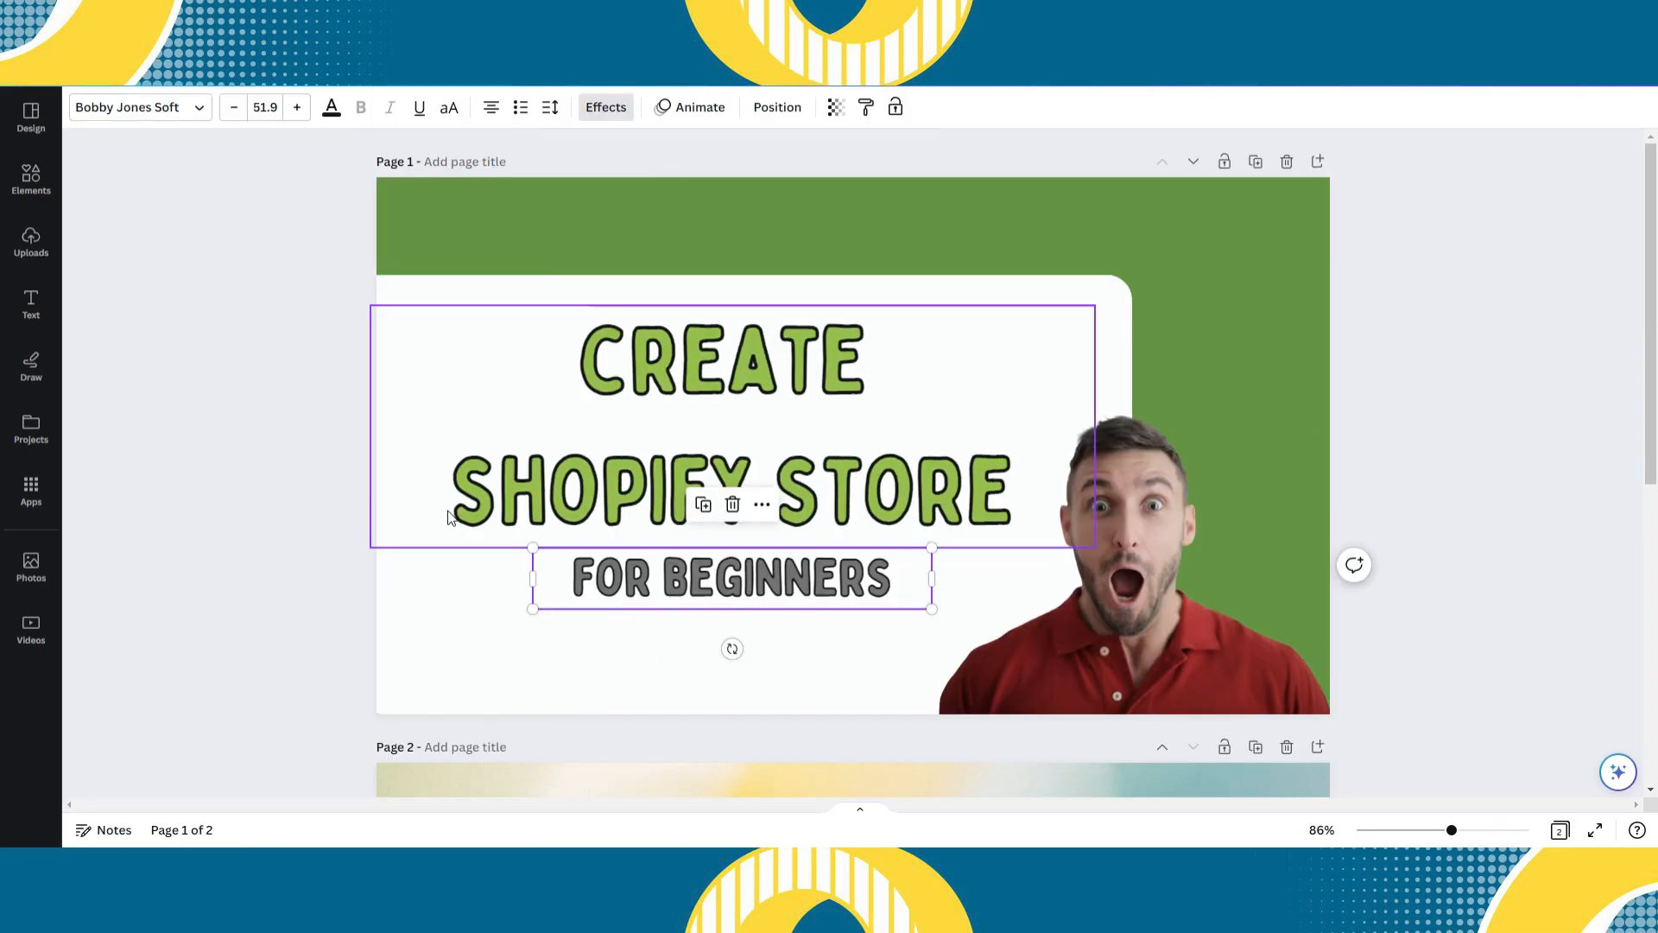
pyautogui.click(285, 515)
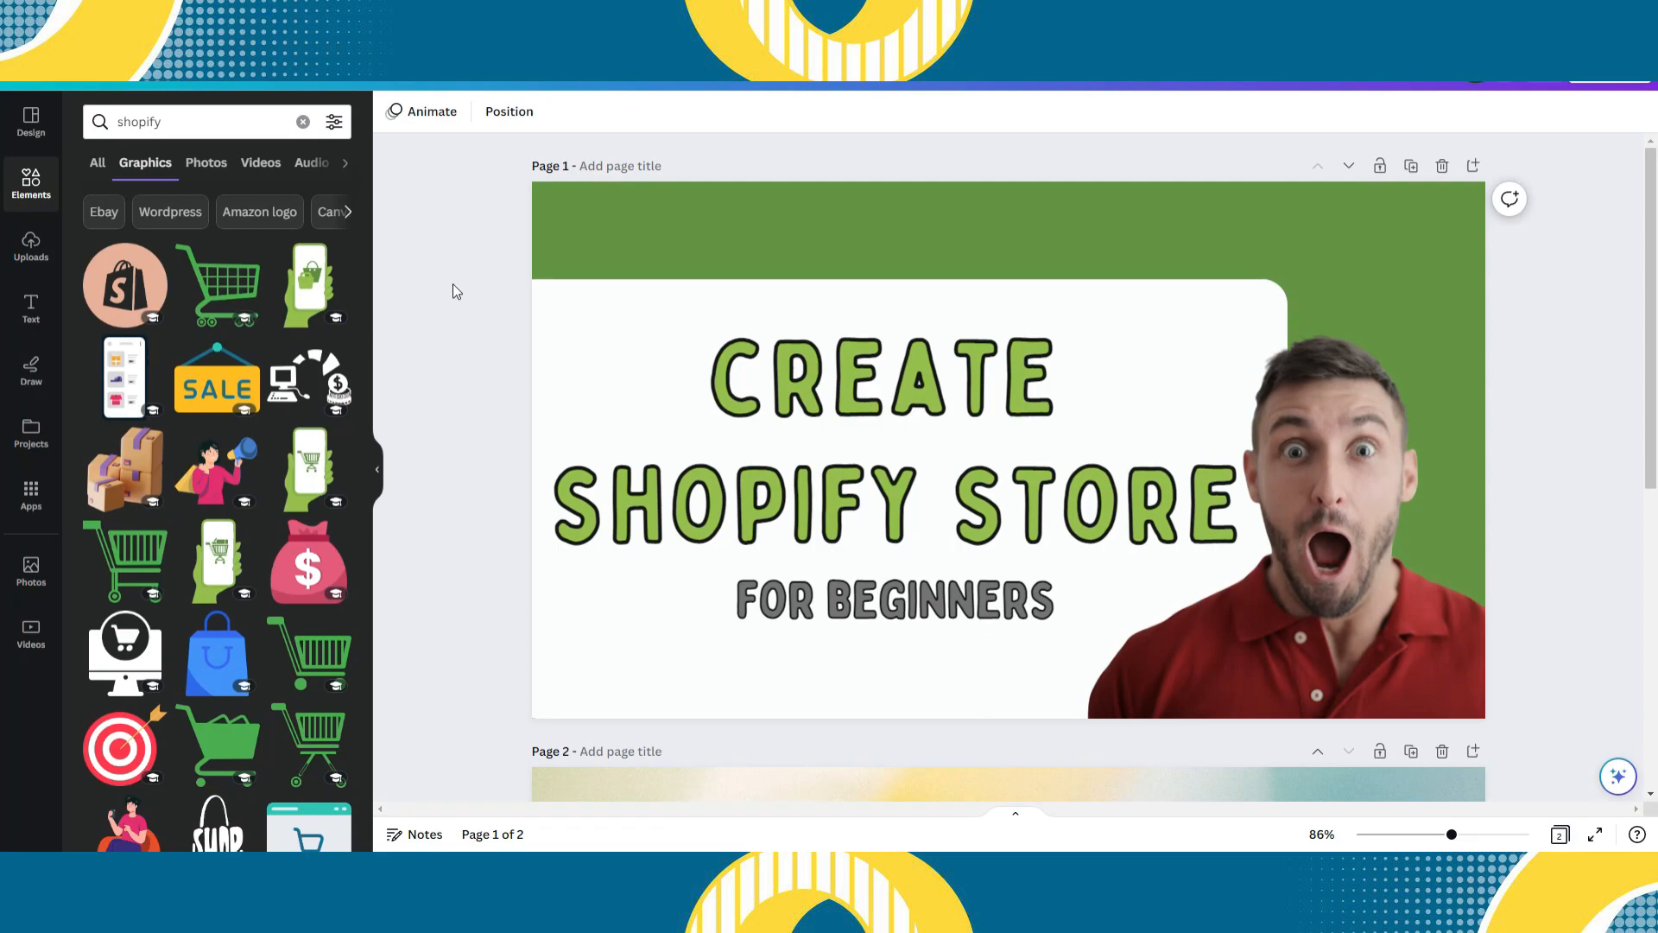
pyautogui.moveTo(125, 278); pyautogui.dragTo(1129, 235)
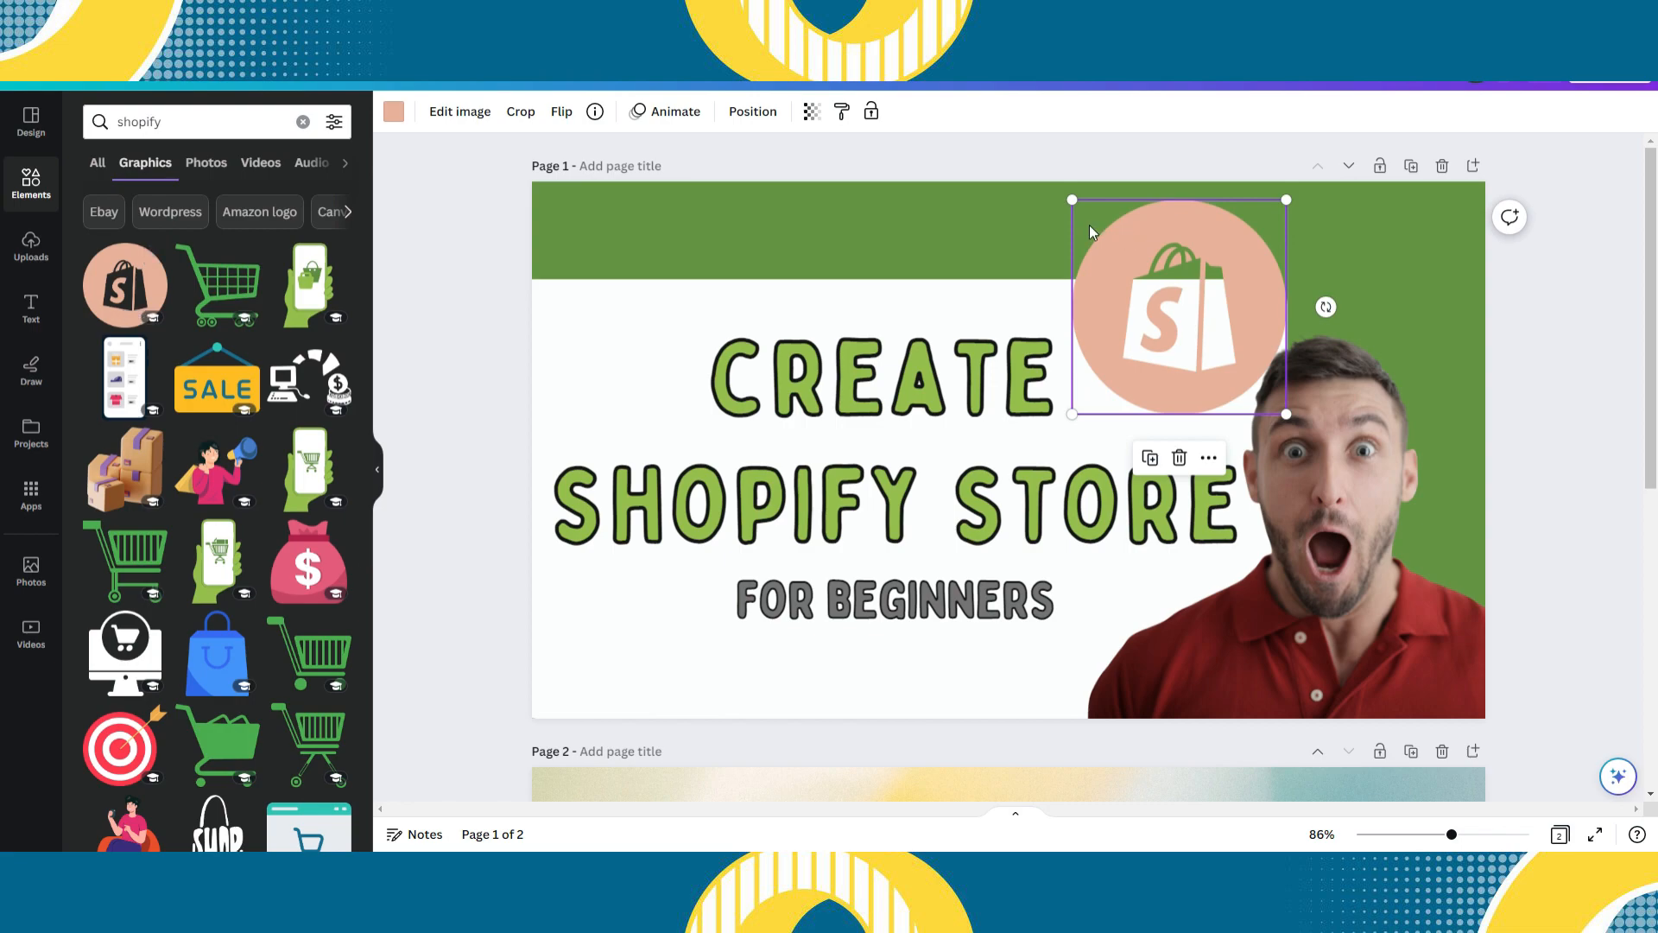
pyautogui.press('Delete')
pyautogui.hotkey('ctrl', 'z')
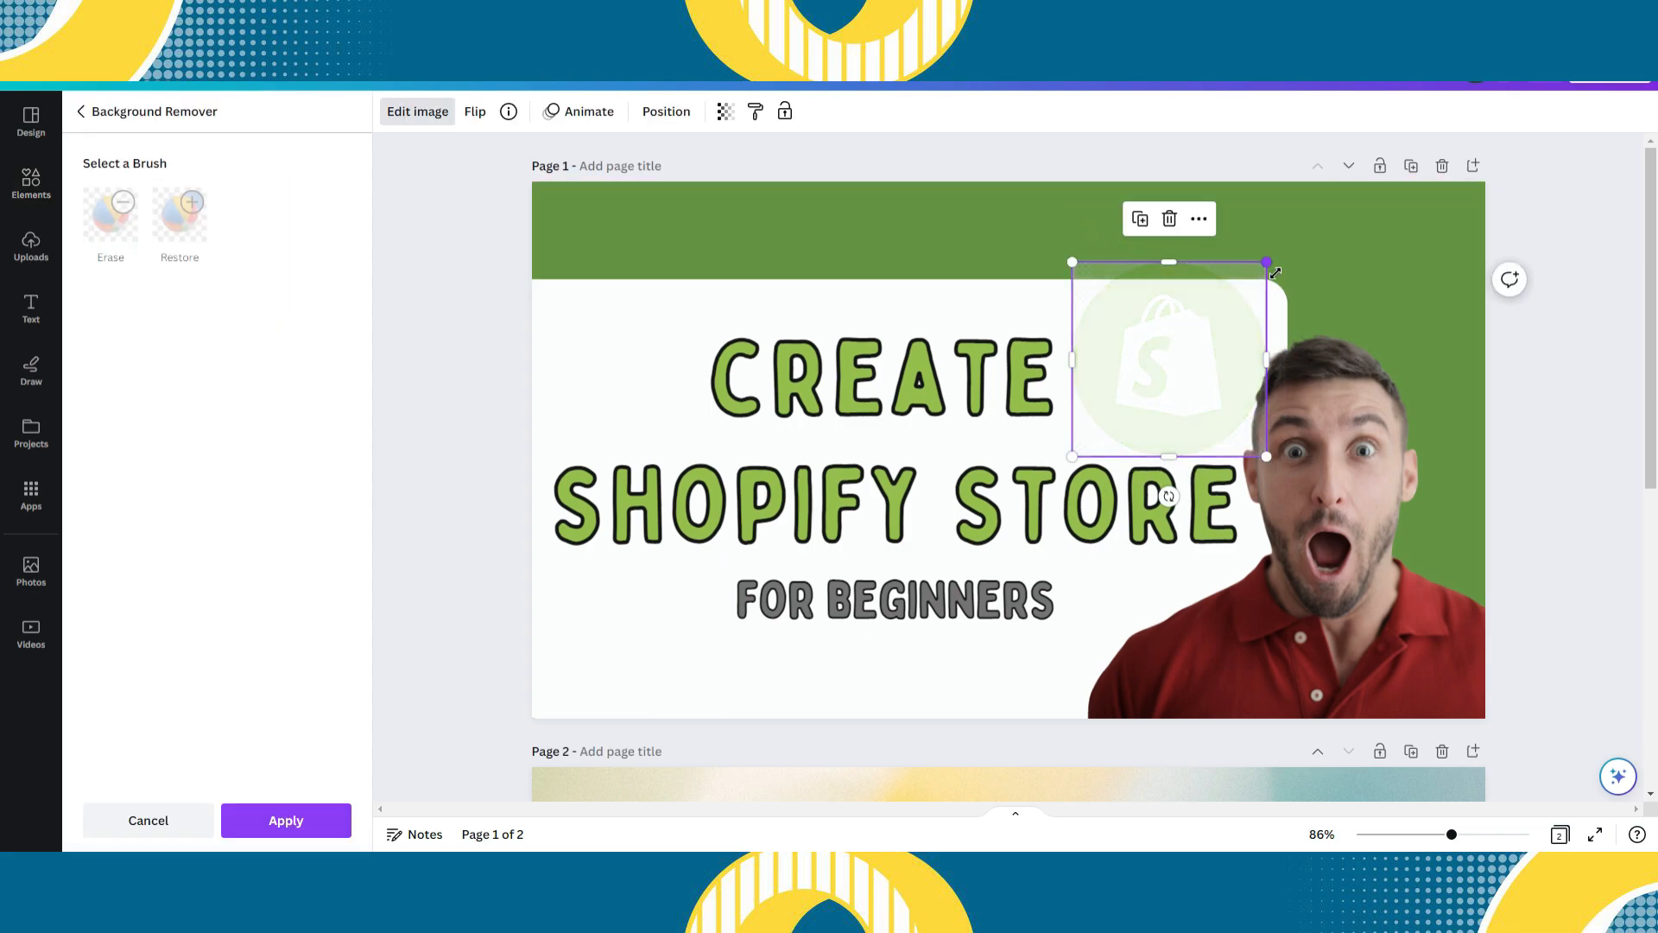
# - Shrink the round green Shopify logo and place it just right of "CREATE", with "FOR BEGINNERS" centred under the heading
pyautogui.moveTo(1264, 282); pyautogui.dragTo(1185, 346)
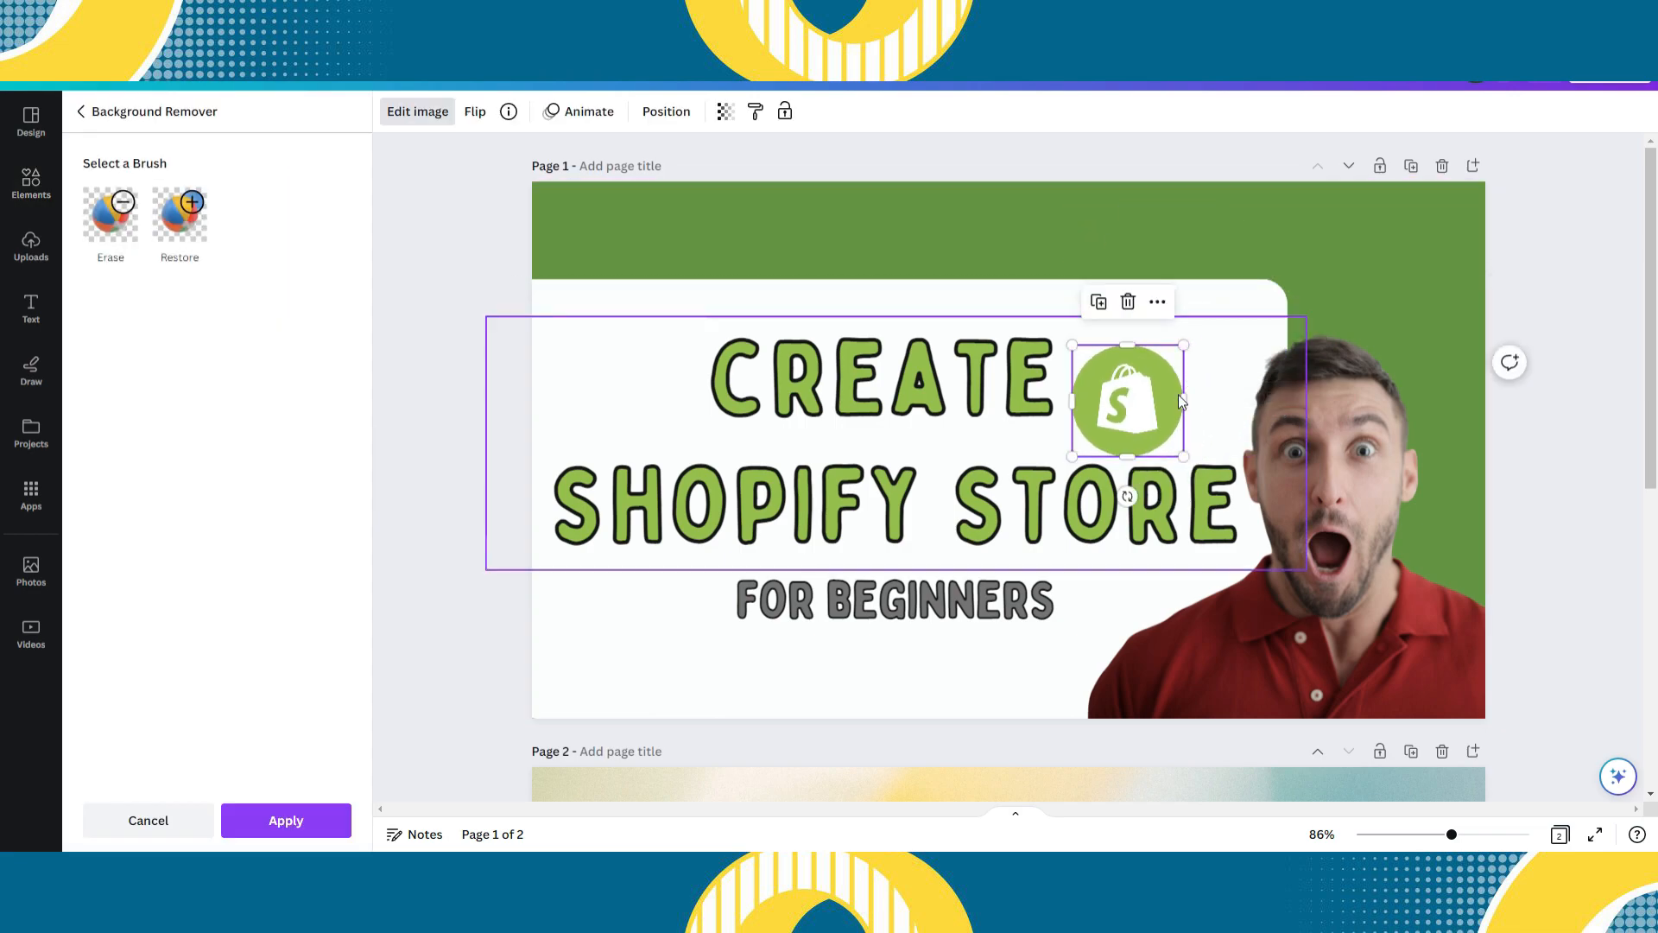
pyautogui.click(1324, 277)
pyautogui.moveTo(889, 615); pyautogui.dragTo(891, 616)
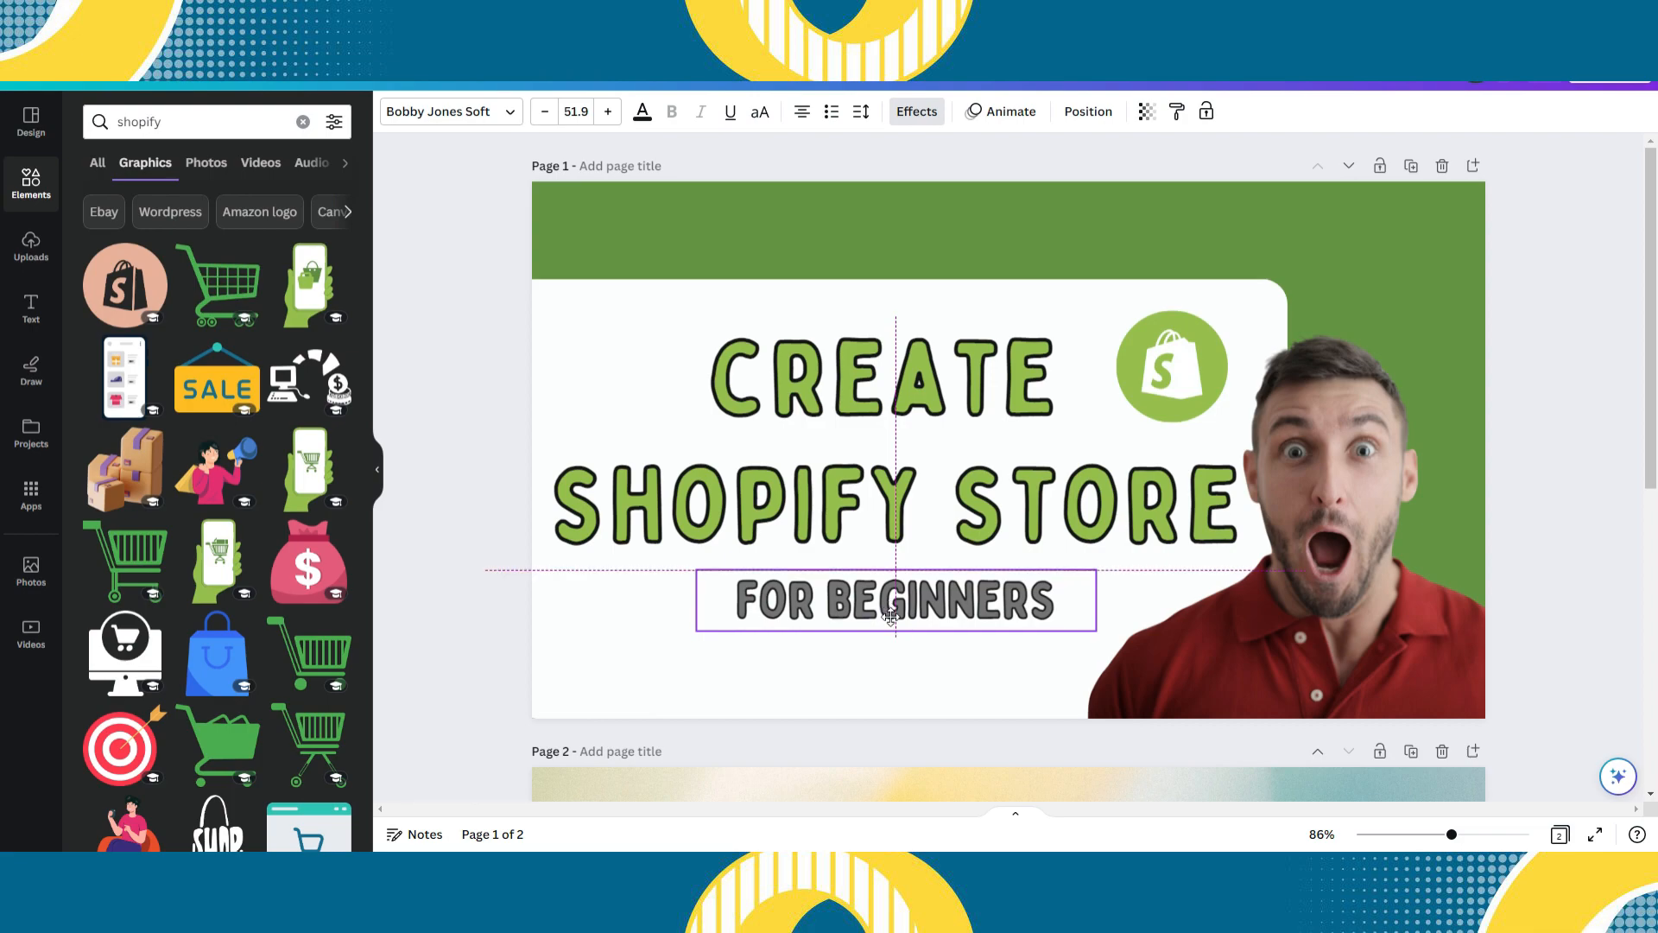
pyautogui.click(444, 372)
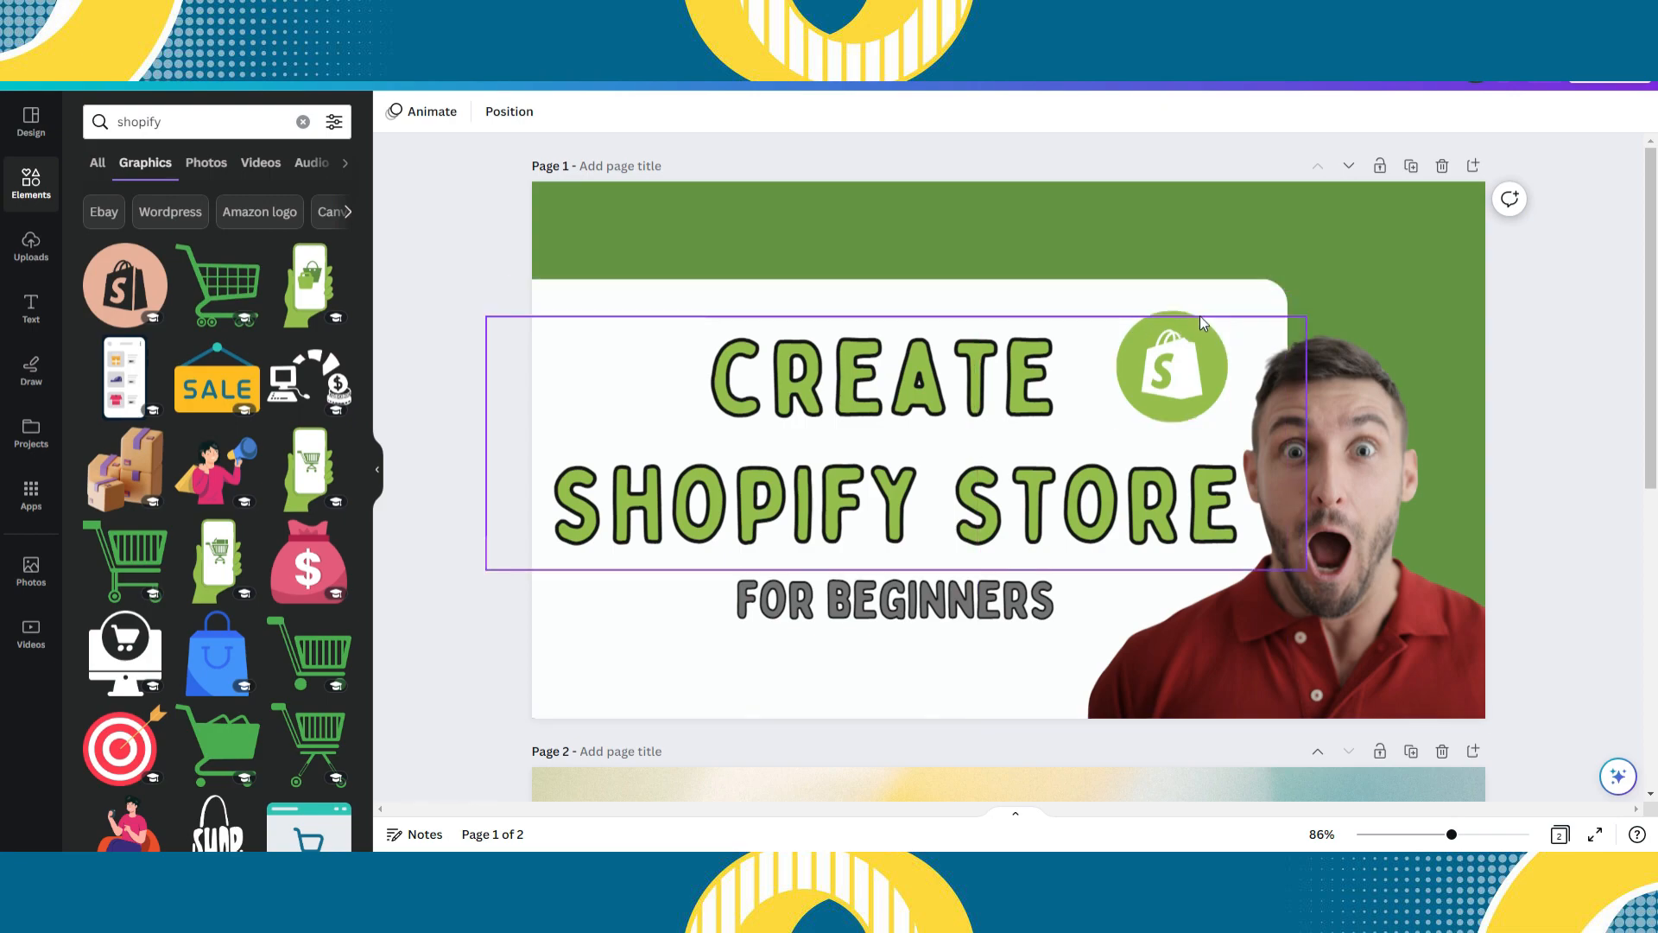
pyautogui.moveTo(1185, 313); pyautogui.dragTo(1180, 334)
pyautogui.click(1577, 225)
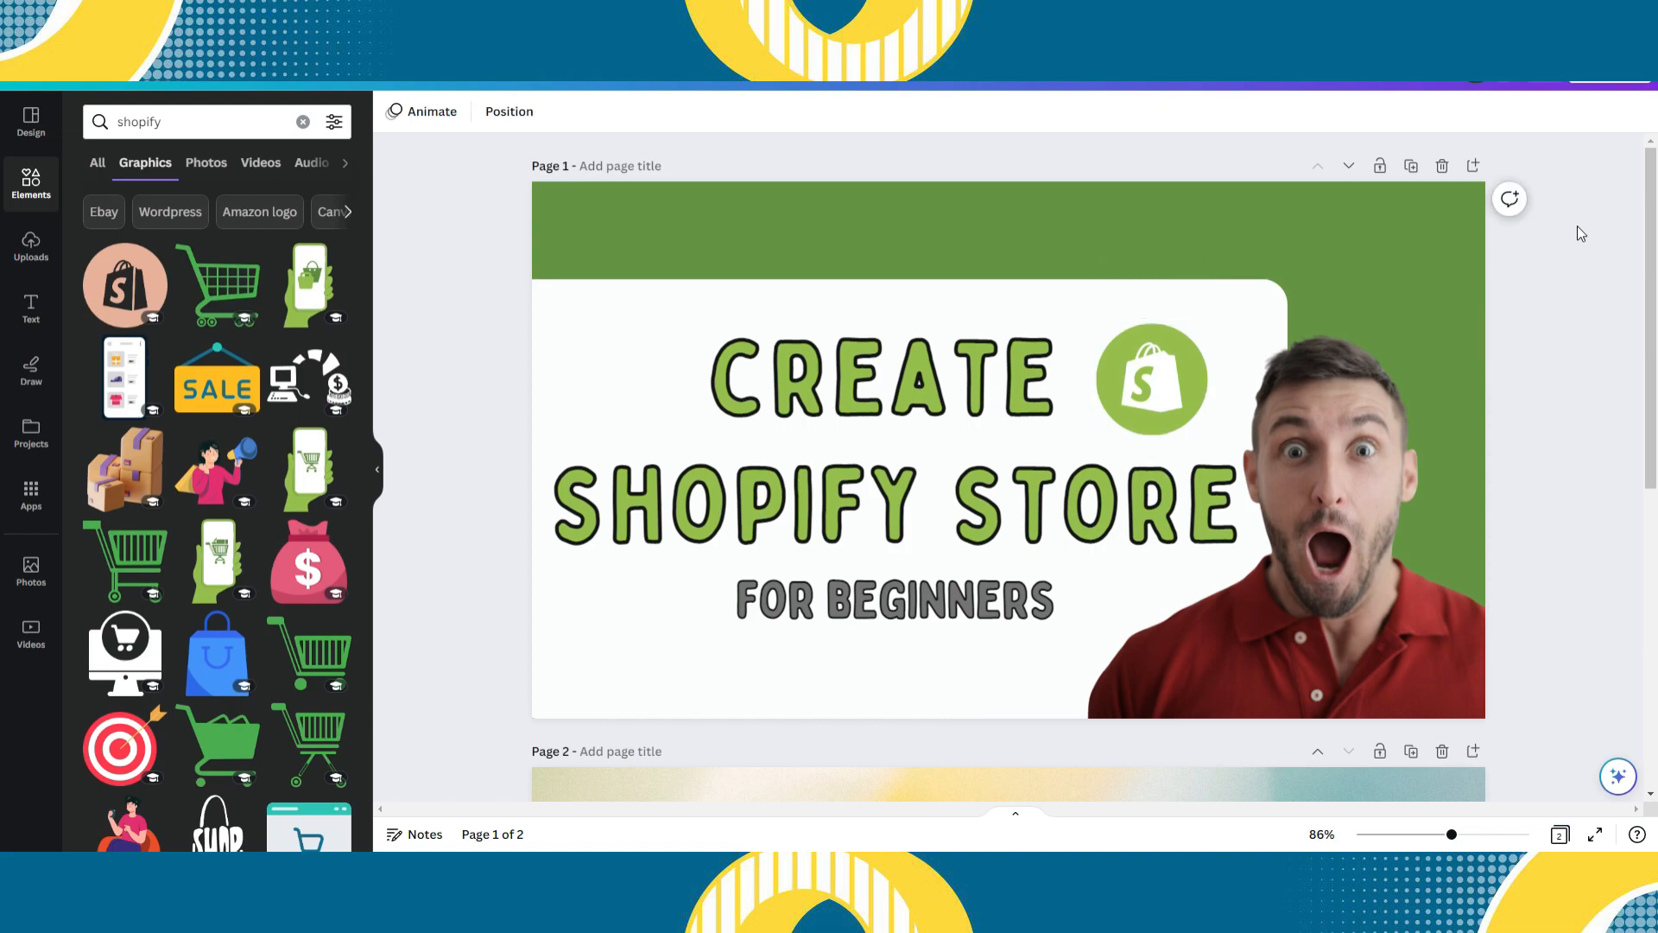